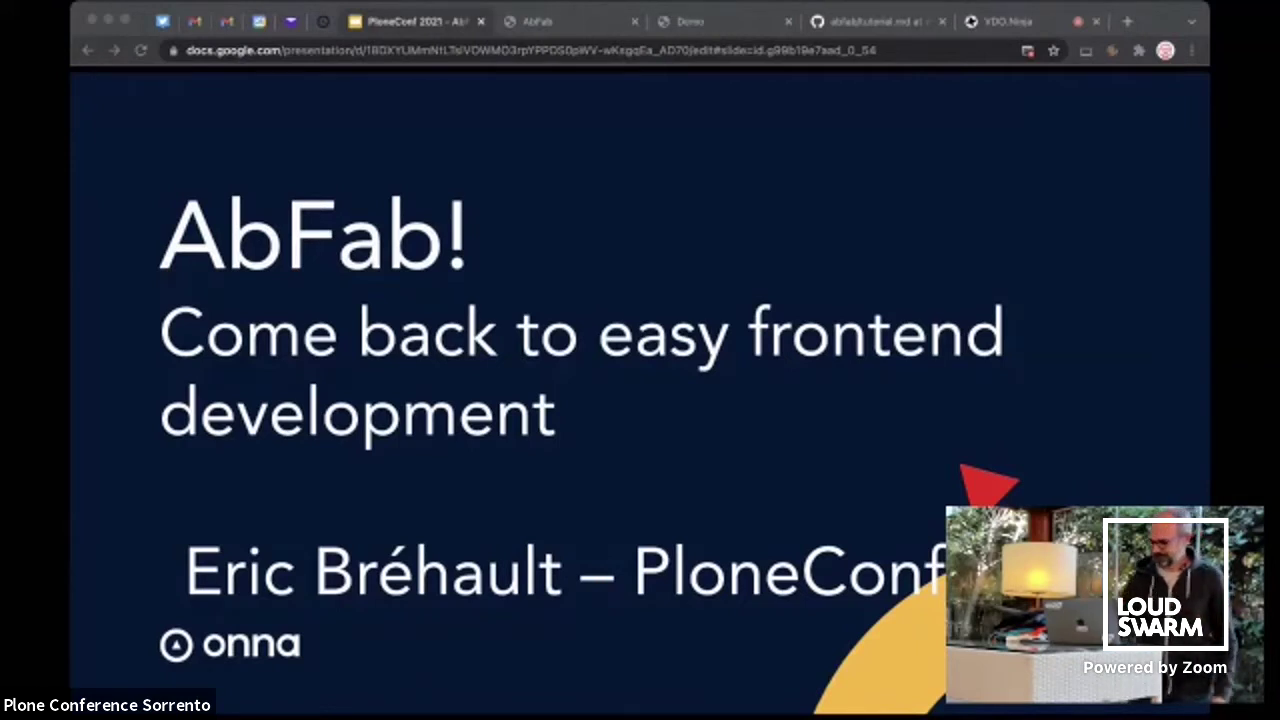
Advance past the About me slide to the We are hiring! slide
key(Right)
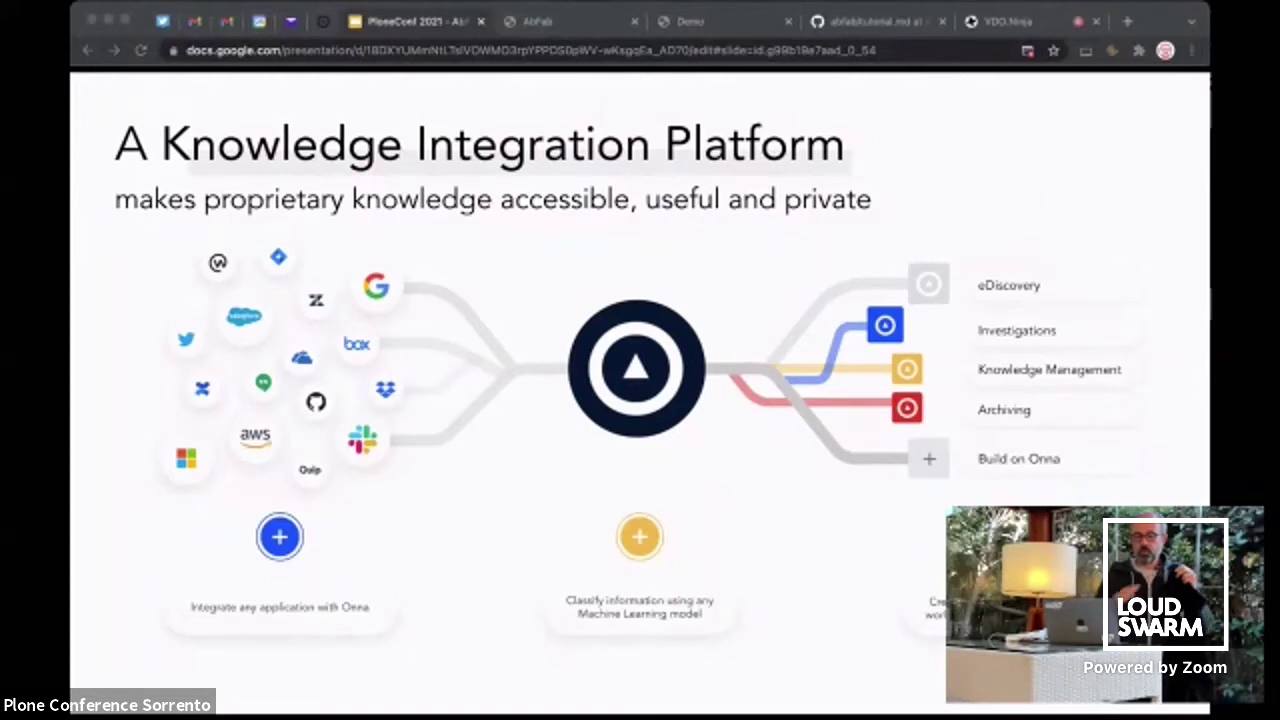
key(Right)
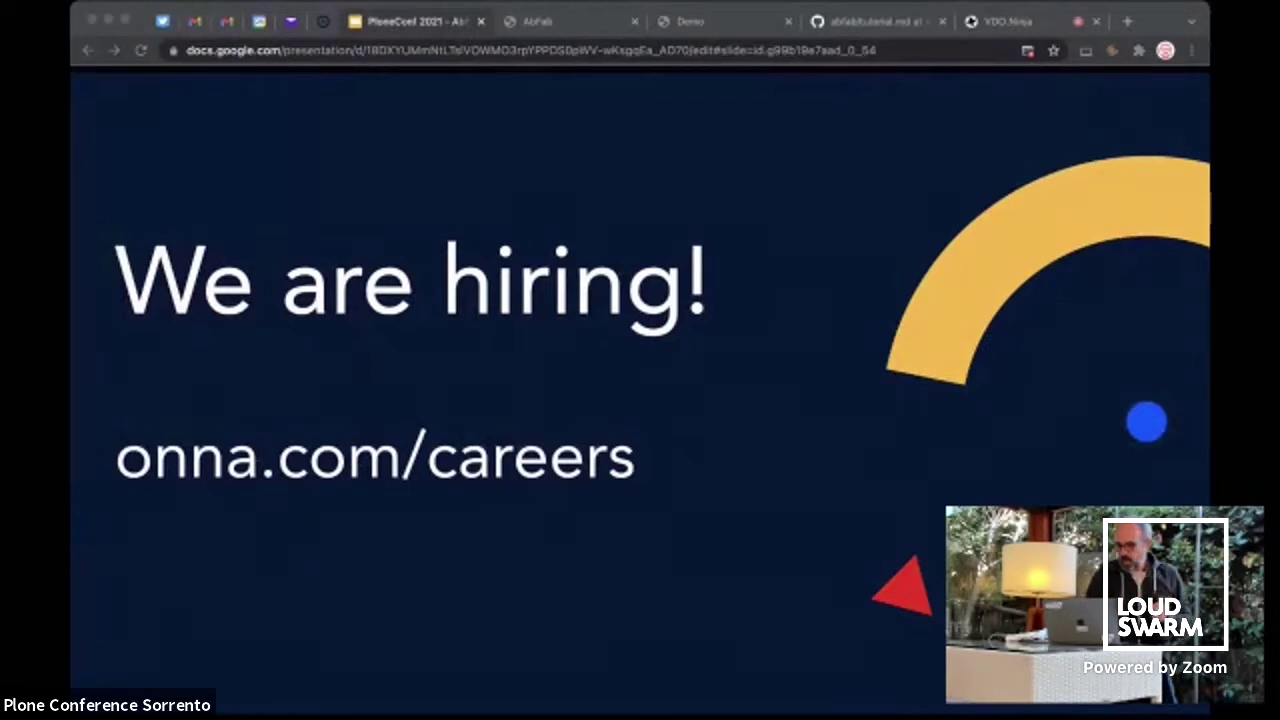
Advance from the We are hiring! slide to the Do you watch TV? slide
key(Right)
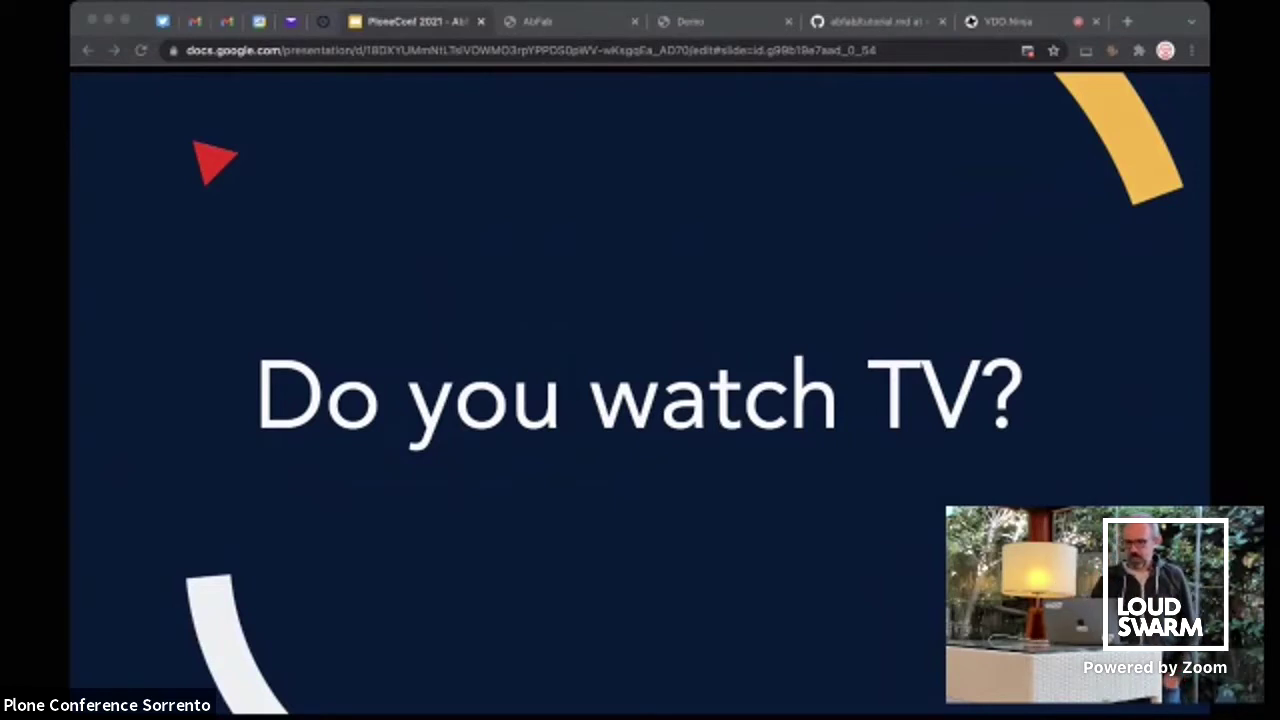
Step through Second-guessing the SPA pattern, Things I don't like and Things I like to the AbFab logo
key(Right)
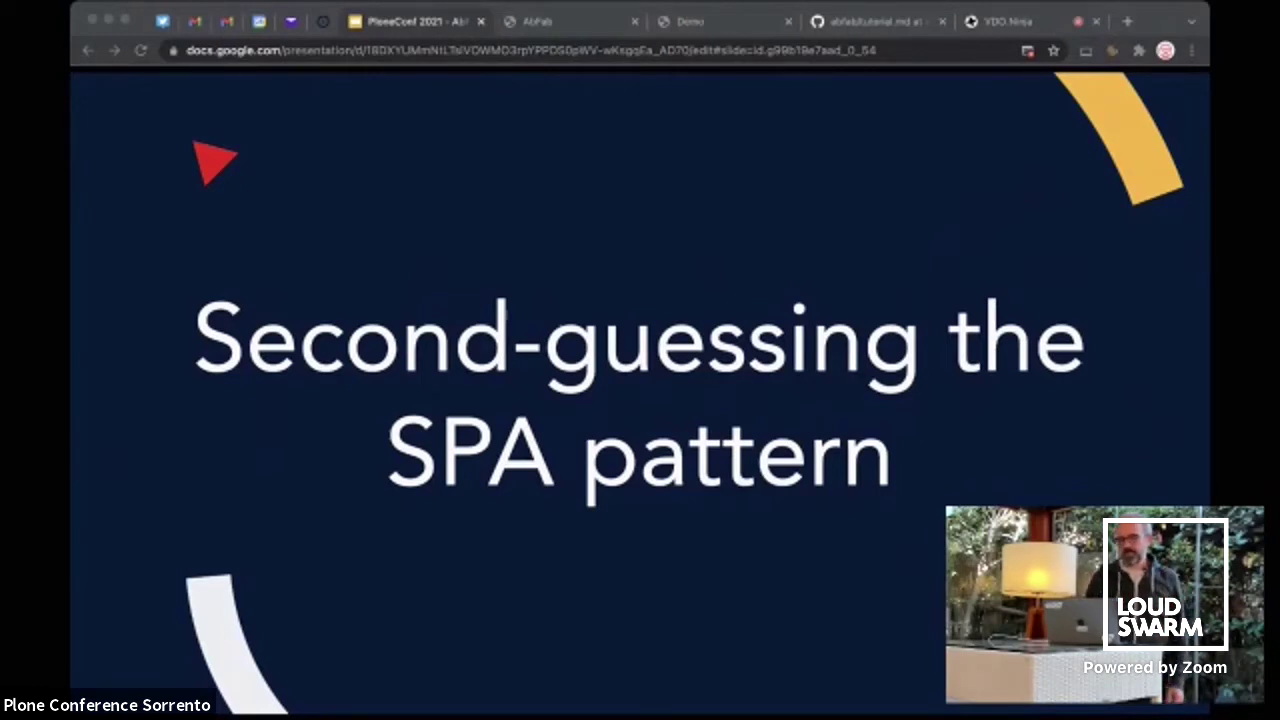
key(Right)
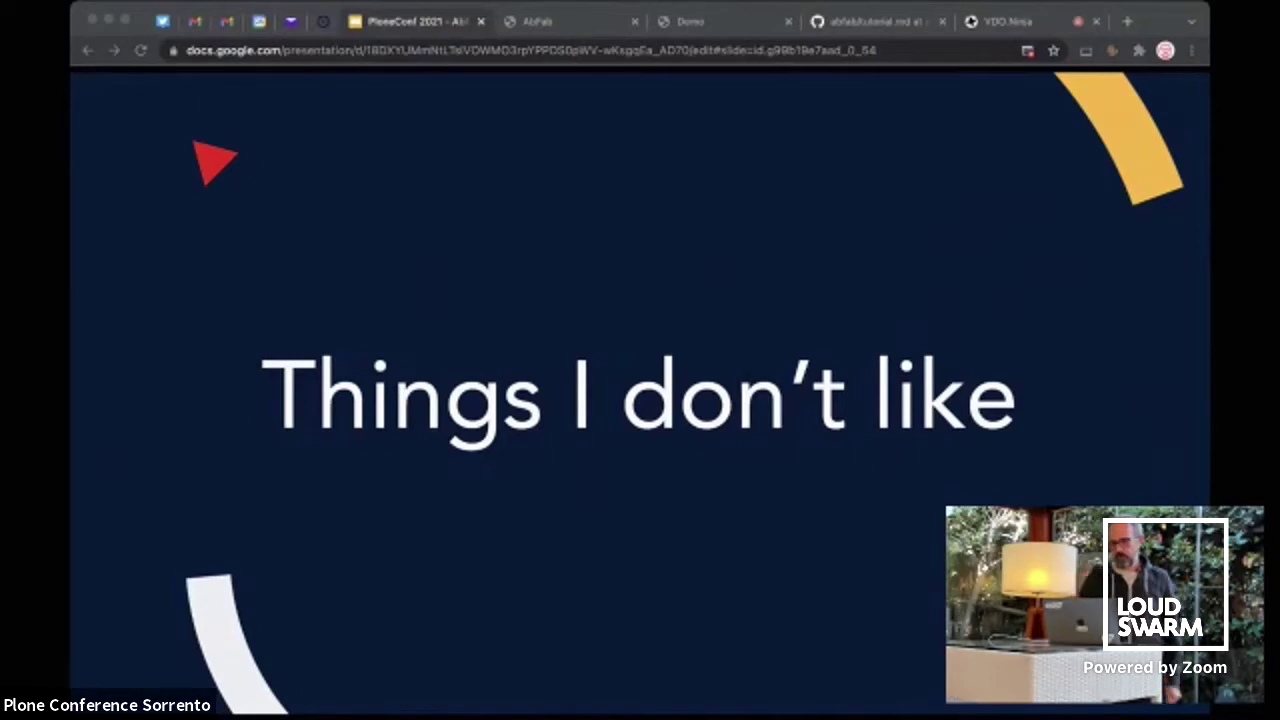
key(Right)
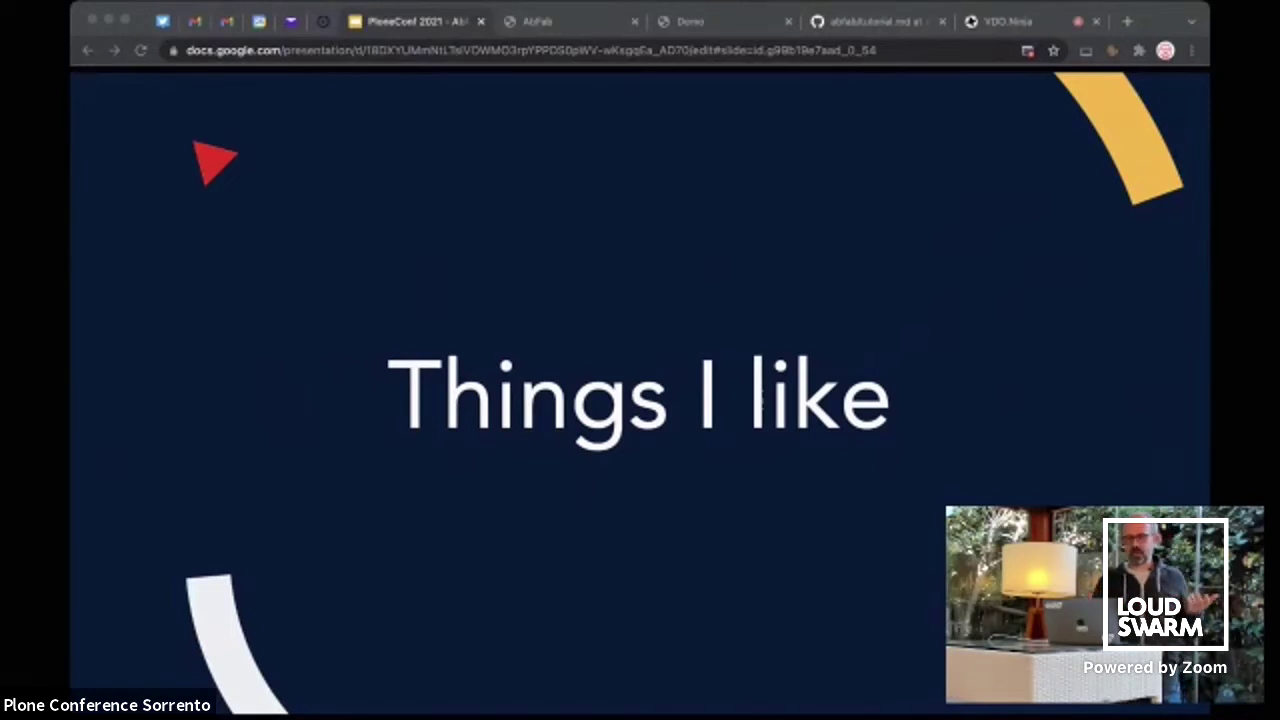
key(Right)
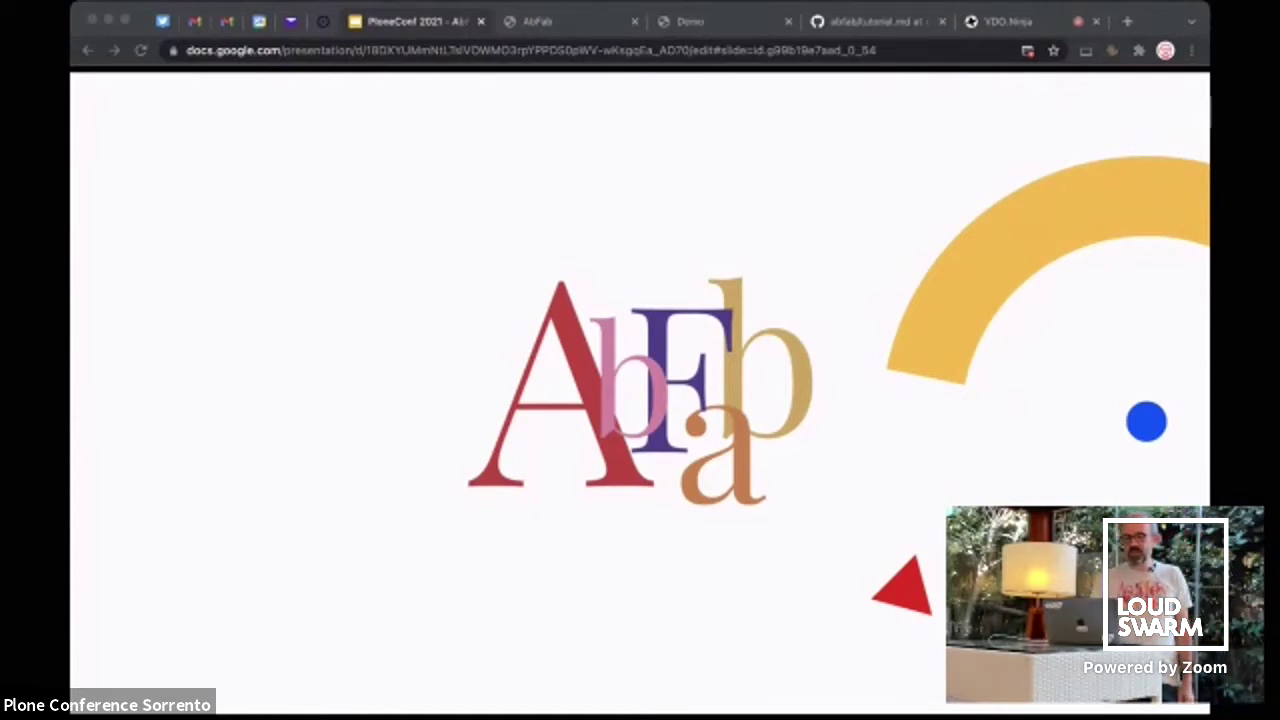
Show the Absolutely Fabulous poster slide and reveal its latin reference question
key(Right)
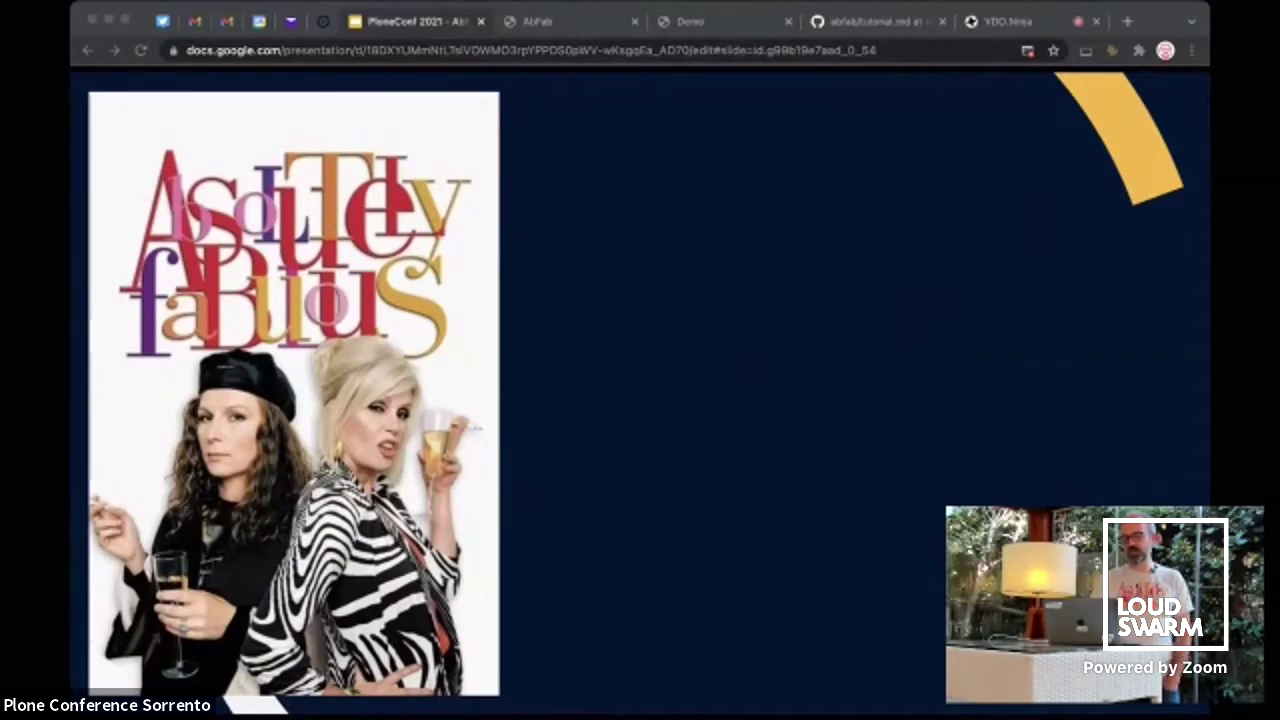
key(Right)
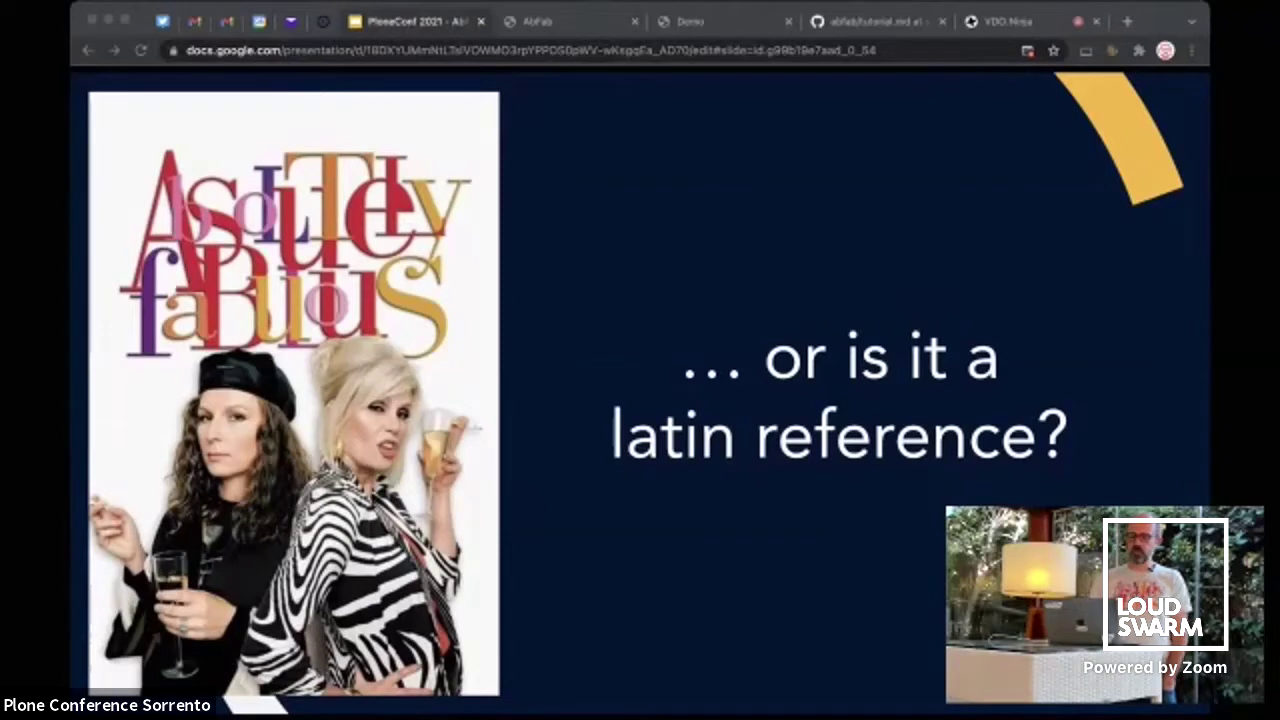
Advance via the 00's / 10's / 20's slide to Eddy's 'I just want nicer things!' quote
key(Right)
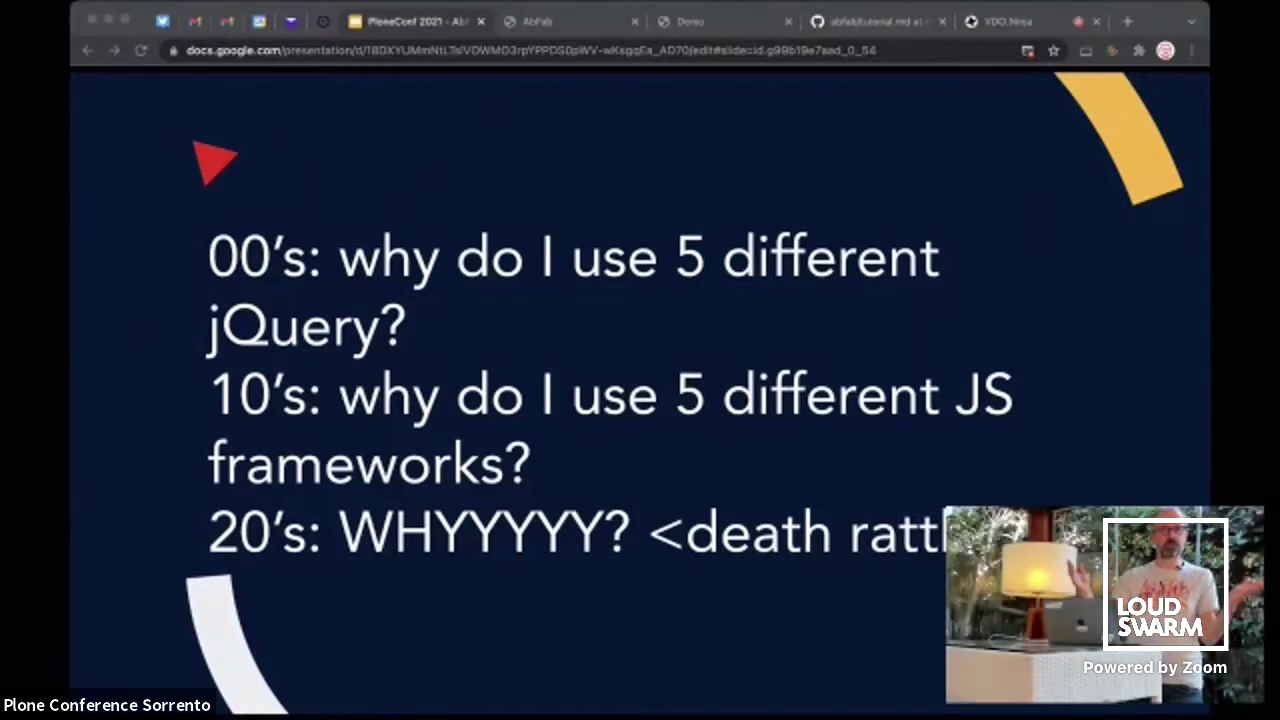
key(Right)
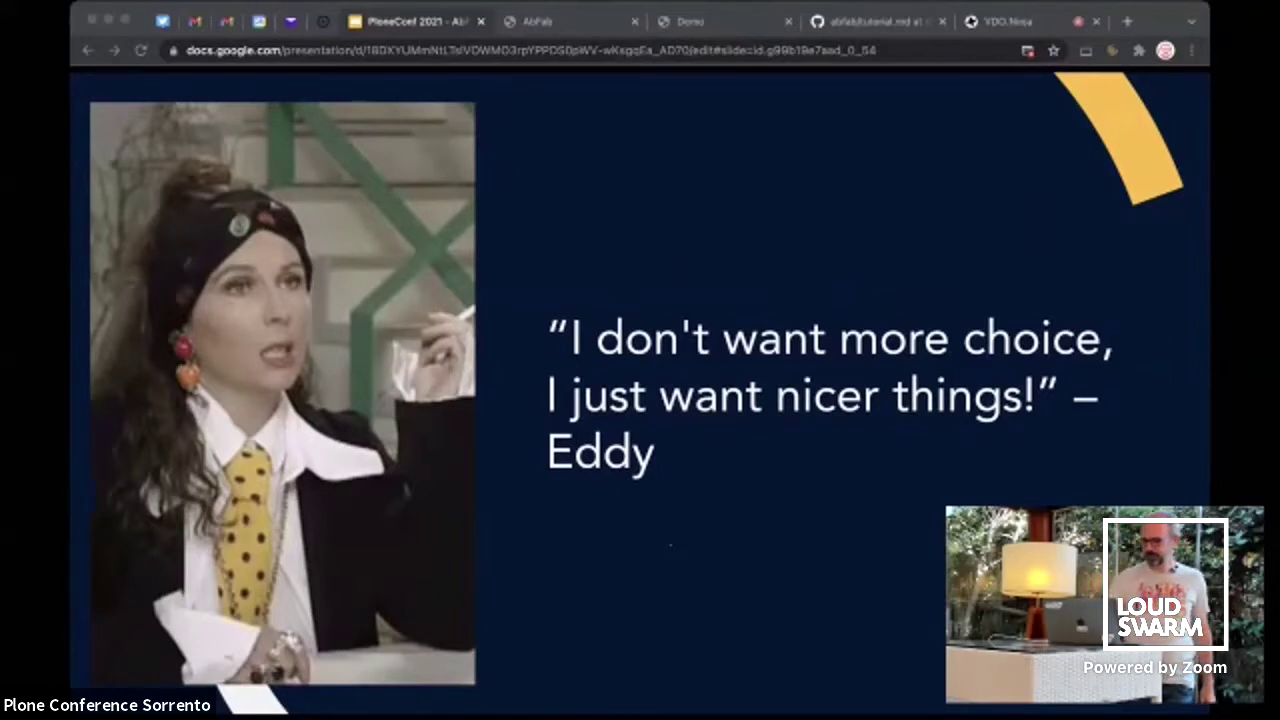
Advance through the Back to the 90's slide to the HTML is cool slide
key(Right)
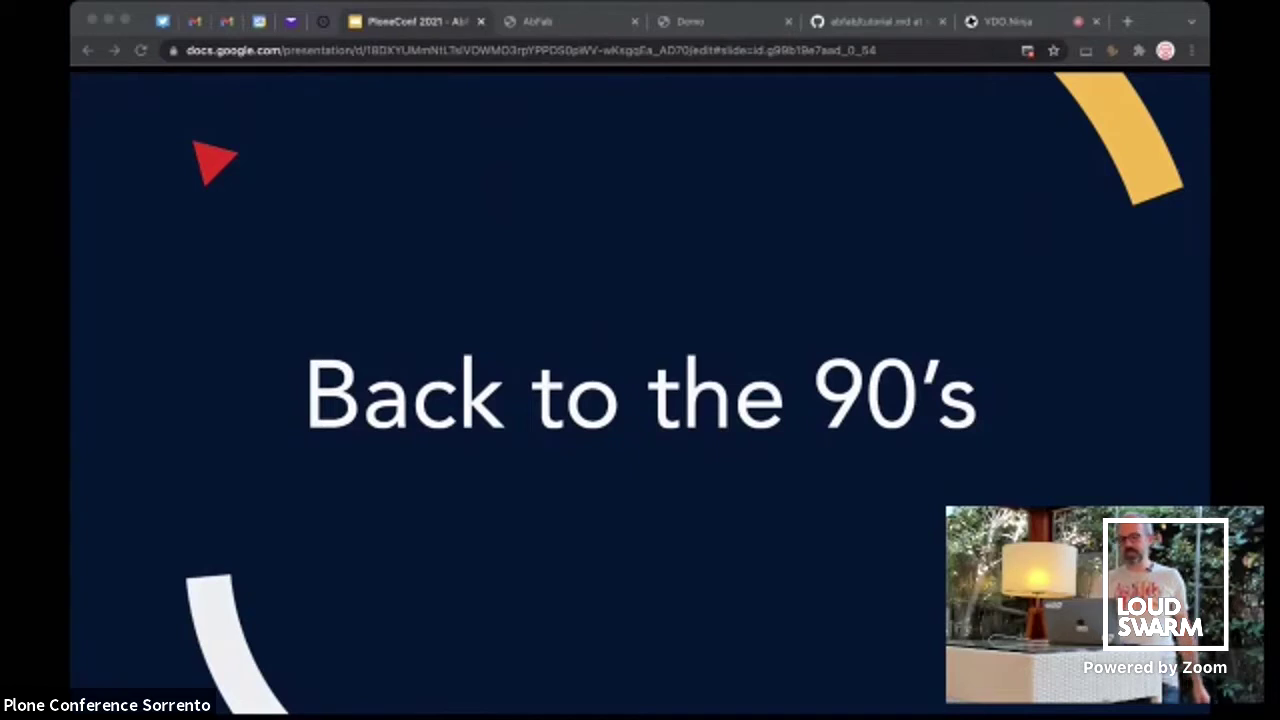
key(Right)
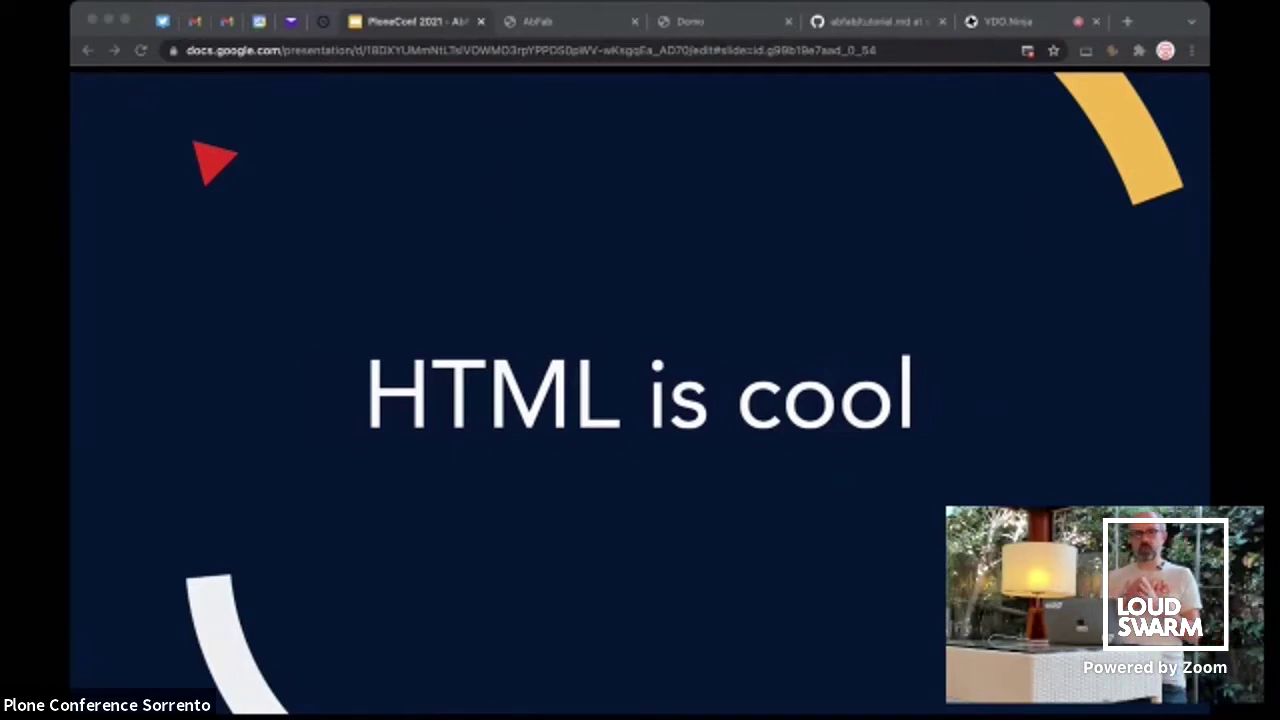
Advance to Patsy's 'None of this new year / new me bollocks' quote slide
key(Right)
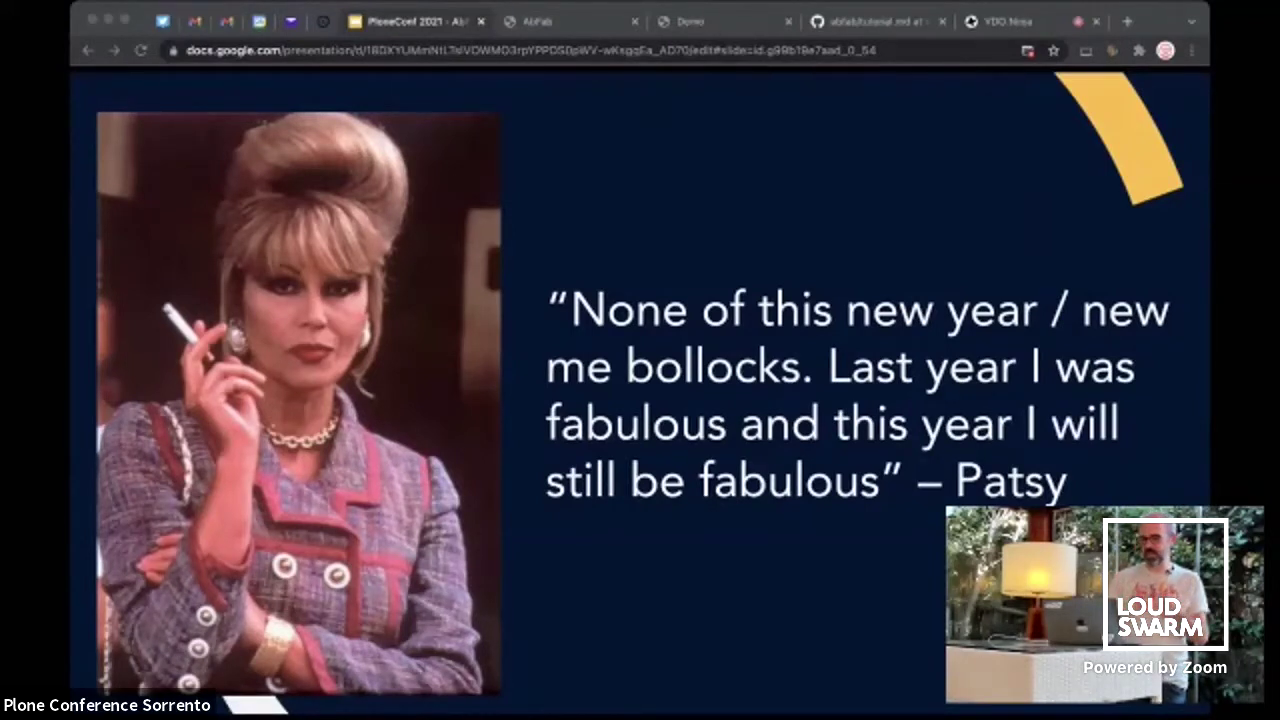
Advance through Apps are not content and the HOW COMMON GIF to Components are contents!
key(Right)
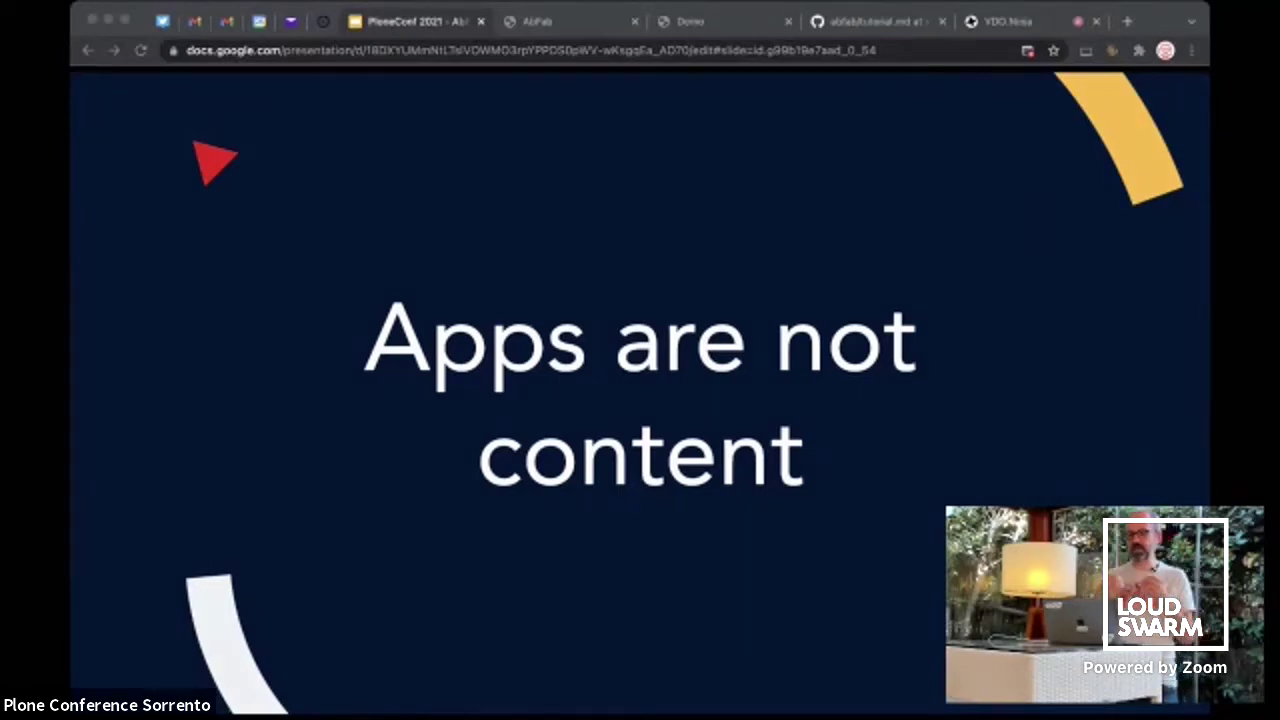
key(Right)
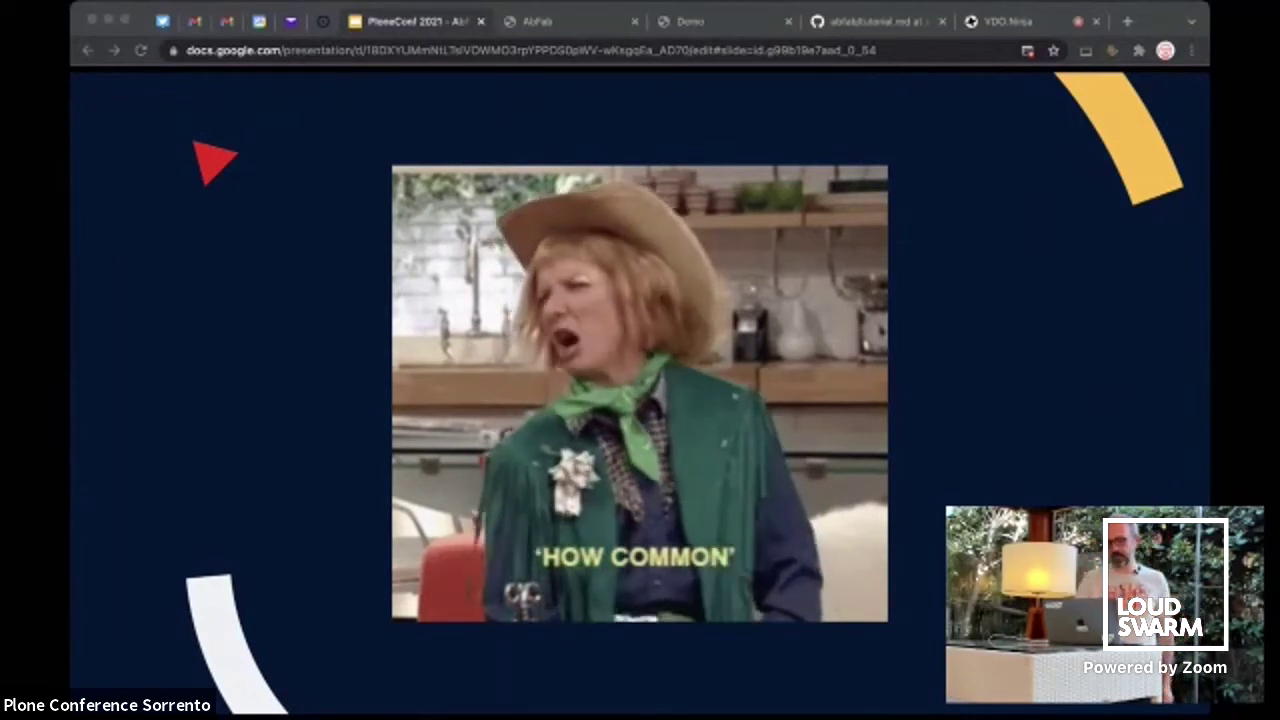
key(Right)
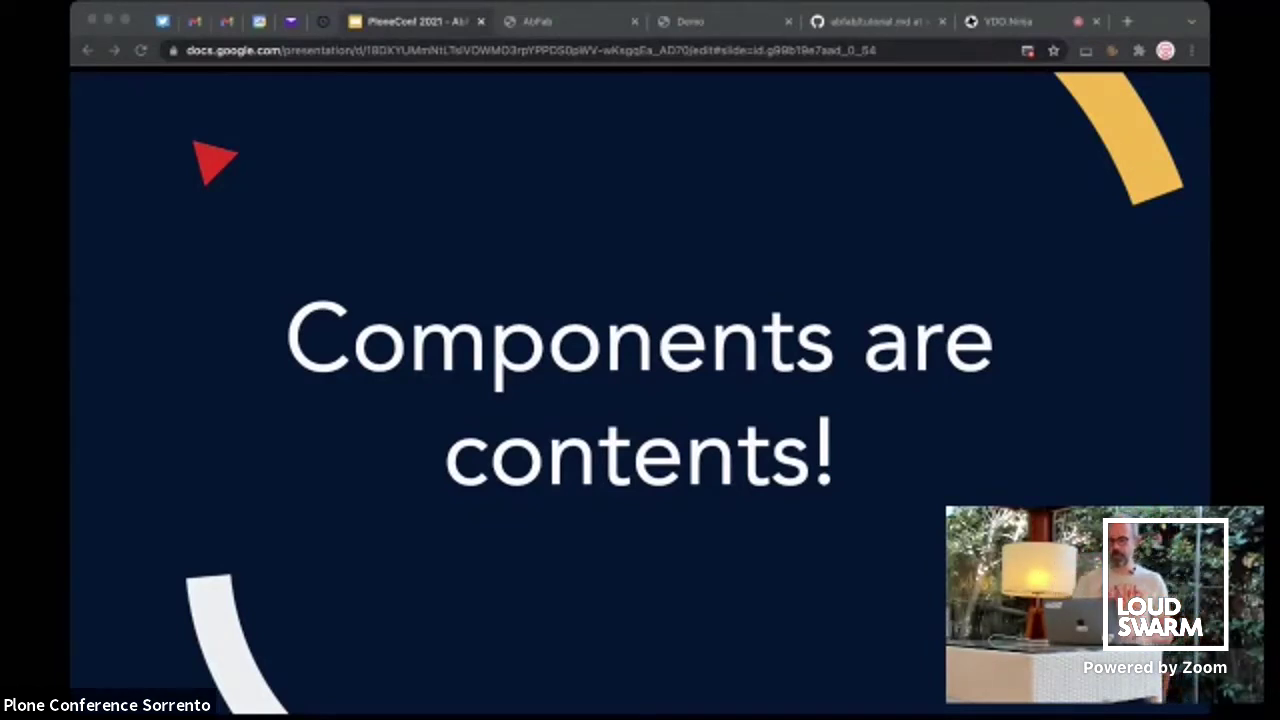
Show the component tree slide with UI children like Button and Polls children like BarChart
key(Right)
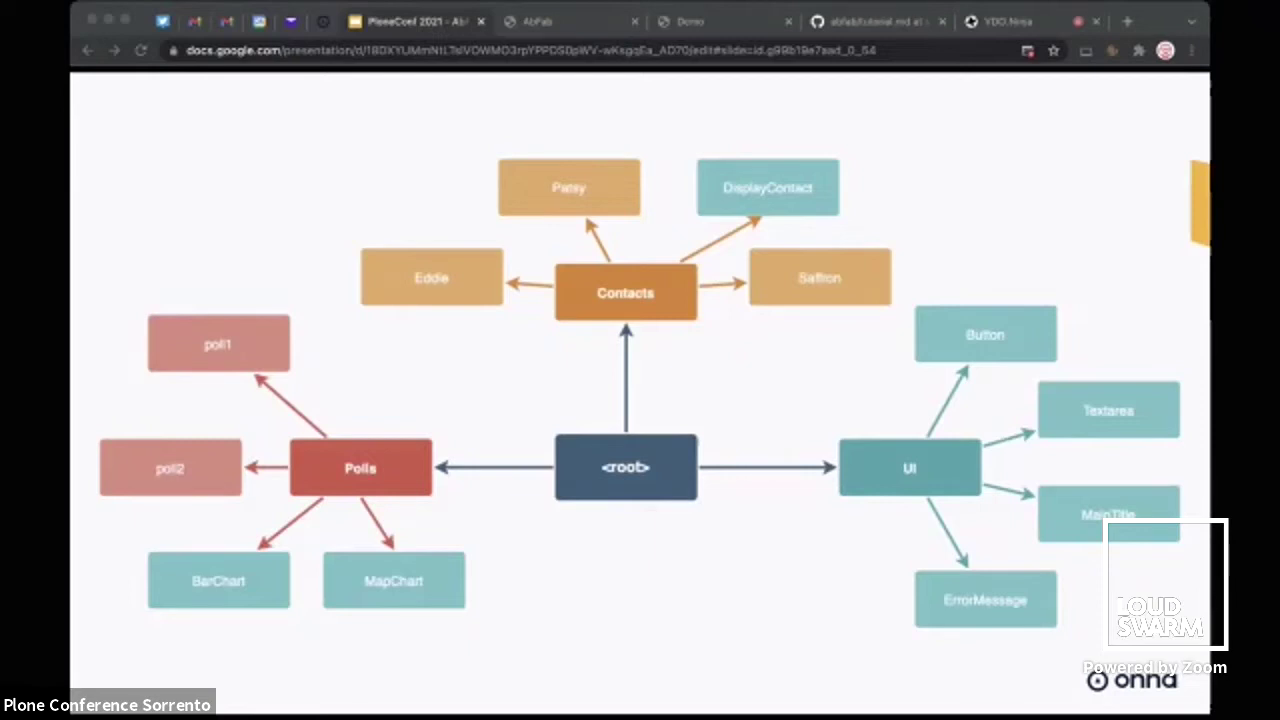
Play the /polls/poll1 slide's builds, revealing request, HTML, JSON and component arrows, then move on
key(Right)
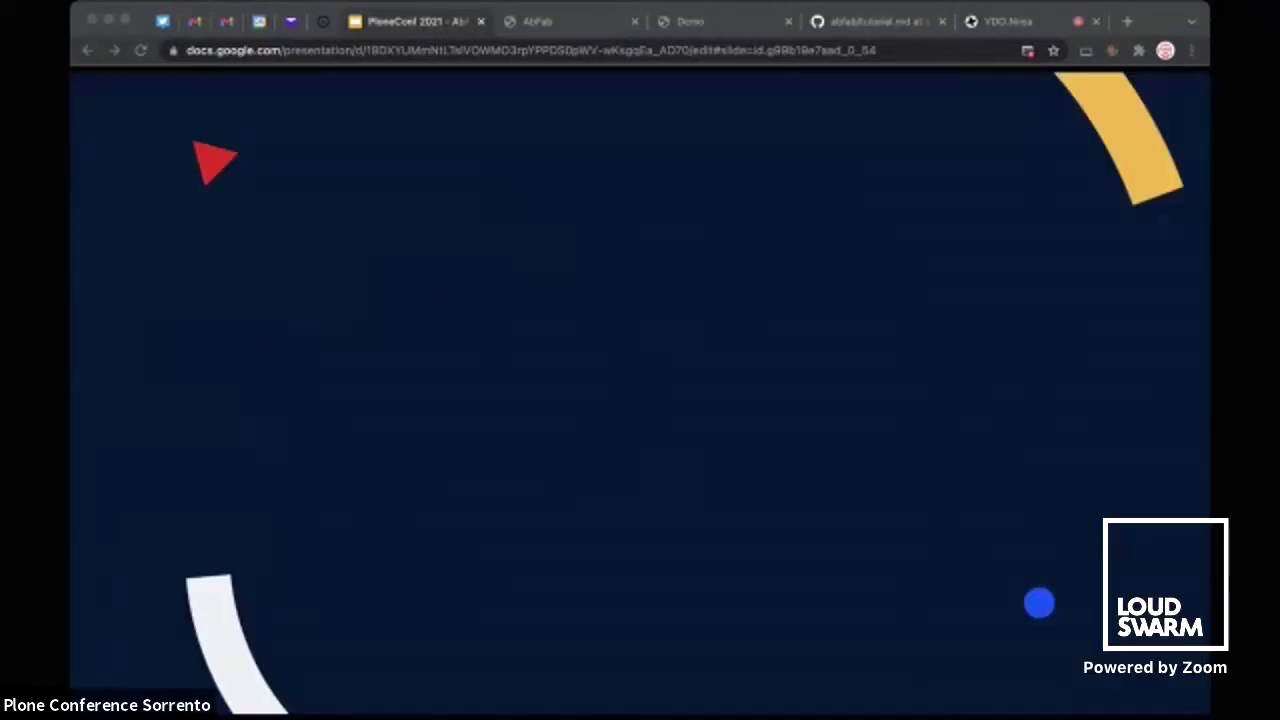
key(Right)
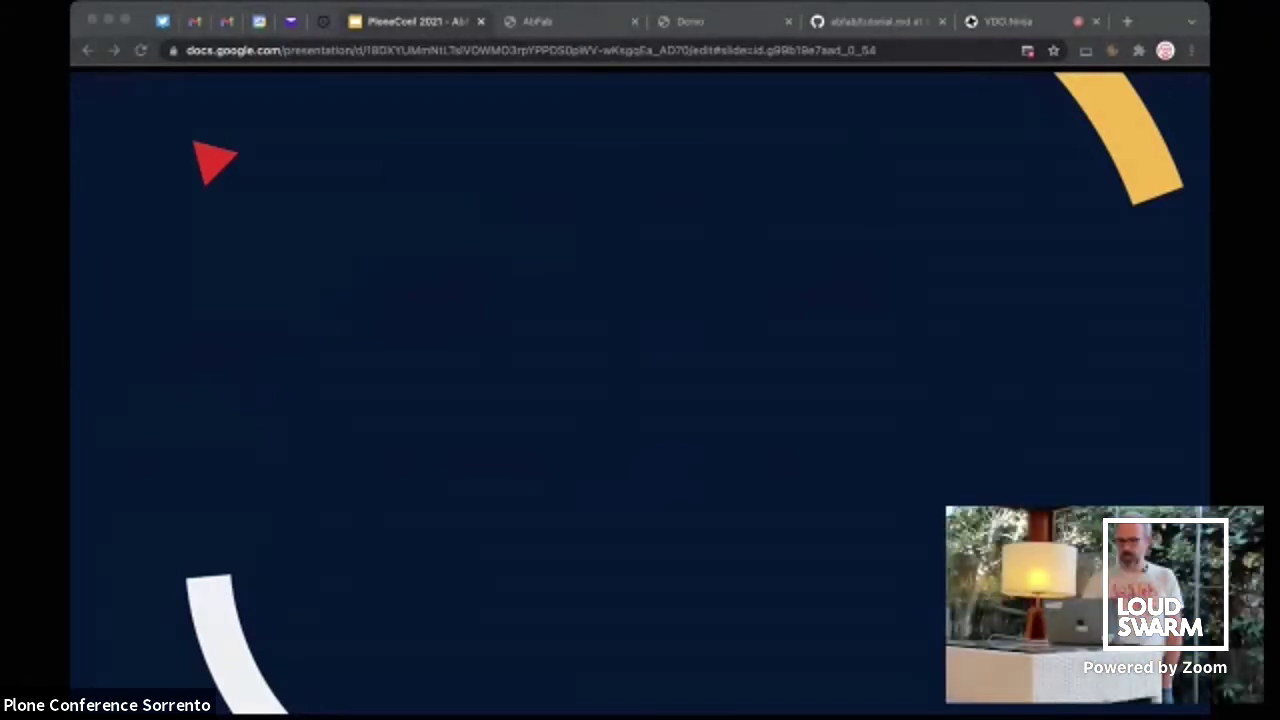
key(Right)
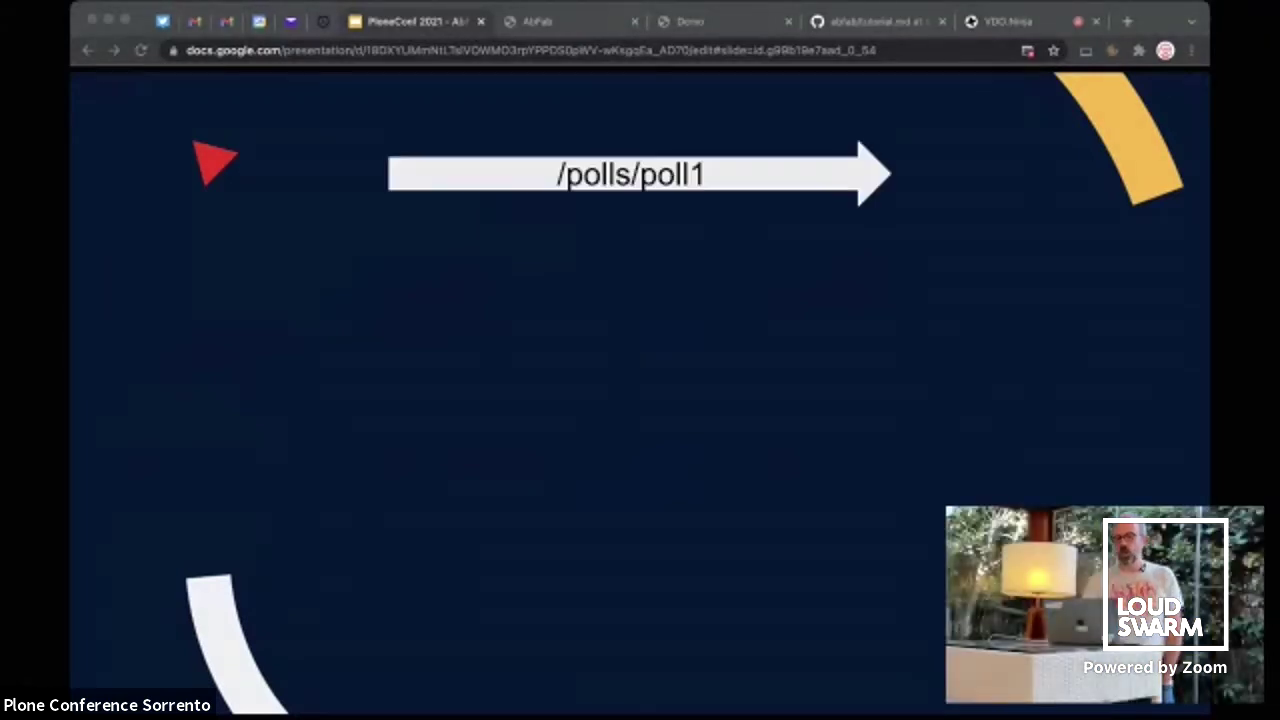
key(Right)
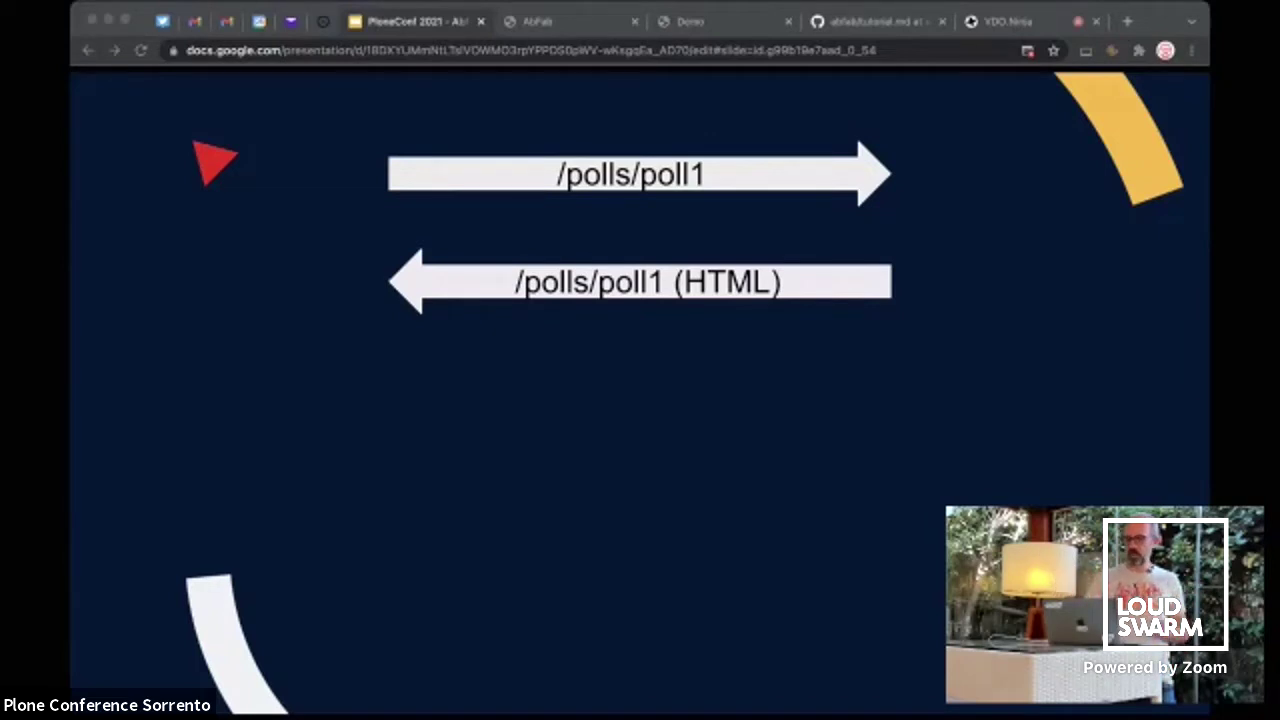
key(Right)
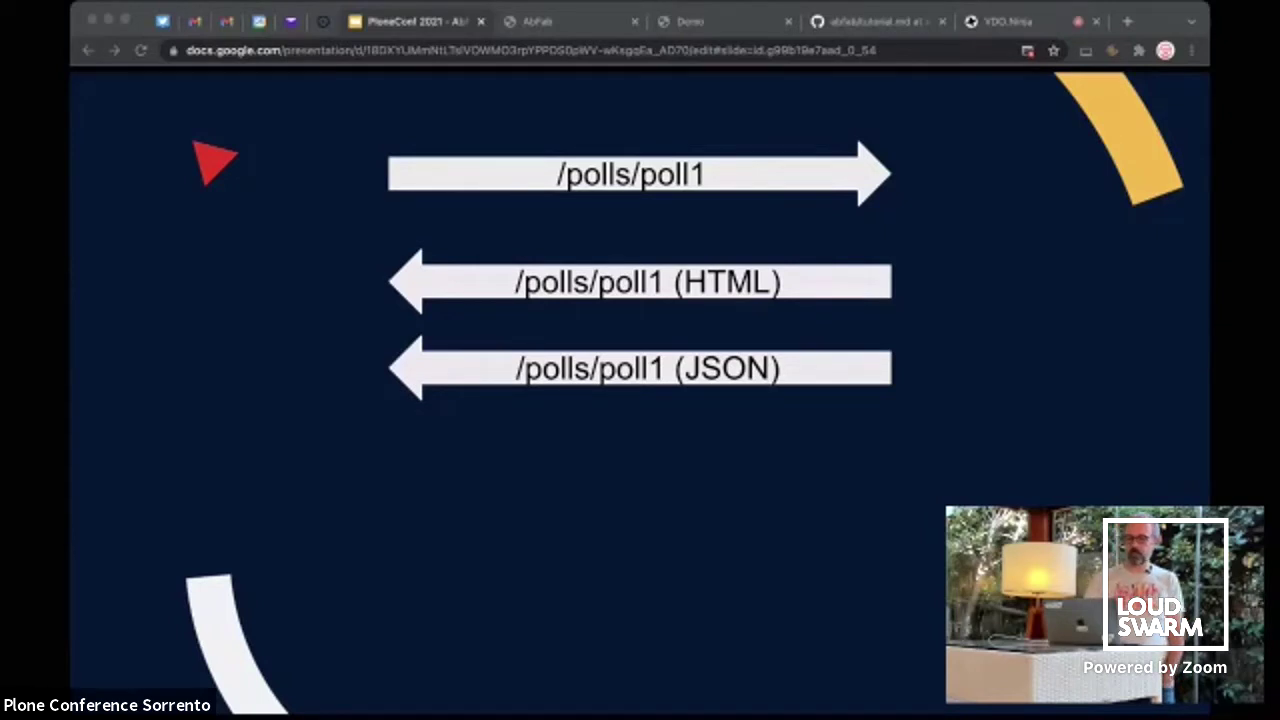
key(Right)
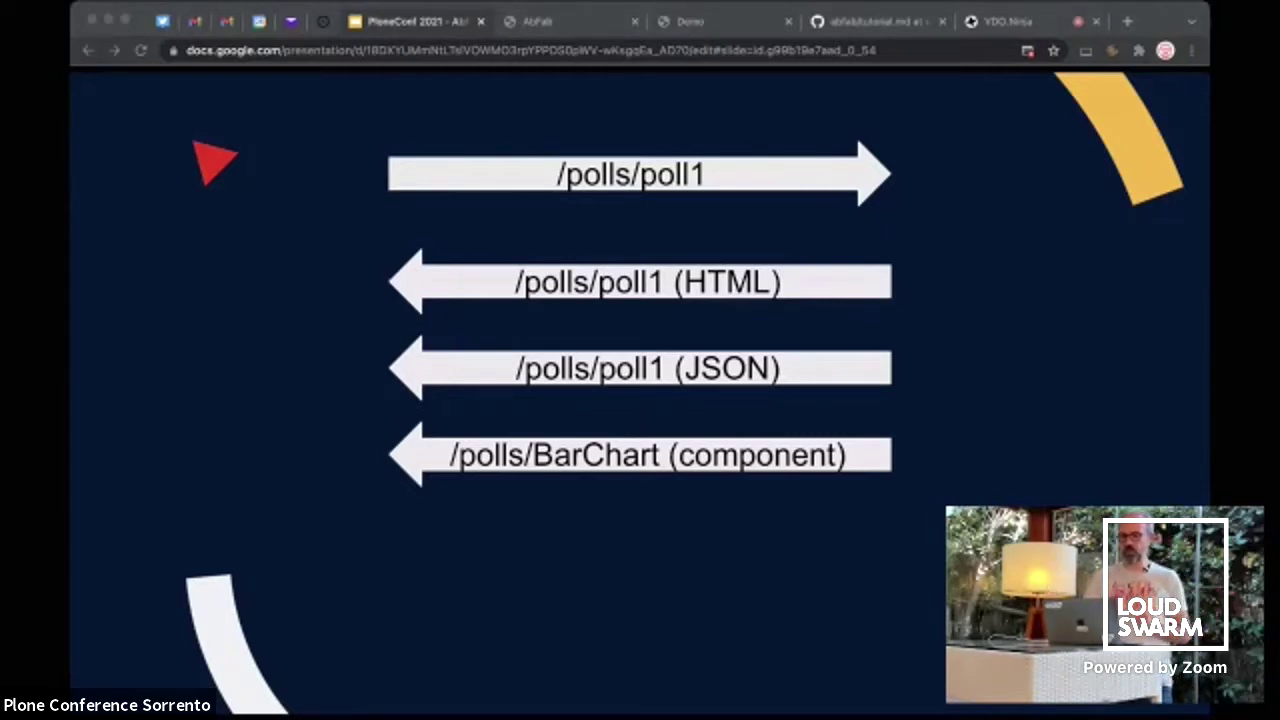
key(Right)
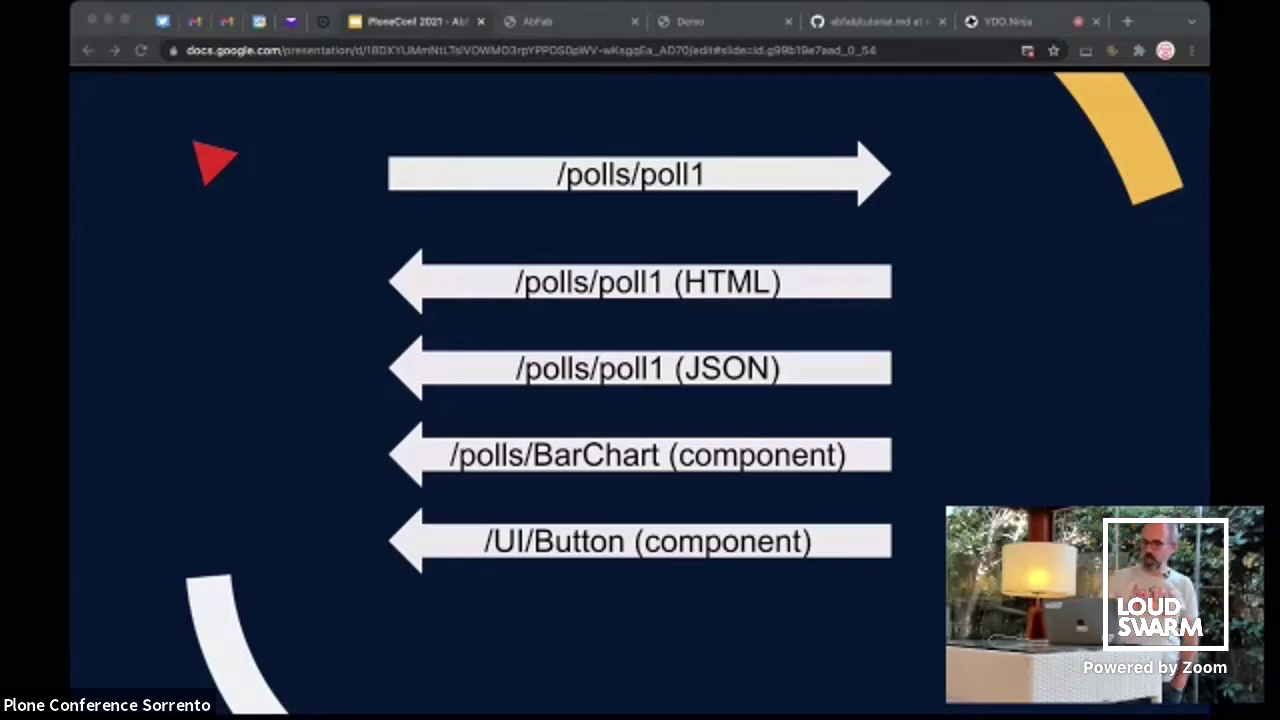
key(Right)
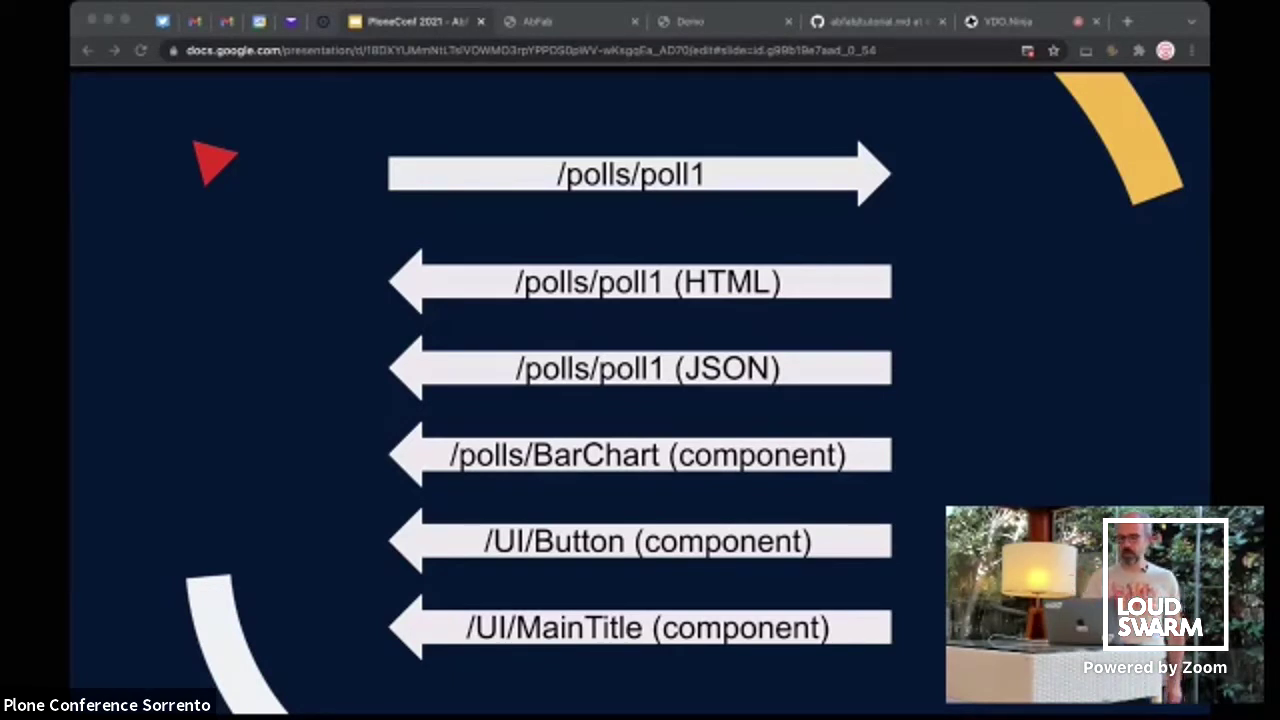
key(Right)
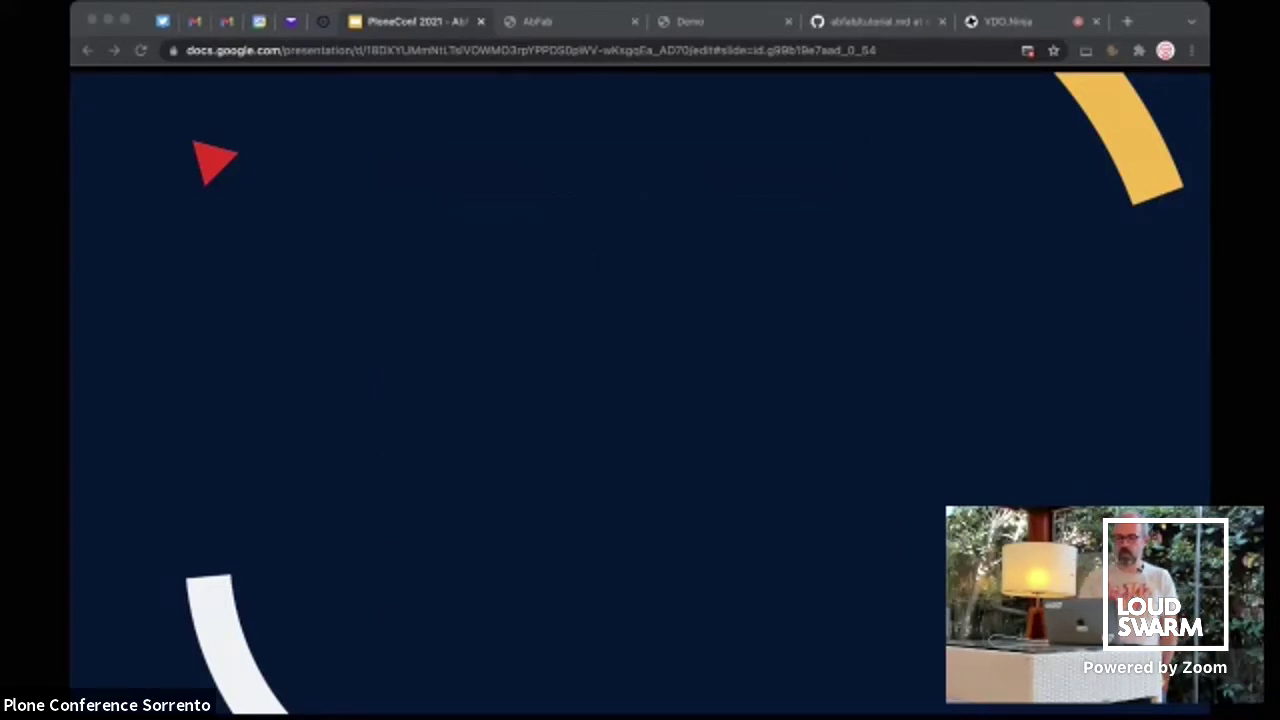
Reveal the poll2 request, JSON response and MapChart arrows plus struck-through HTML, Button, MainTitle, then advance
key(Right)
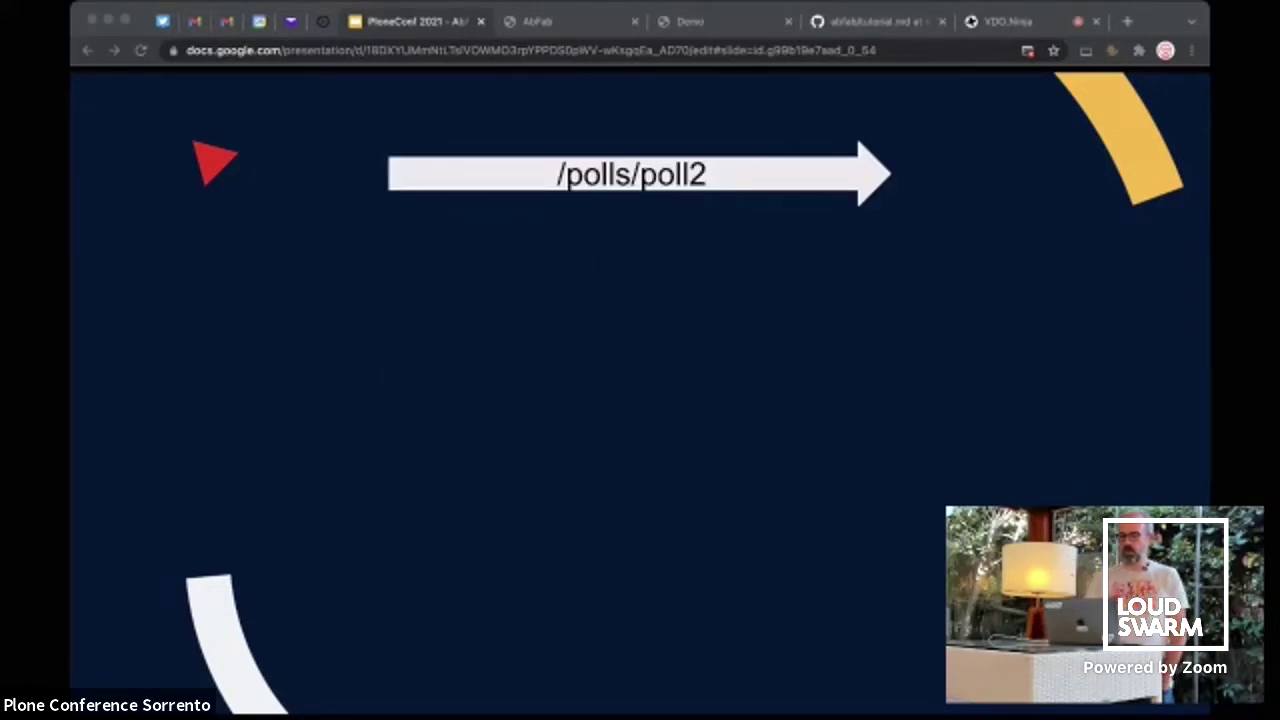
key(Right)
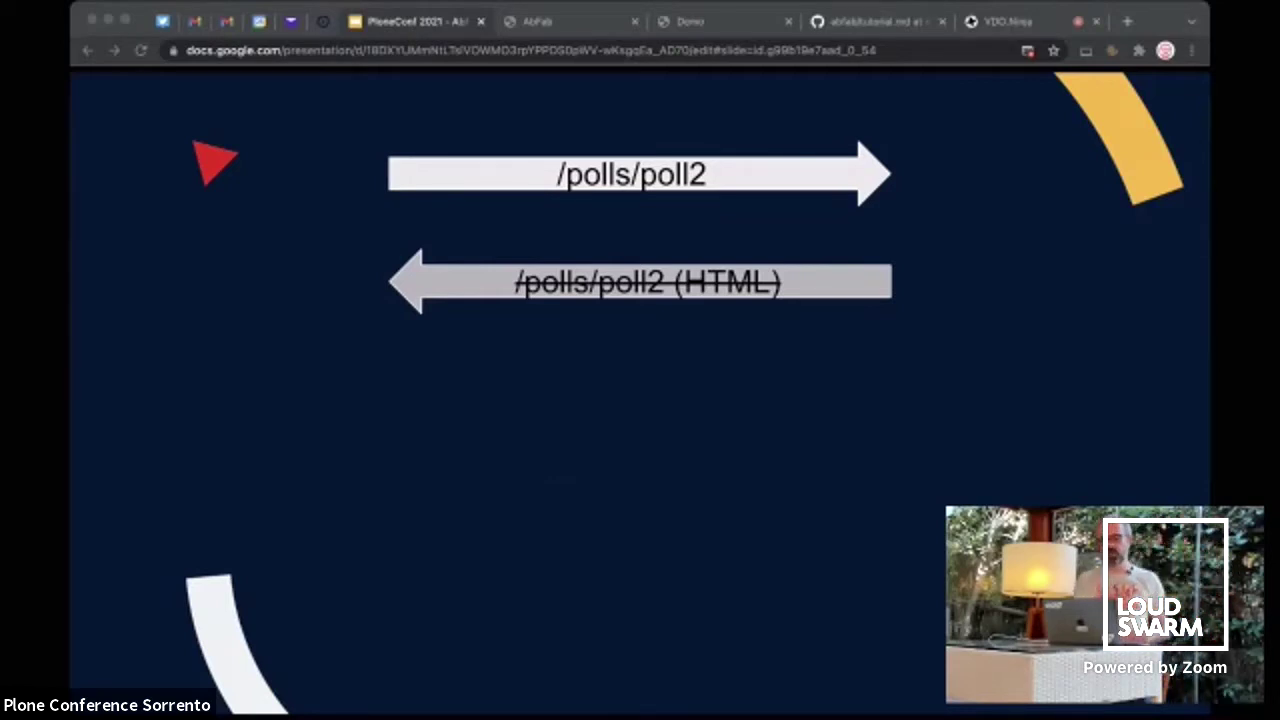
key(Right)
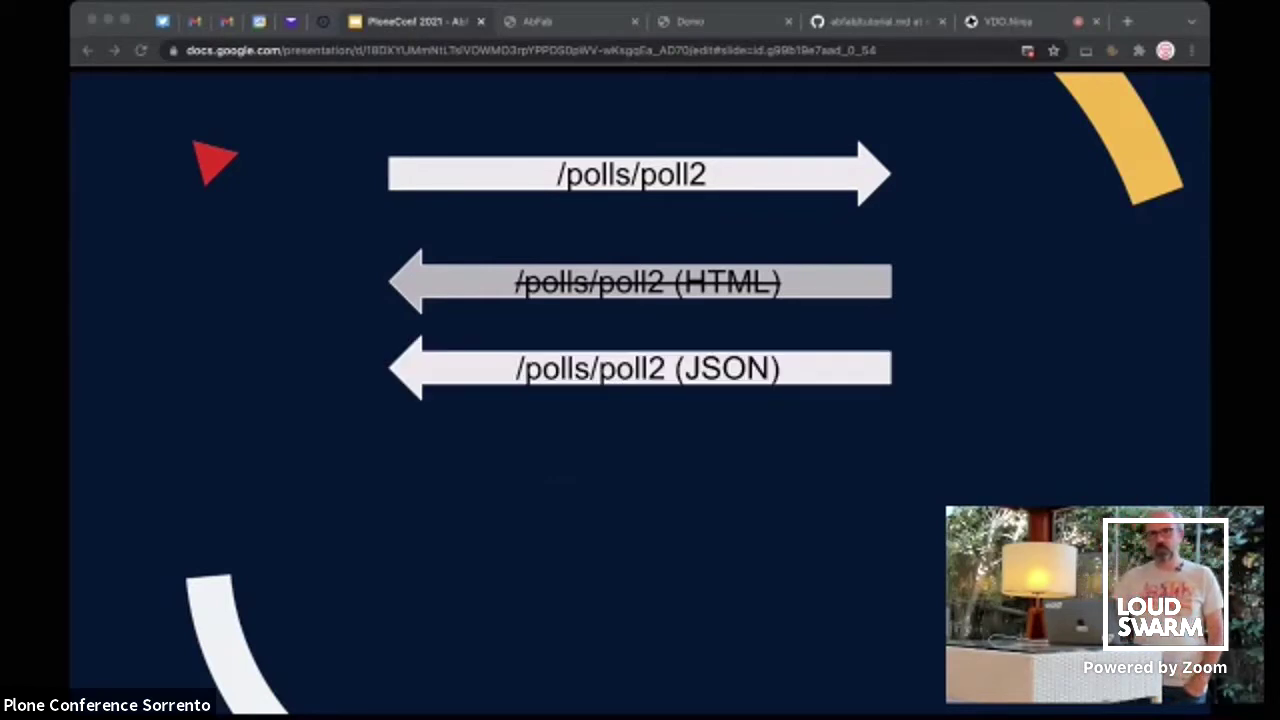
key(Right)
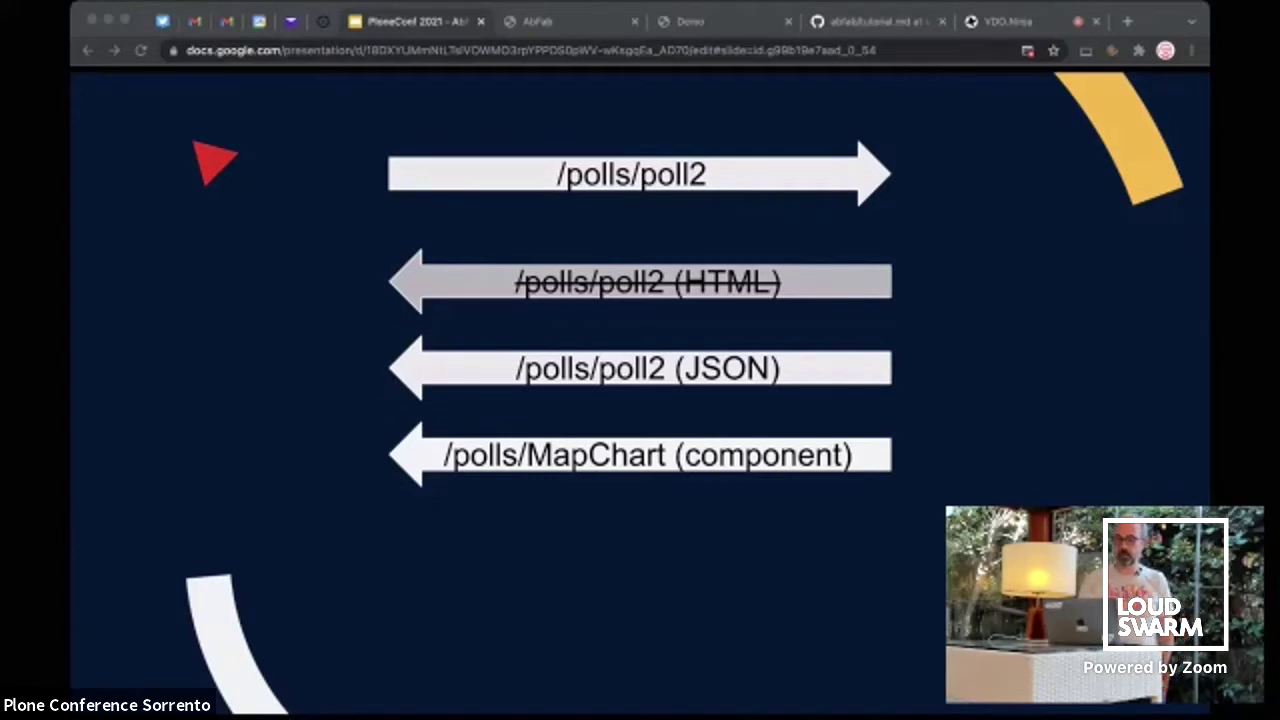
key(Right)
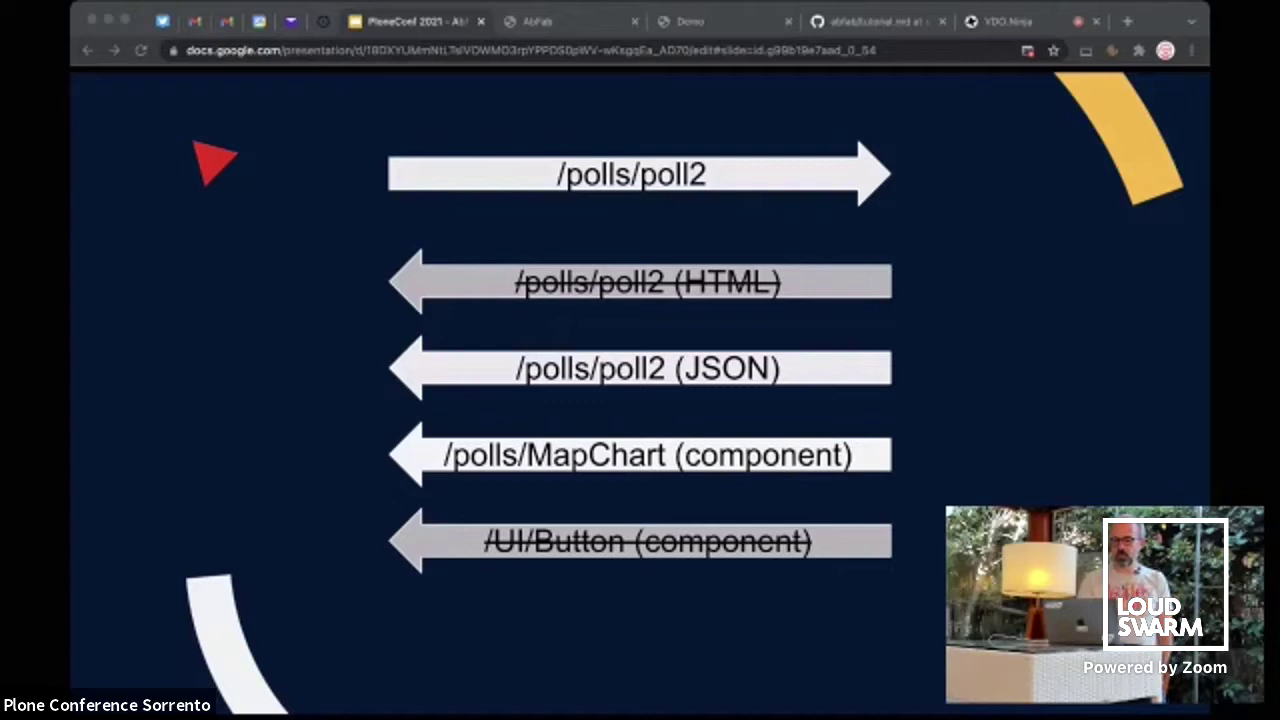
key(Right)
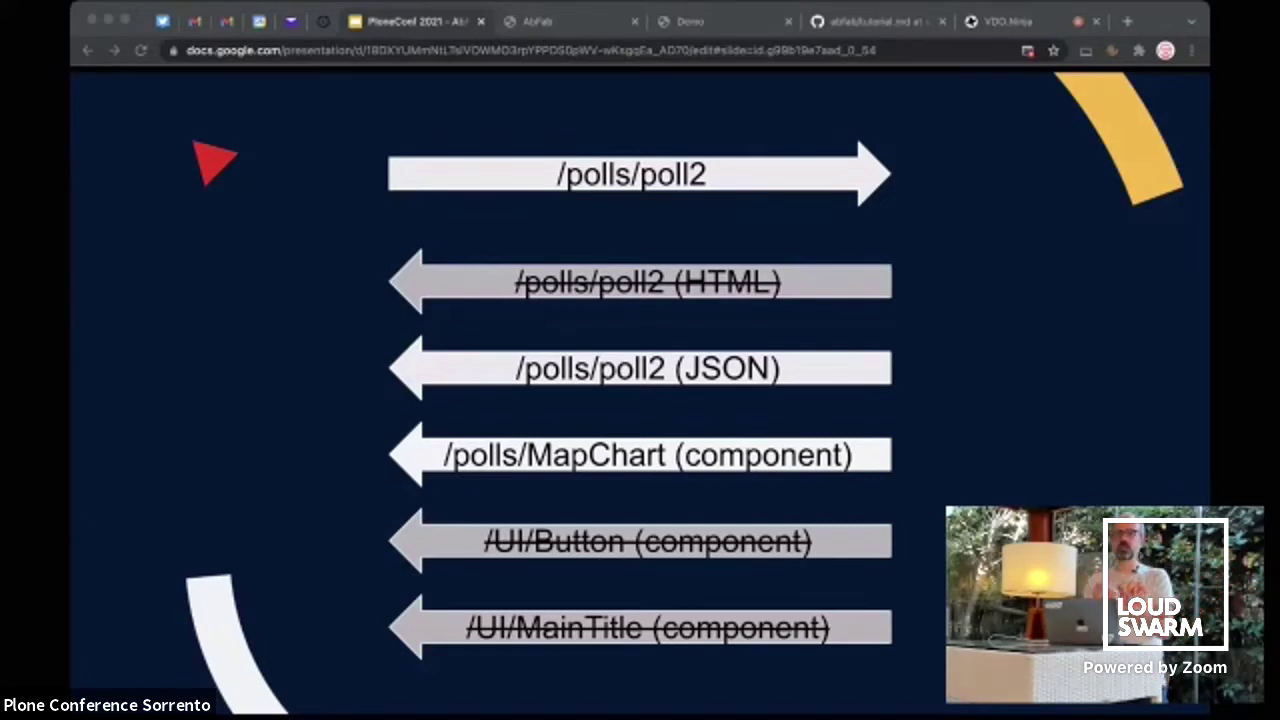
key(Right)
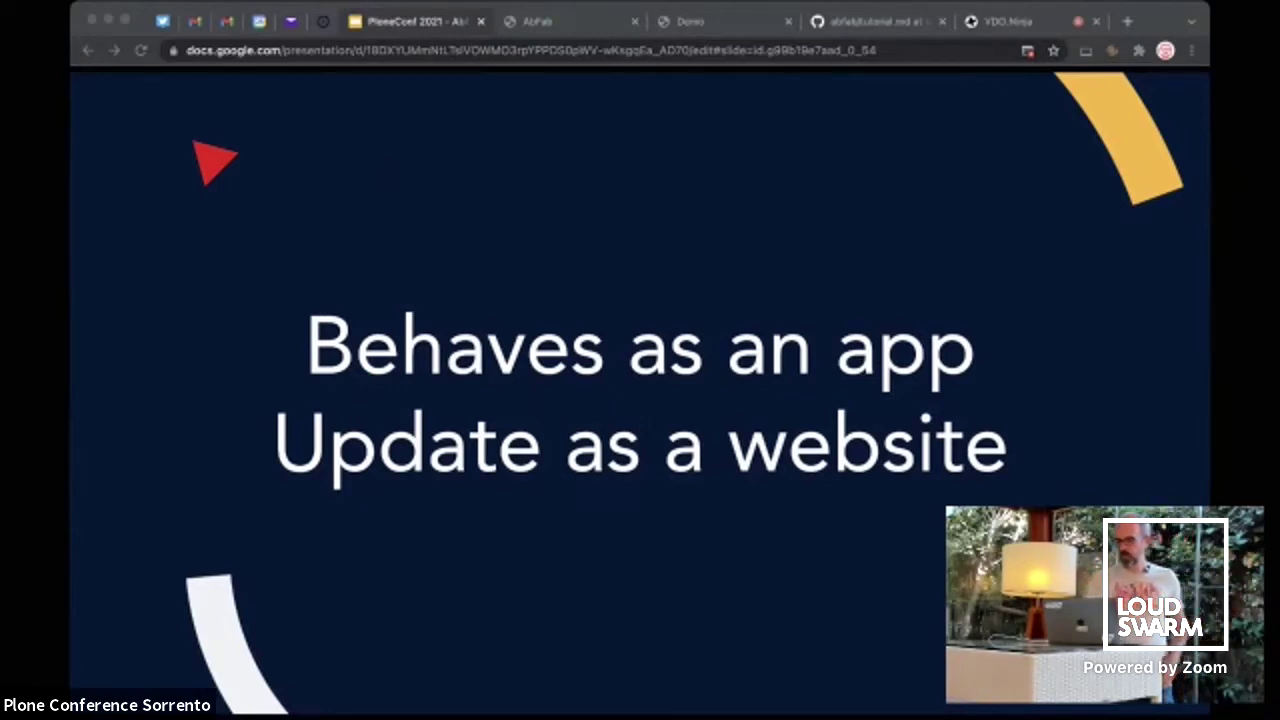
Advance past the 'Transitional app' and 'No bundles' slides to the component tree diagram
key(Right)
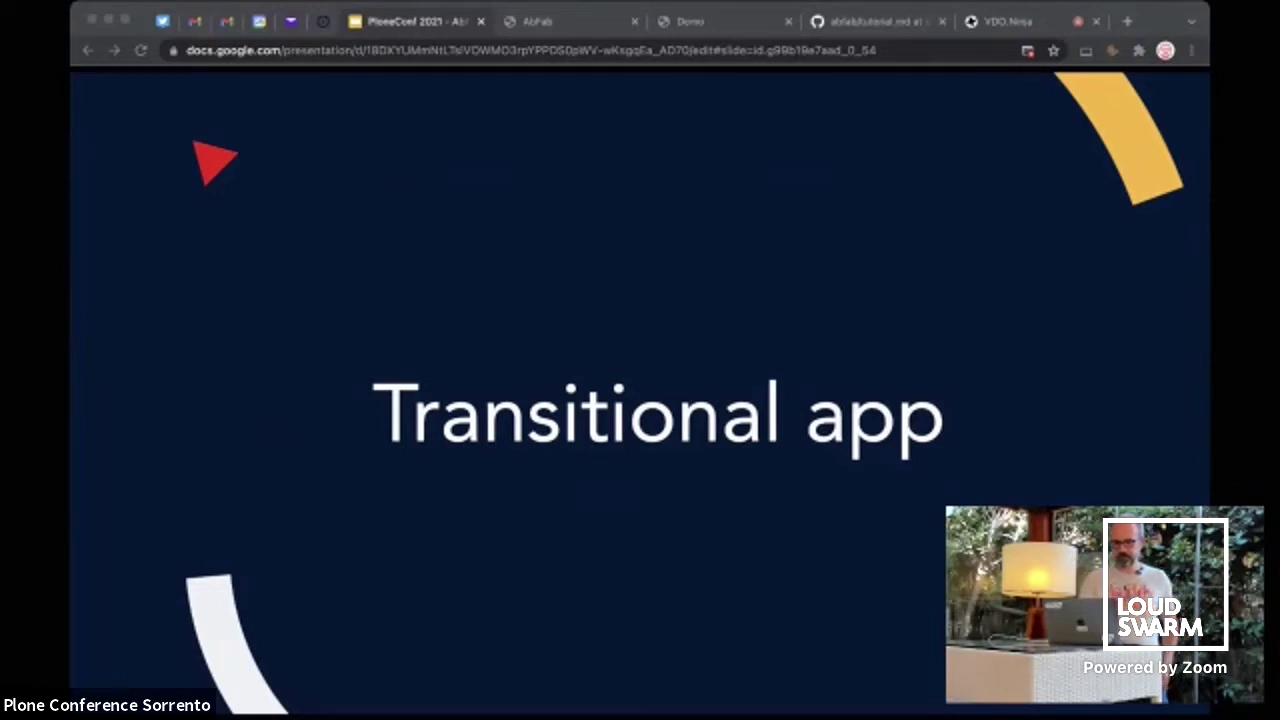
key(Right)
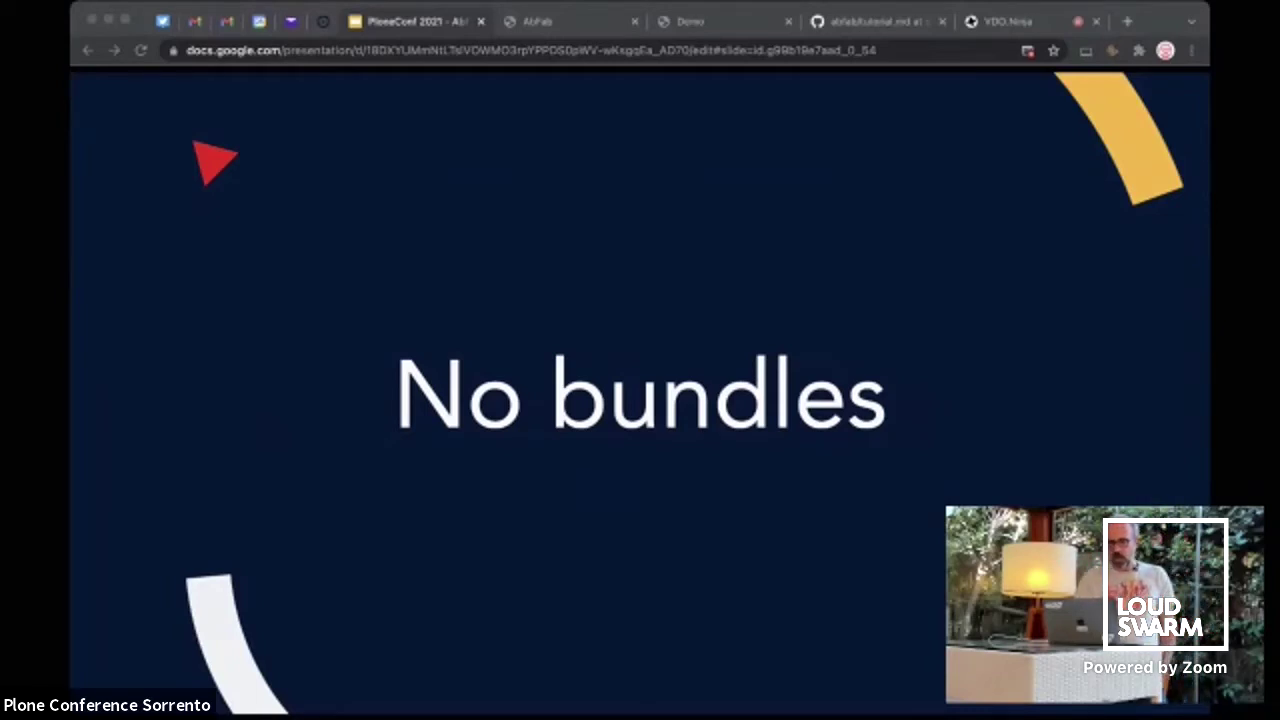
key(Right)
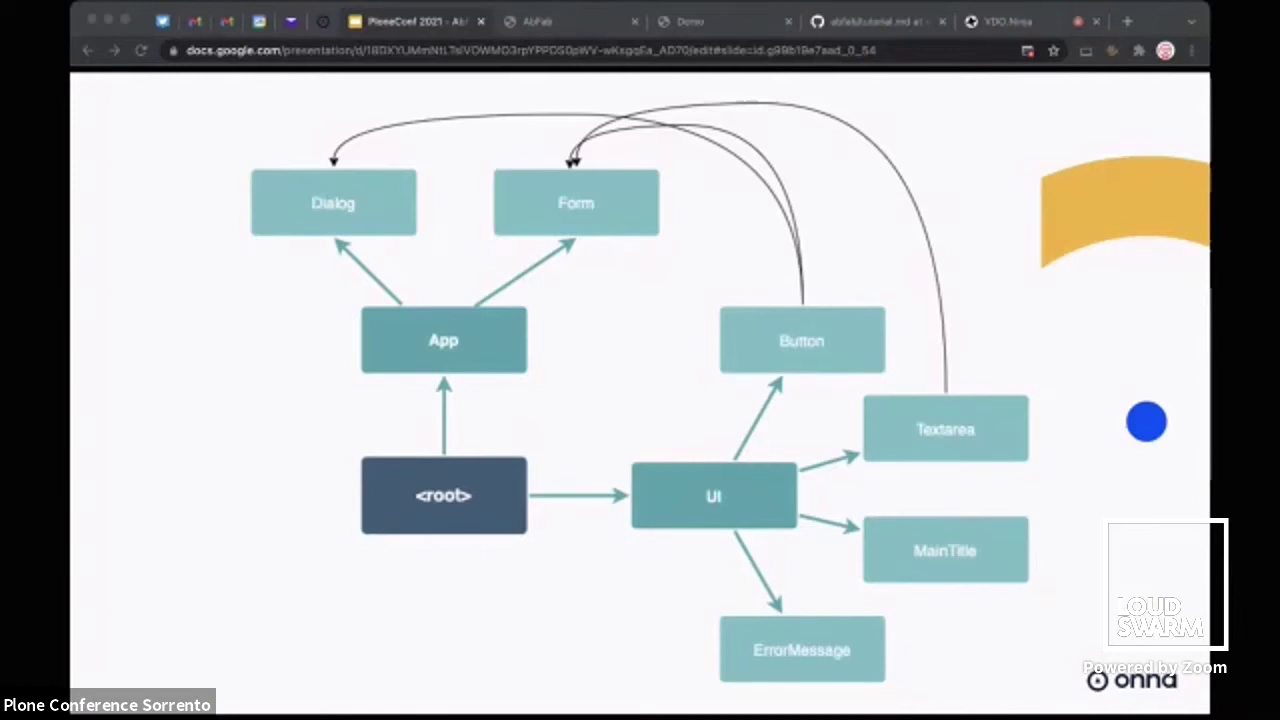
Advance from the root/App/UI component diagram to the 'Low code' section slide
key(Right)
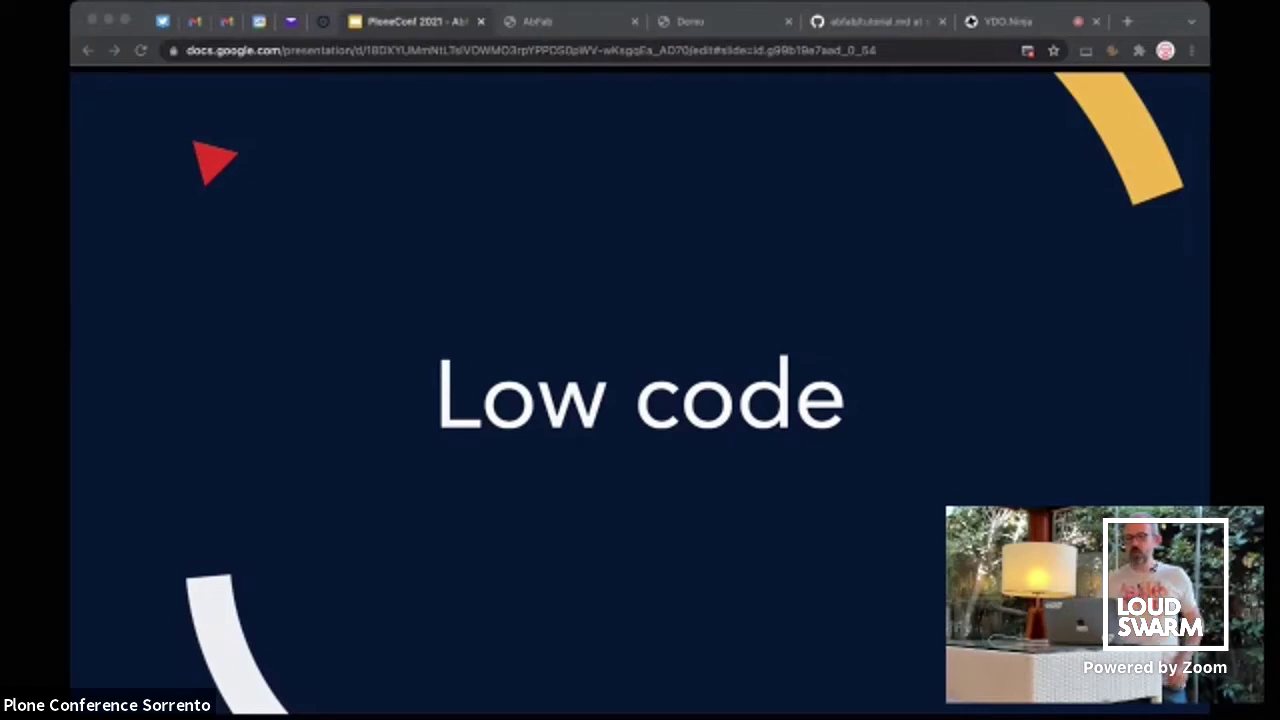
key(Right)
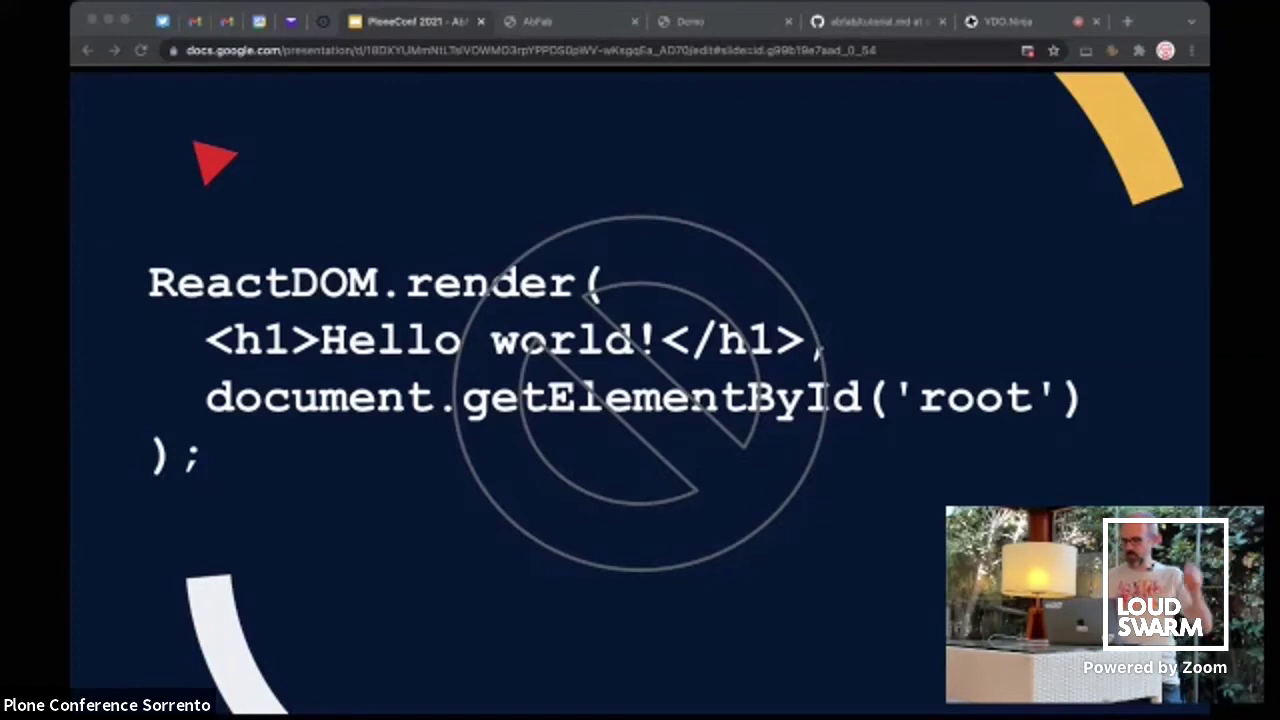
key(Right)
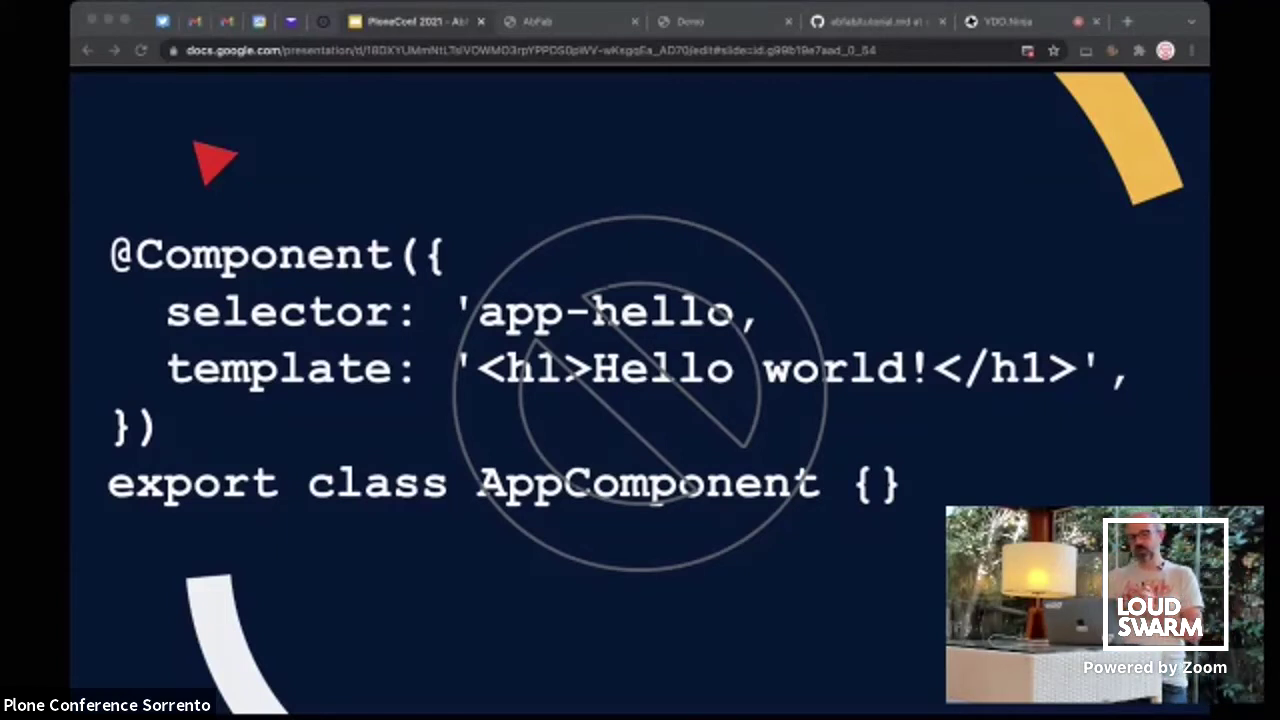
key(Right)
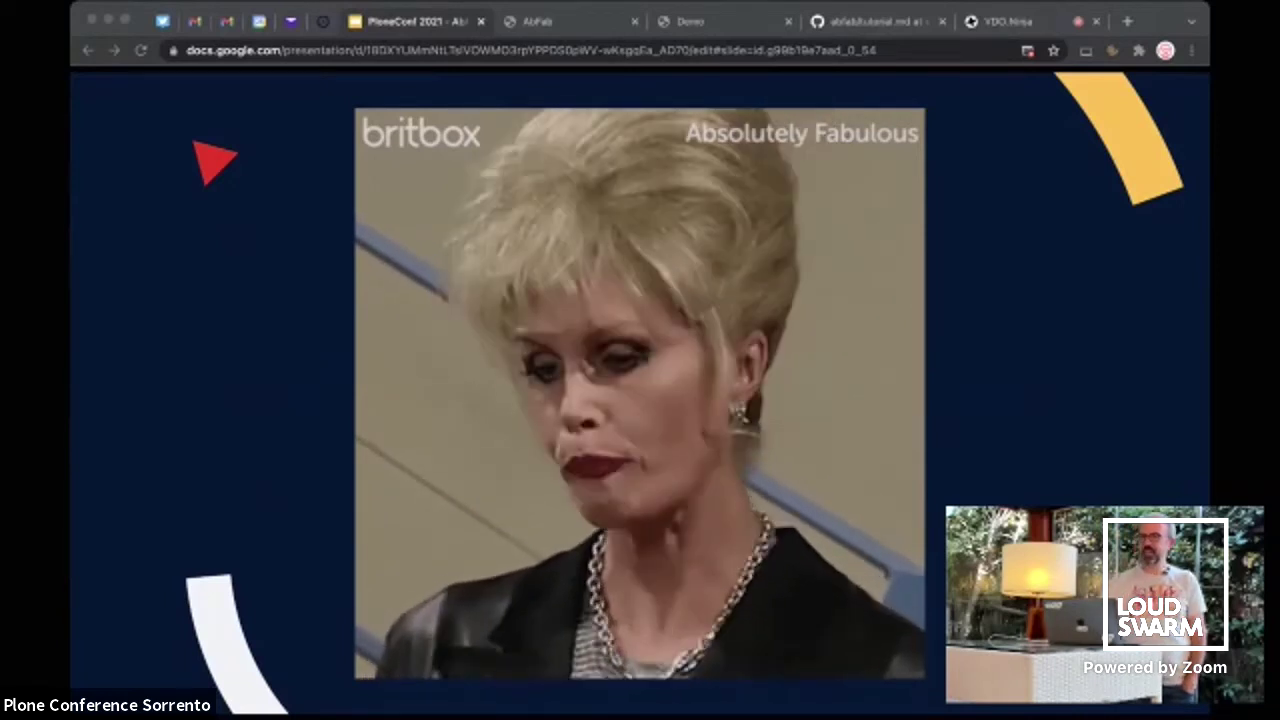
Advance to 'The Svelte way' slide showing <h1>Hello world!</h1>
key(Right)
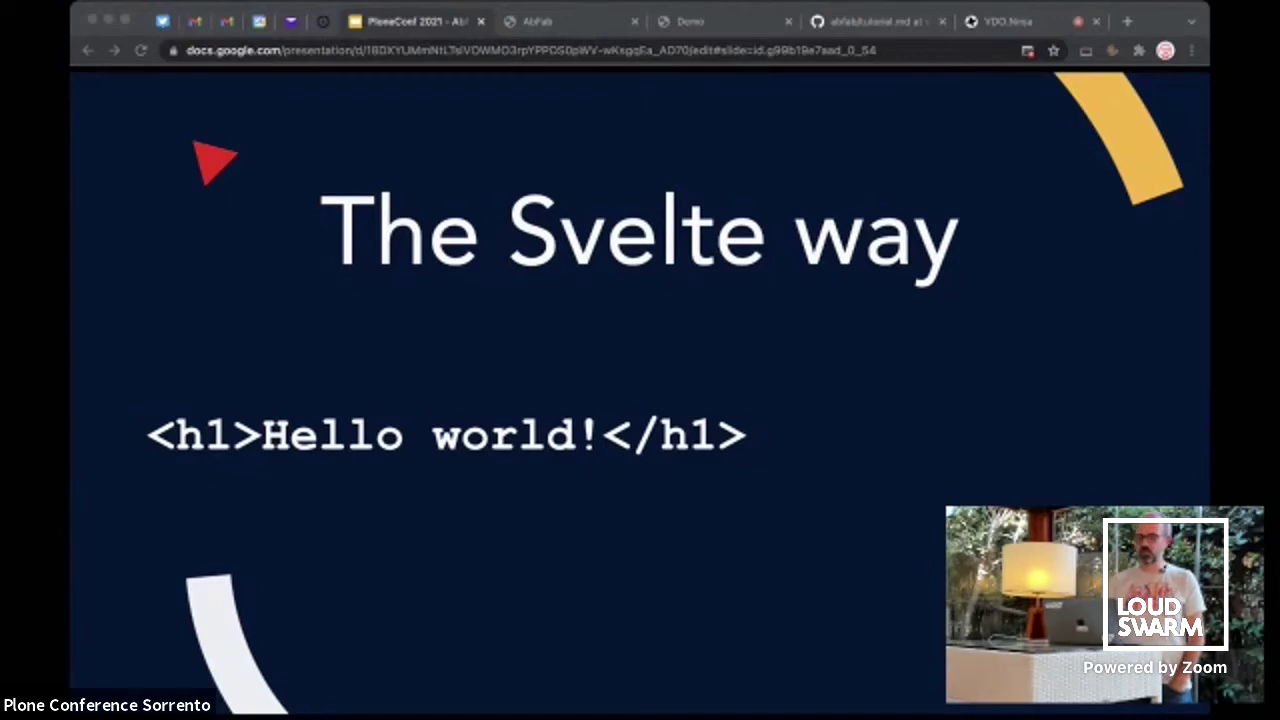
Advance to the code slide with <h1 class="header"> and a .header color: pink style block
key(Right)
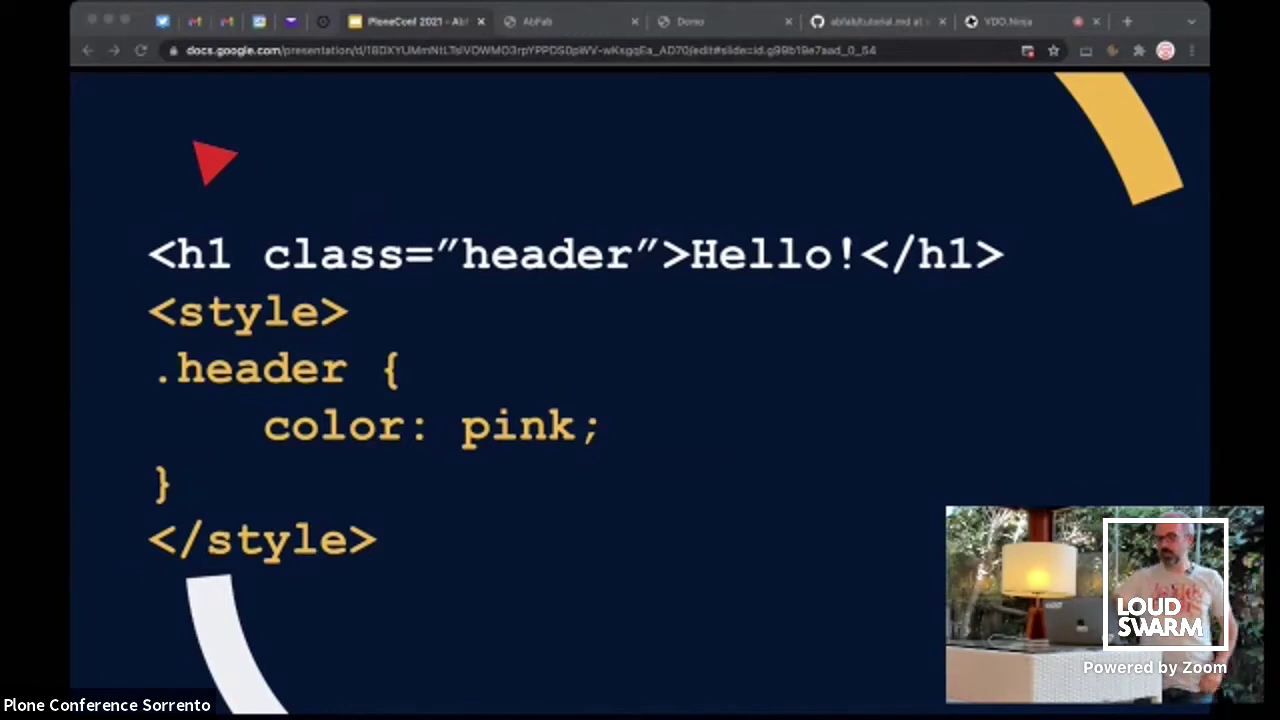
key(Right)
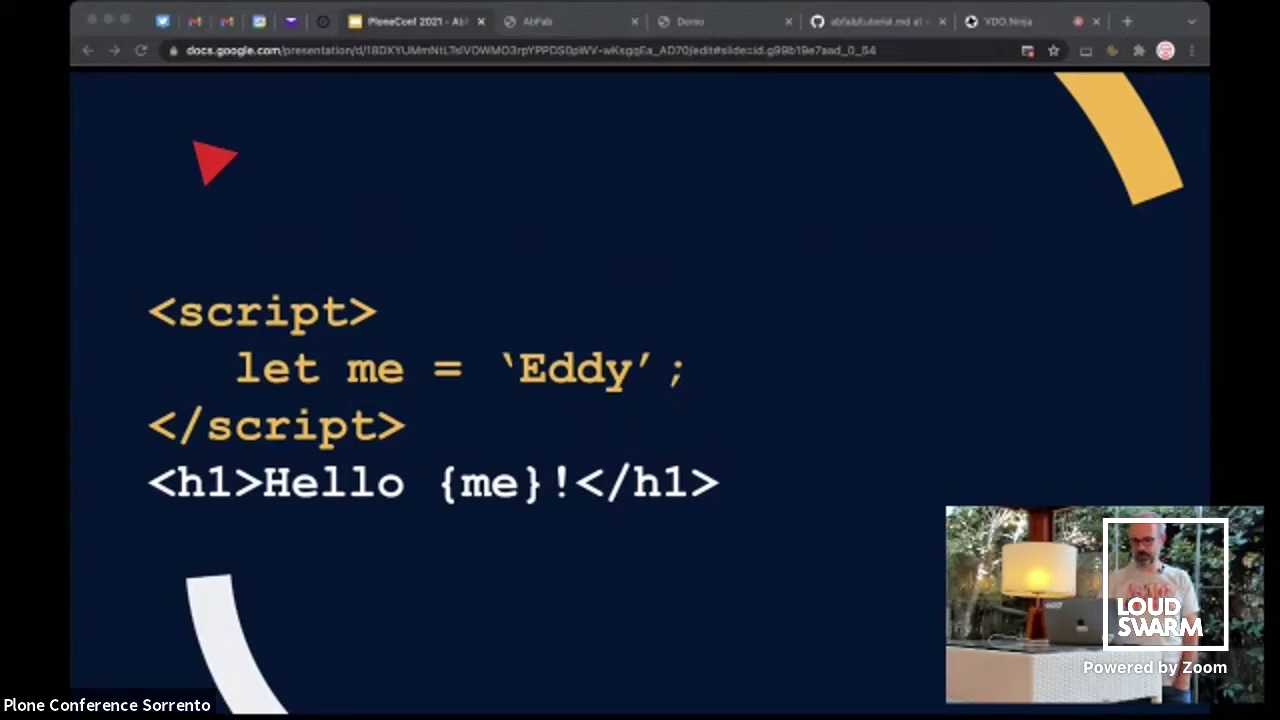
Advance past the hello.svelte import slide to the '$: doubled = count * 2' code slide
key(Right)
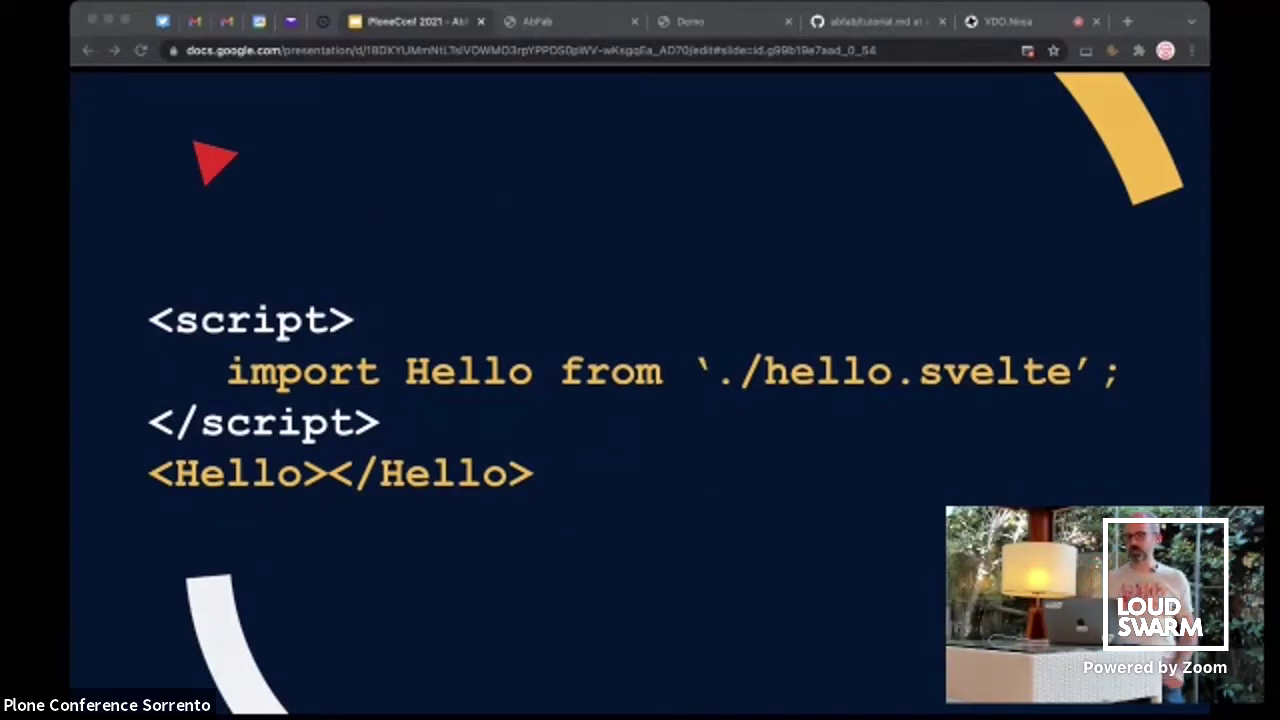
key(Right)
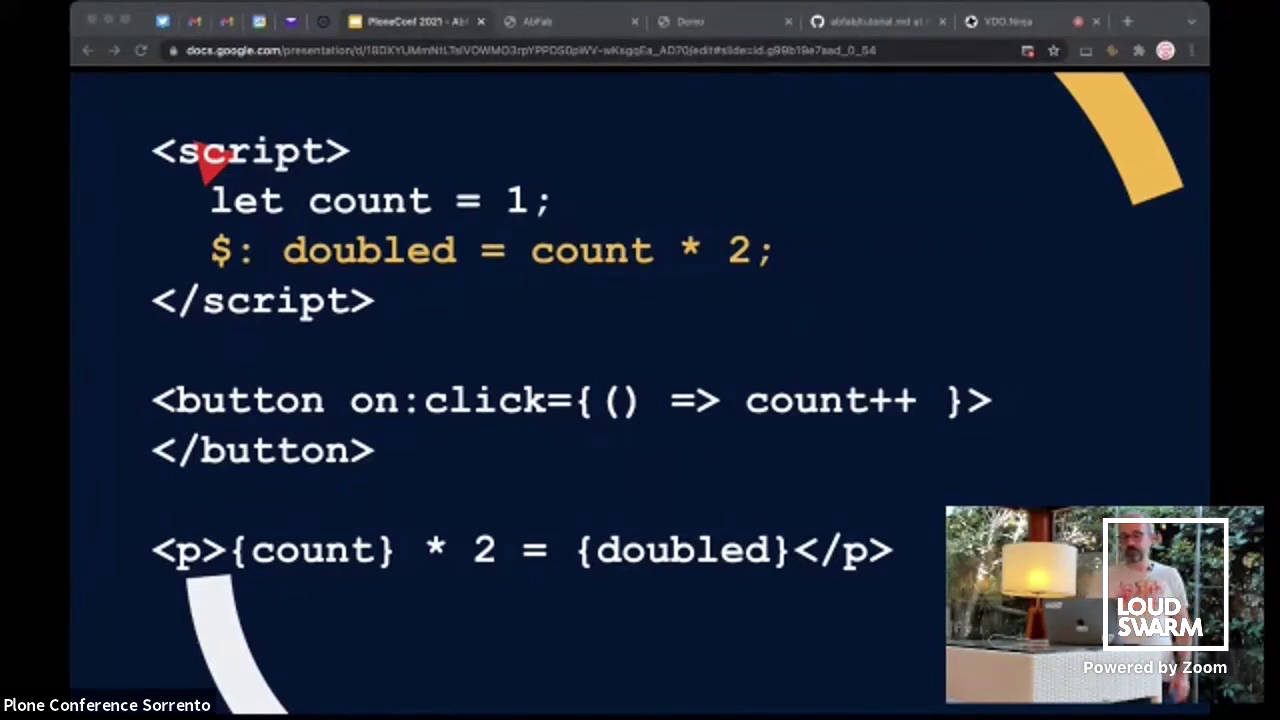
key(Right)
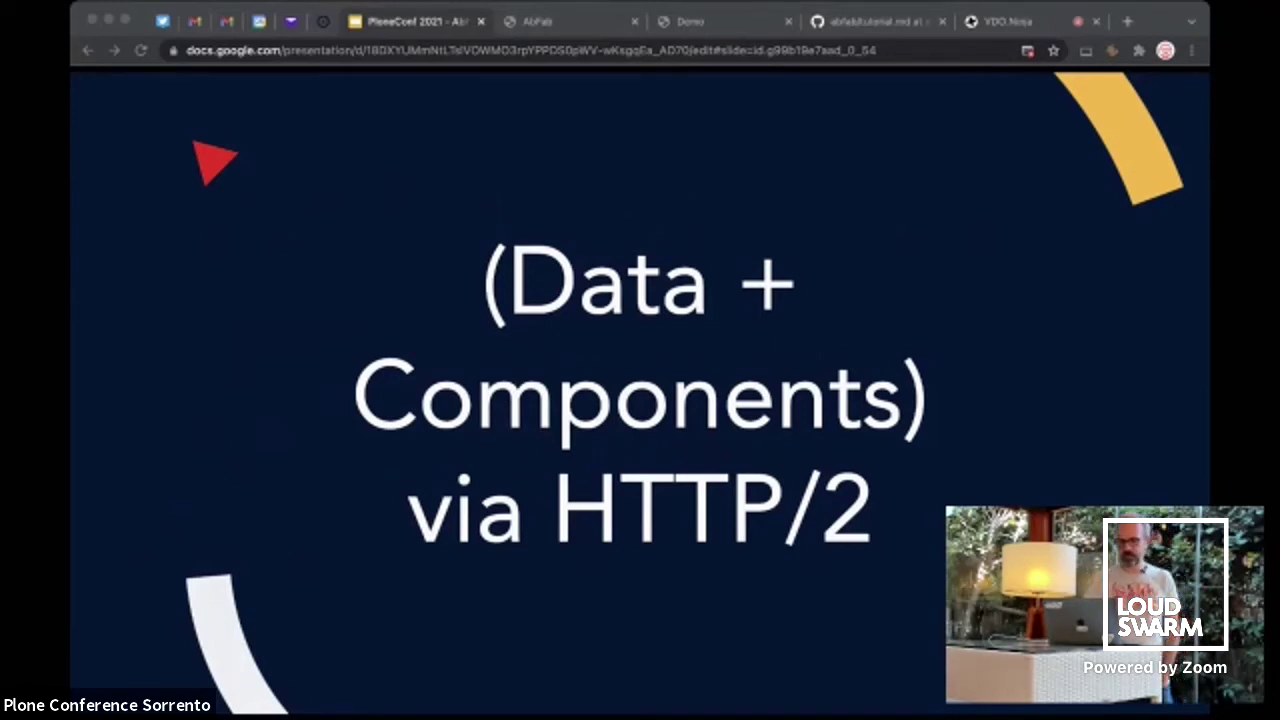
Advance from '(Data + Components) via HTTP/2' to the 'Guillotina at its finest' section slide
key(Right)
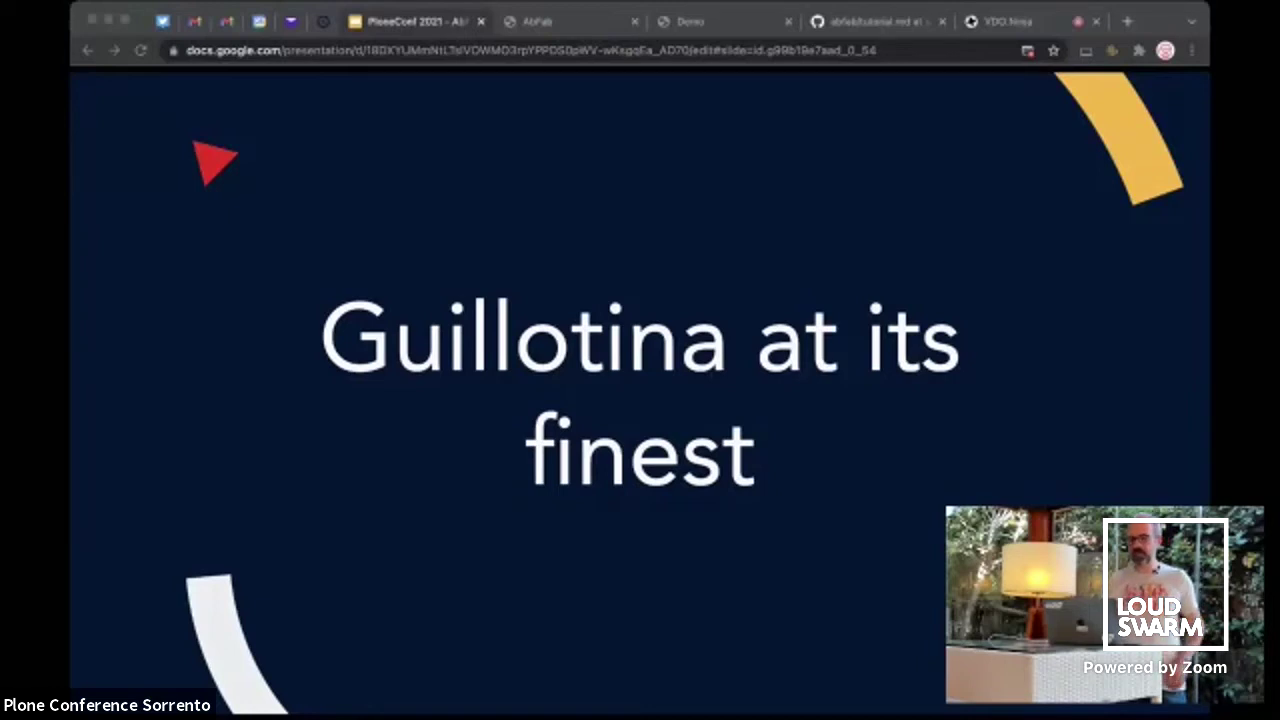
Advance to the dark 'Low deployment' section slide
key(Right)
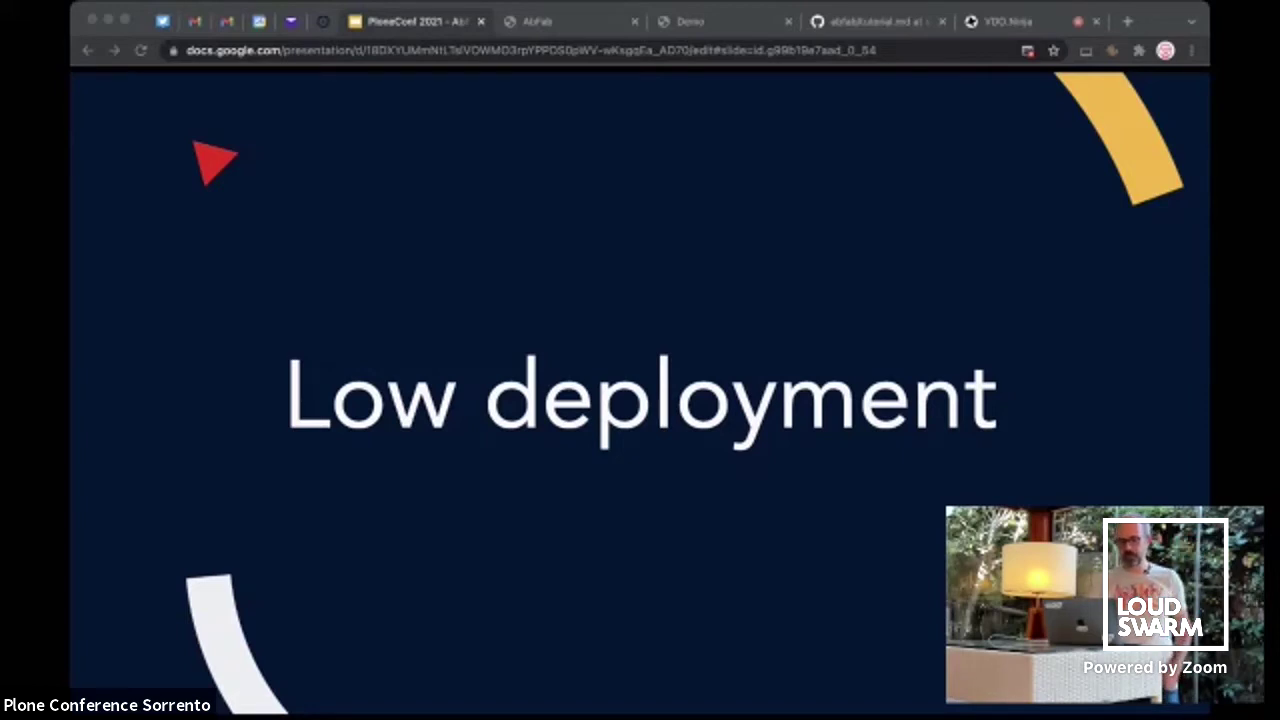
Advance to the dark 'Low build' section title slide
key(Right)
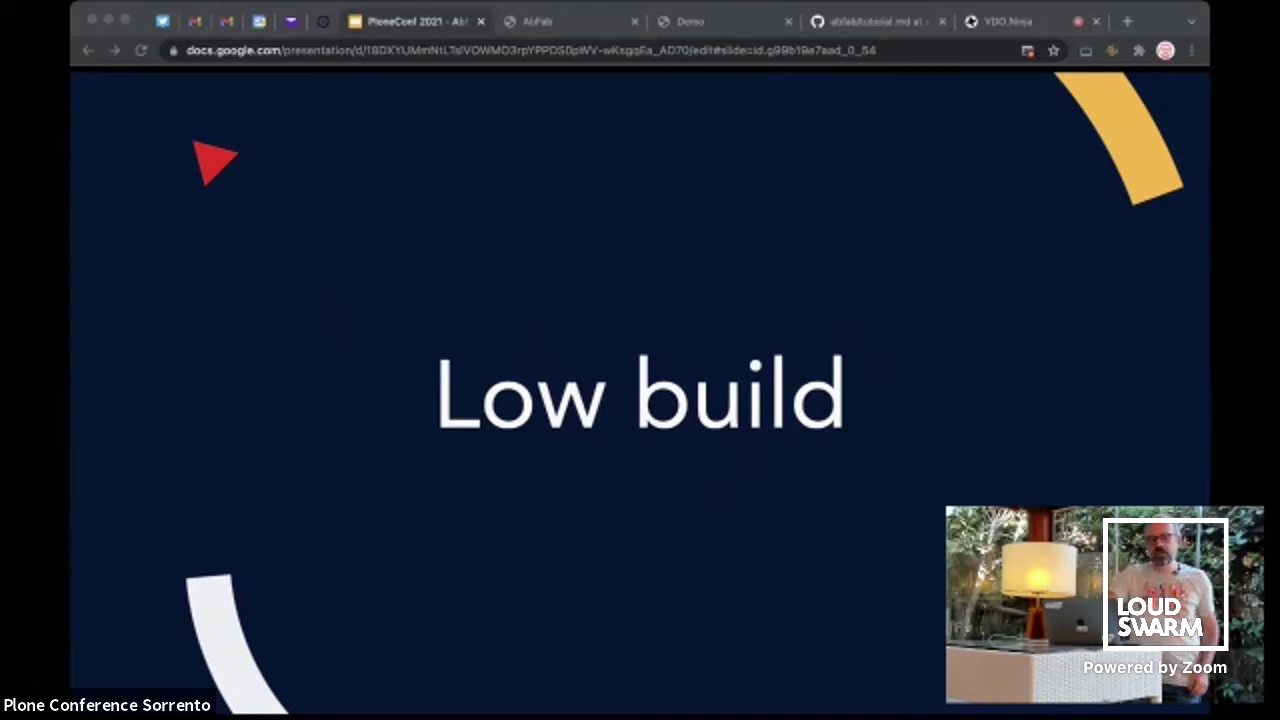
Advance through the 'Through The Web' slide with its 'It's forbidden.' clip to the demo video slide
key(Right)
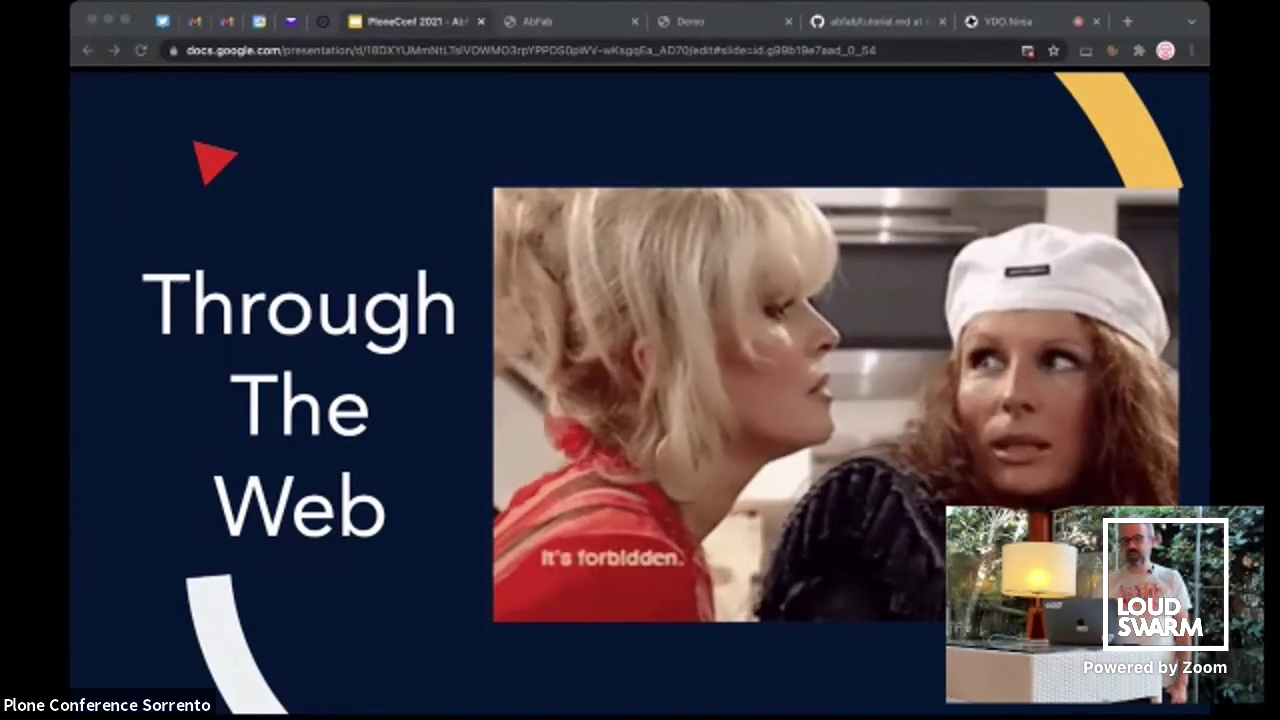
key(Right)
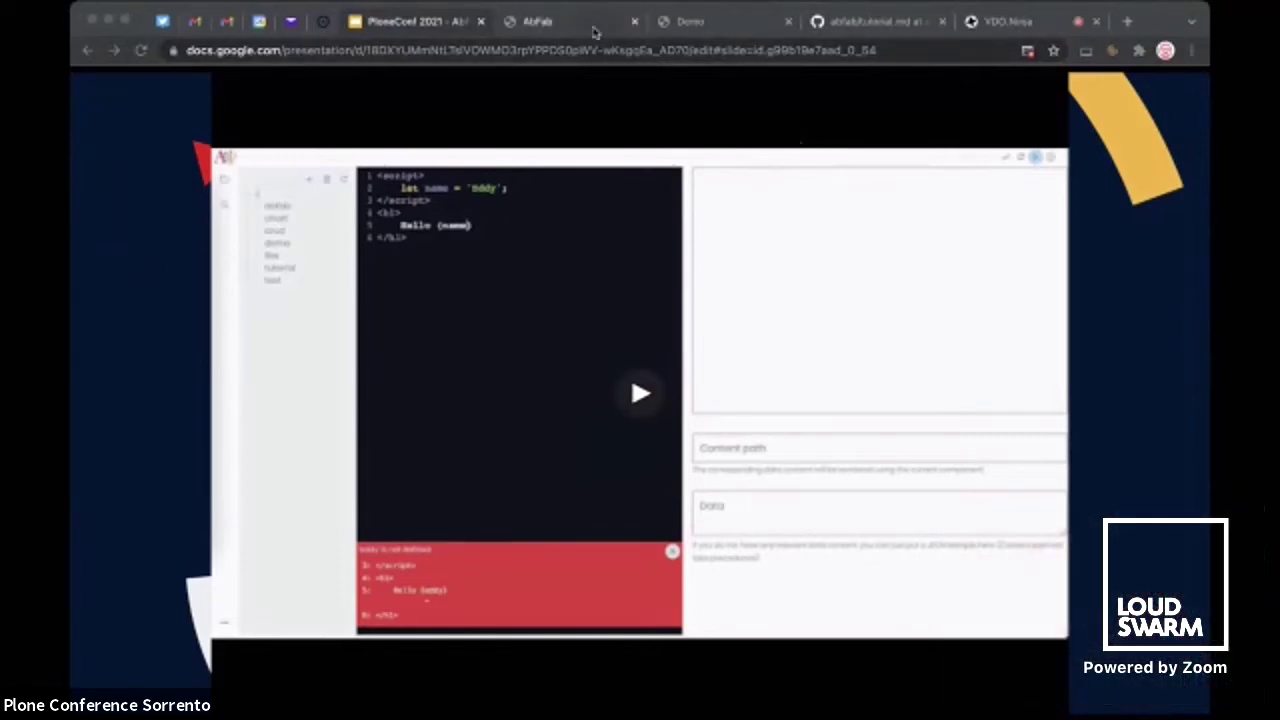
Switch to the AbFab demo site and log in with the prefilled username and password
click(576, 22)
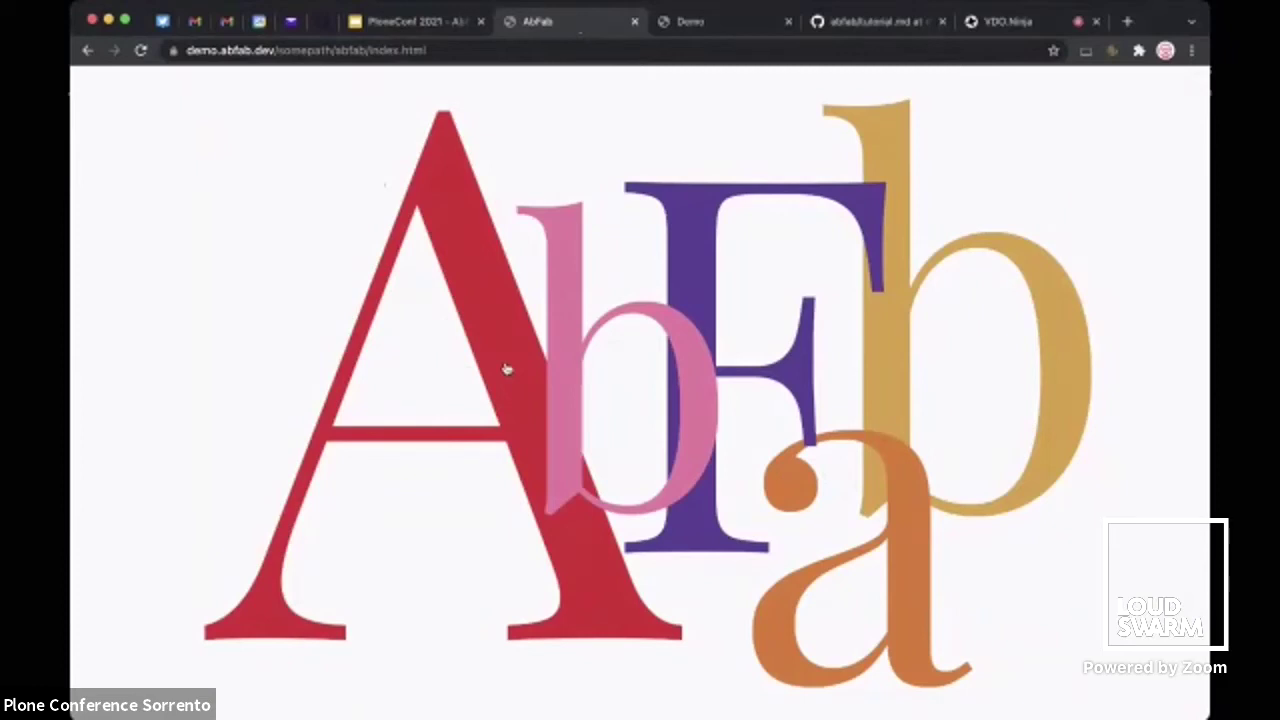
click(505, 368)
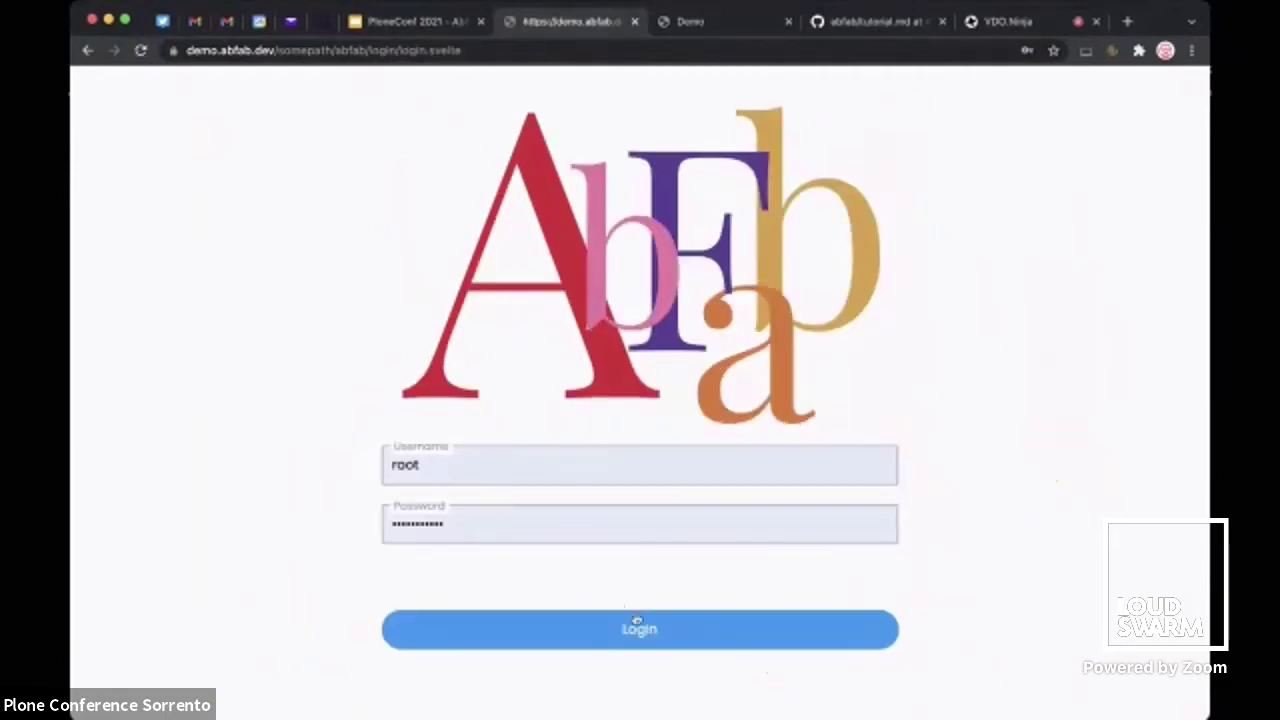
click(640, 630)
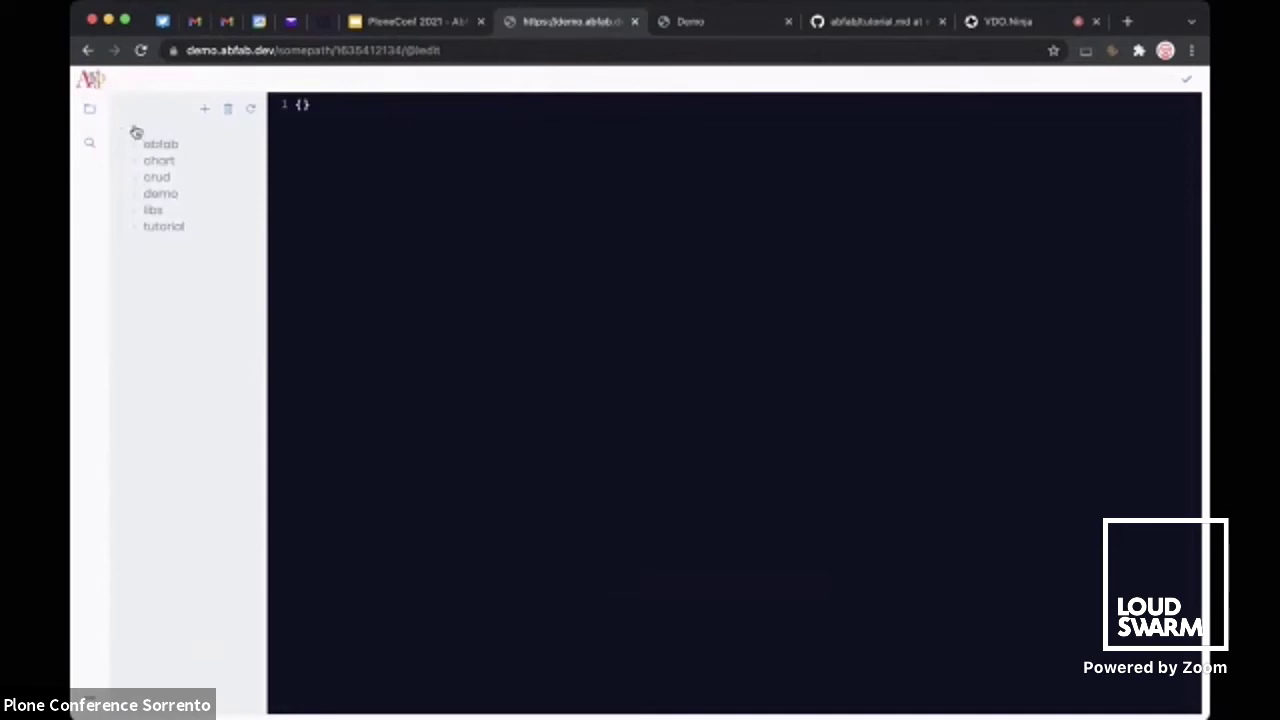
Create a new directory named 'test' in the file tree
click(206, 112)
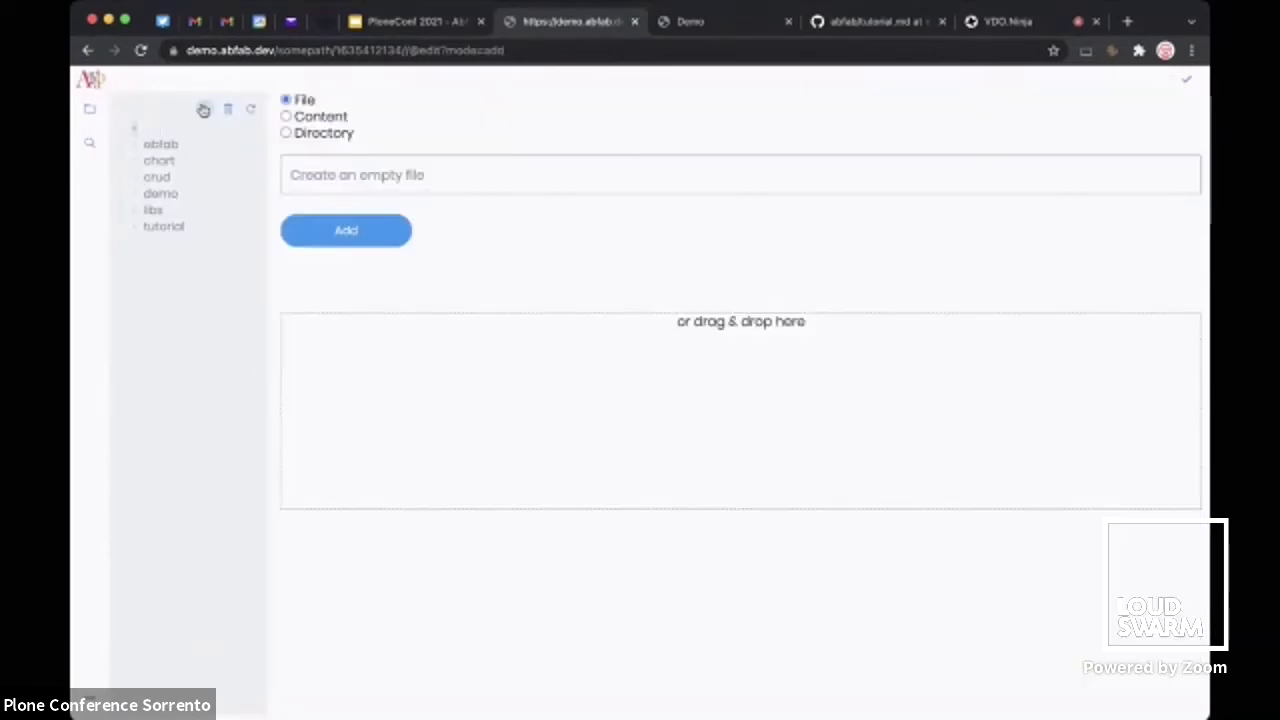
click(319, 135)
click(330, 171)
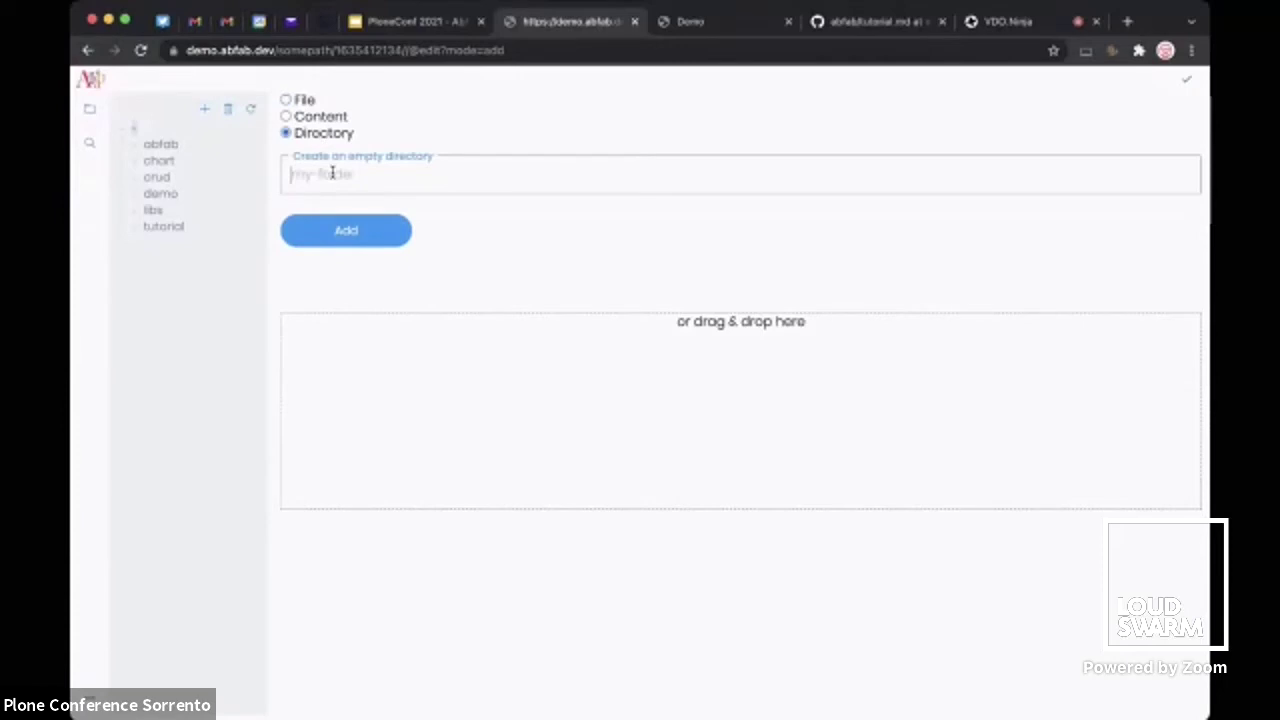
text(test)
click(358, 244)
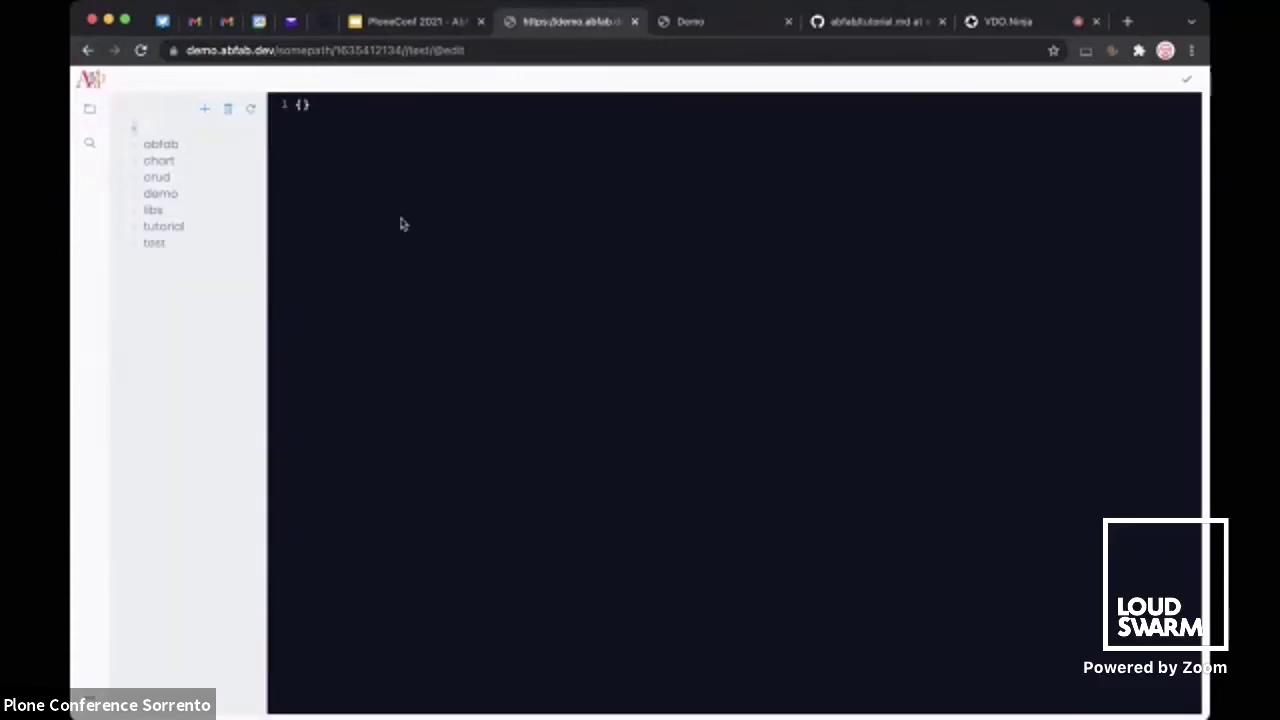
Add an empty file named 'hello.svelte' inside the test folder
click(205, 110)
click(331, 181)
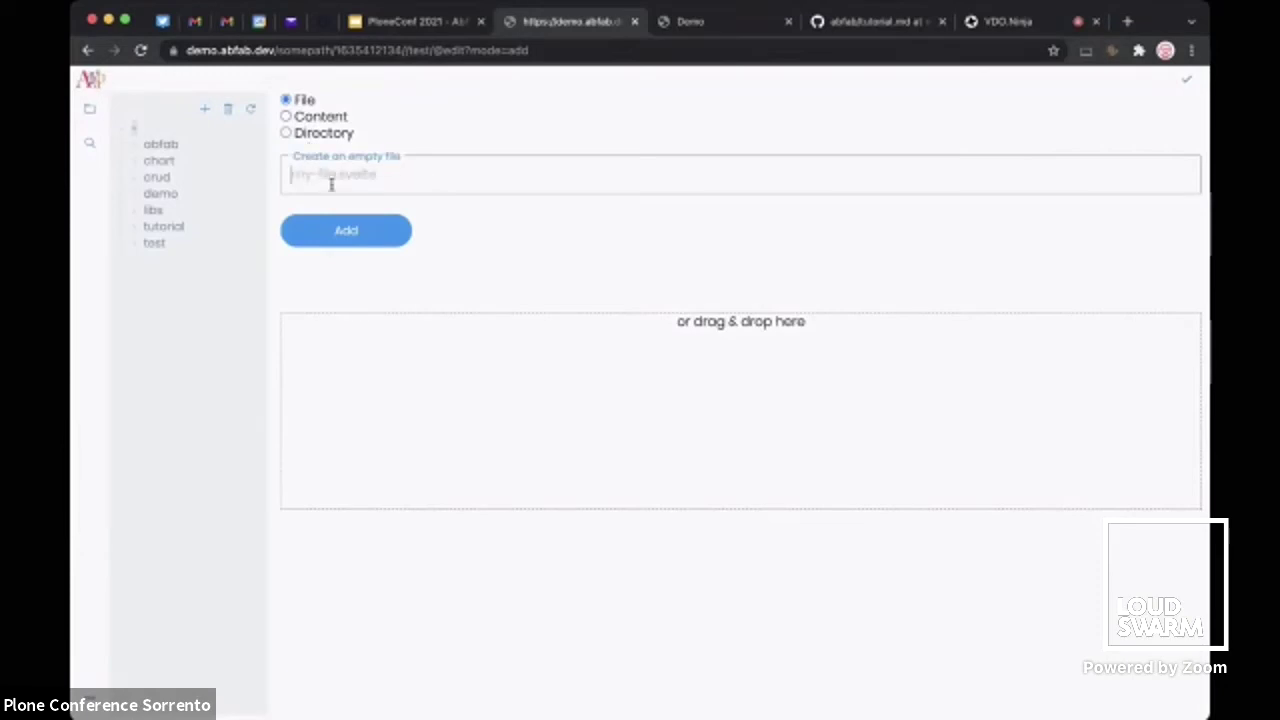
text(hello.svelte)
click(347, 230)
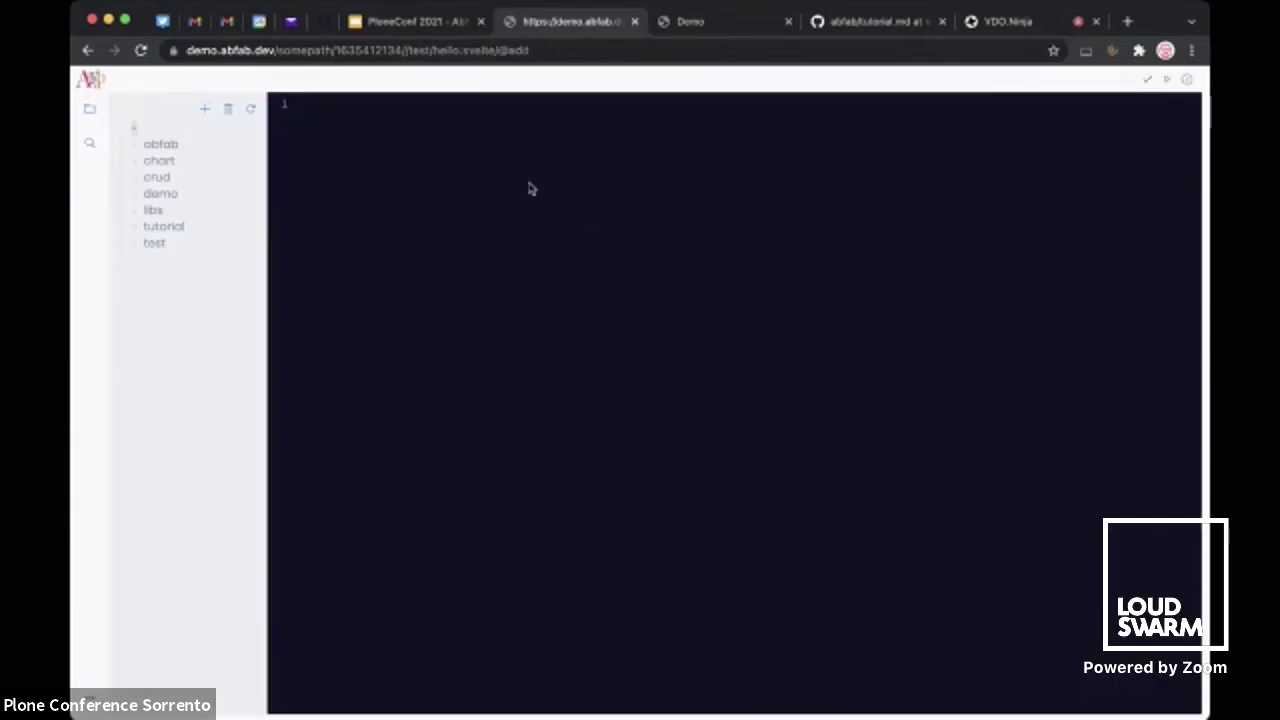
Write an <h1> heading containing 'Hello' and show the live preview
text(<h1>)
key(Return)
text(Hello)
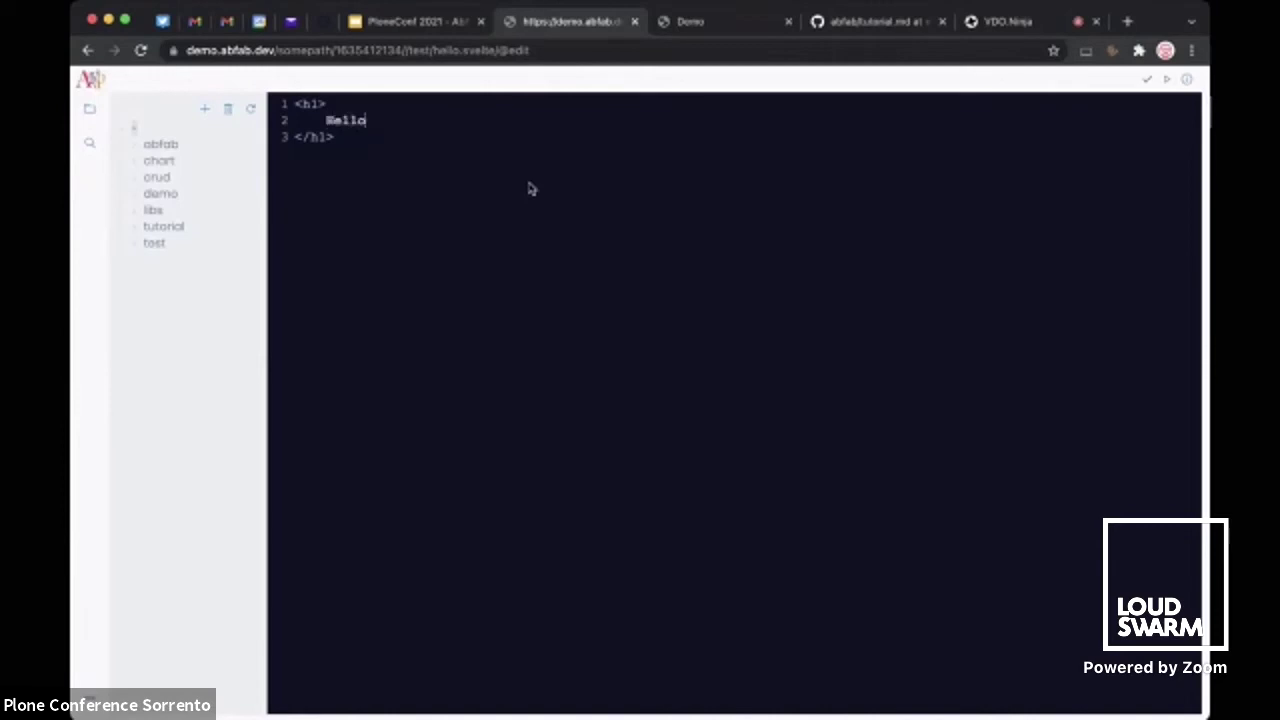
click(1166, 82)
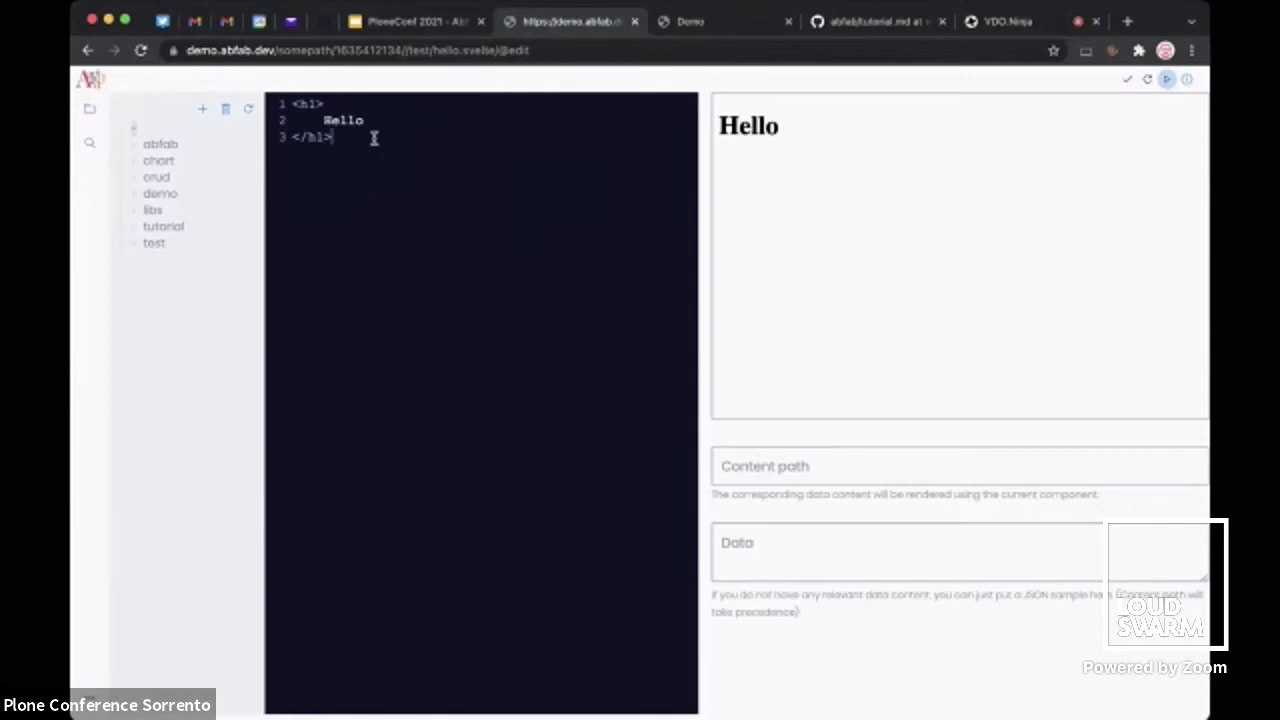
Add a <script> block above the heading declaring let me with a name string
key(super+Up)
key(Return)
key(Up)
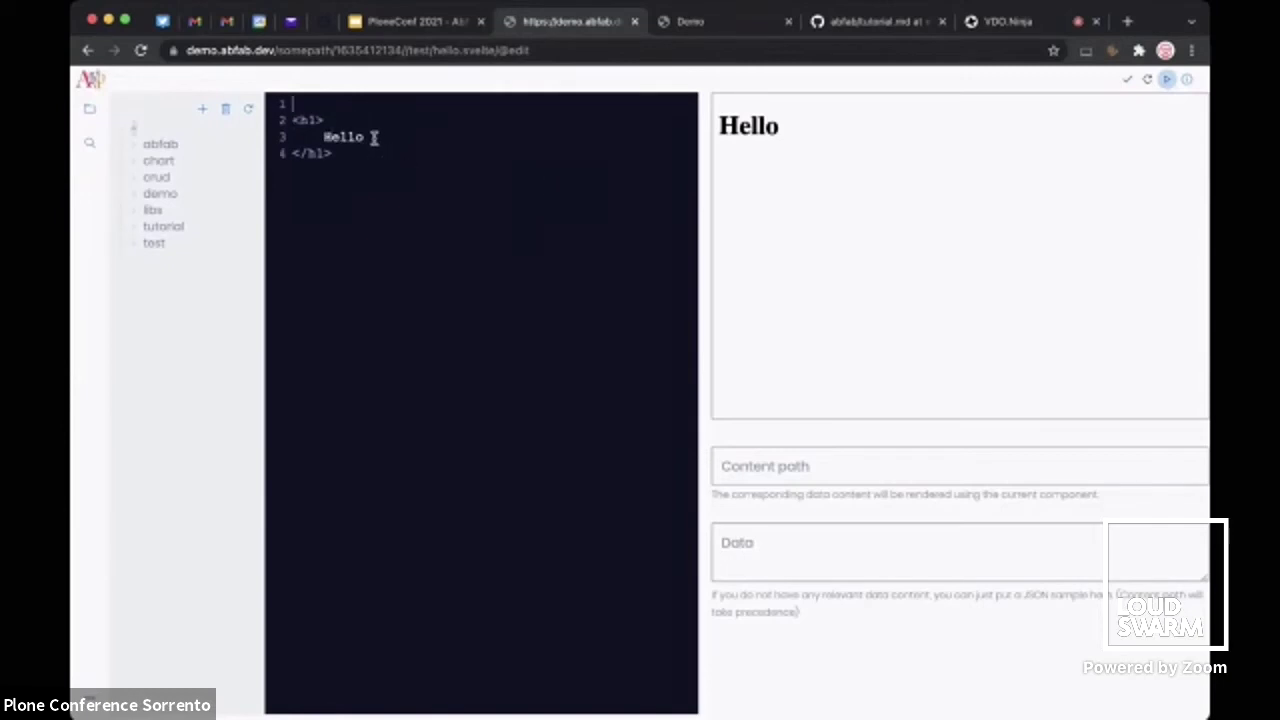
text(<scrip>)
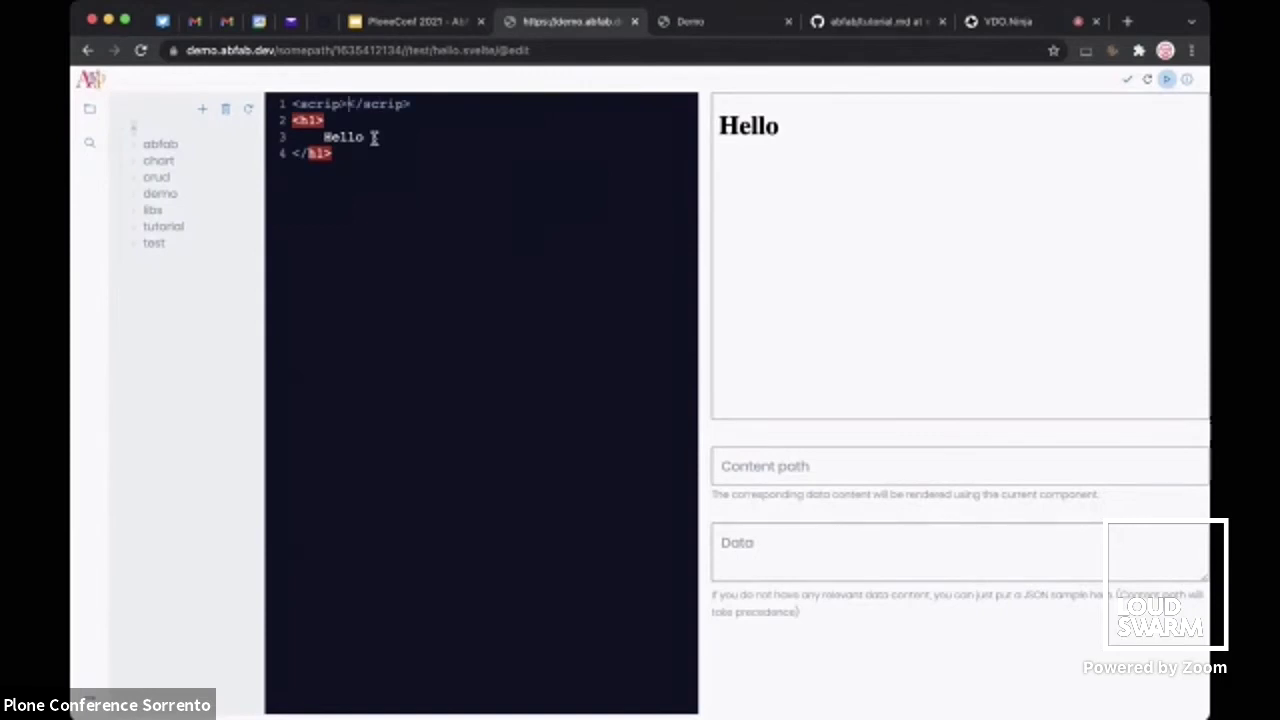
key(BackSpace)
text(t)
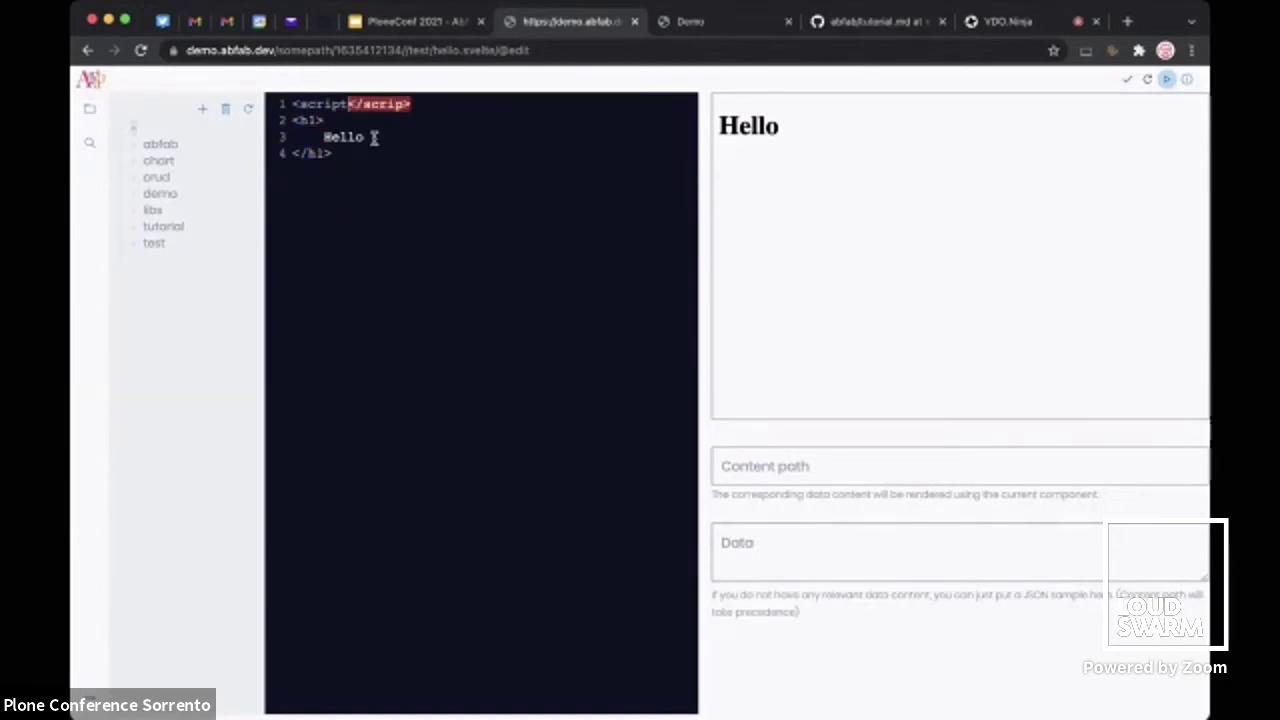
text(></script>)
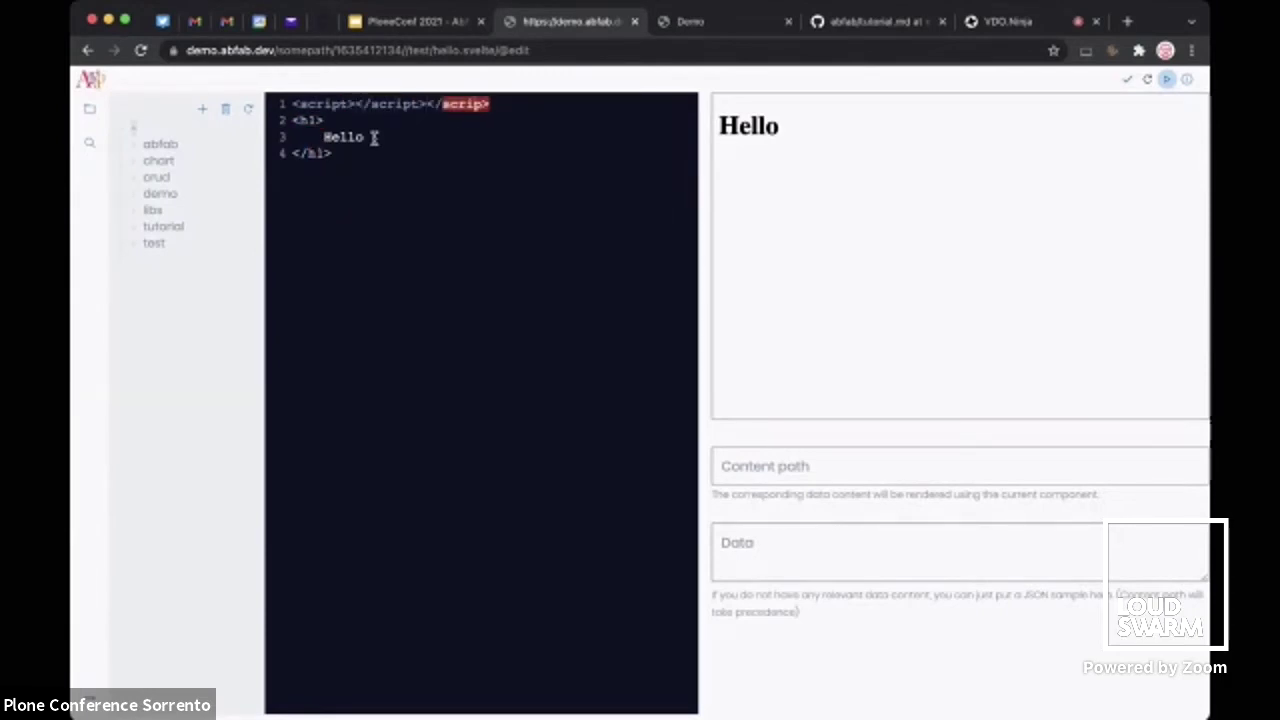
key(BackSpace)
key(BackSpace)
key(BackSpace)
key(BackSpace)
key(BackSpace)
key(BackSpace)
key(BackSpace)
key(BackSpace)
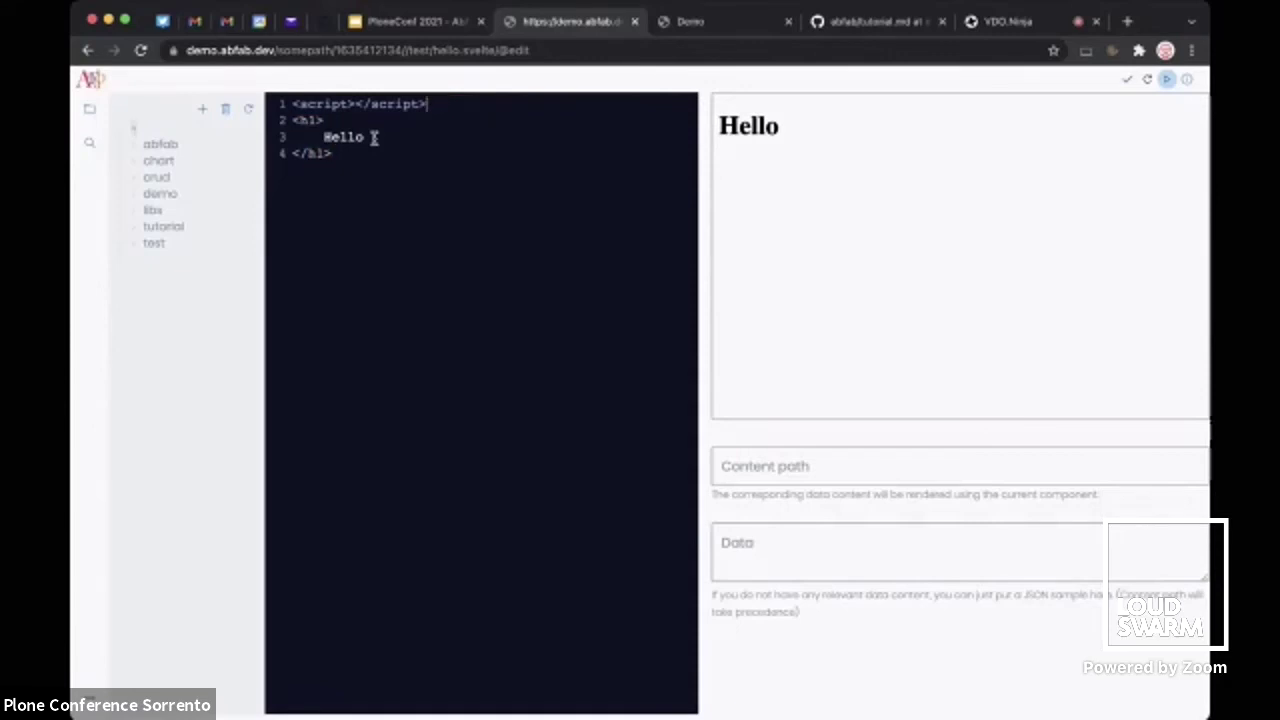
key(Left)
key(Left)
key(Return)
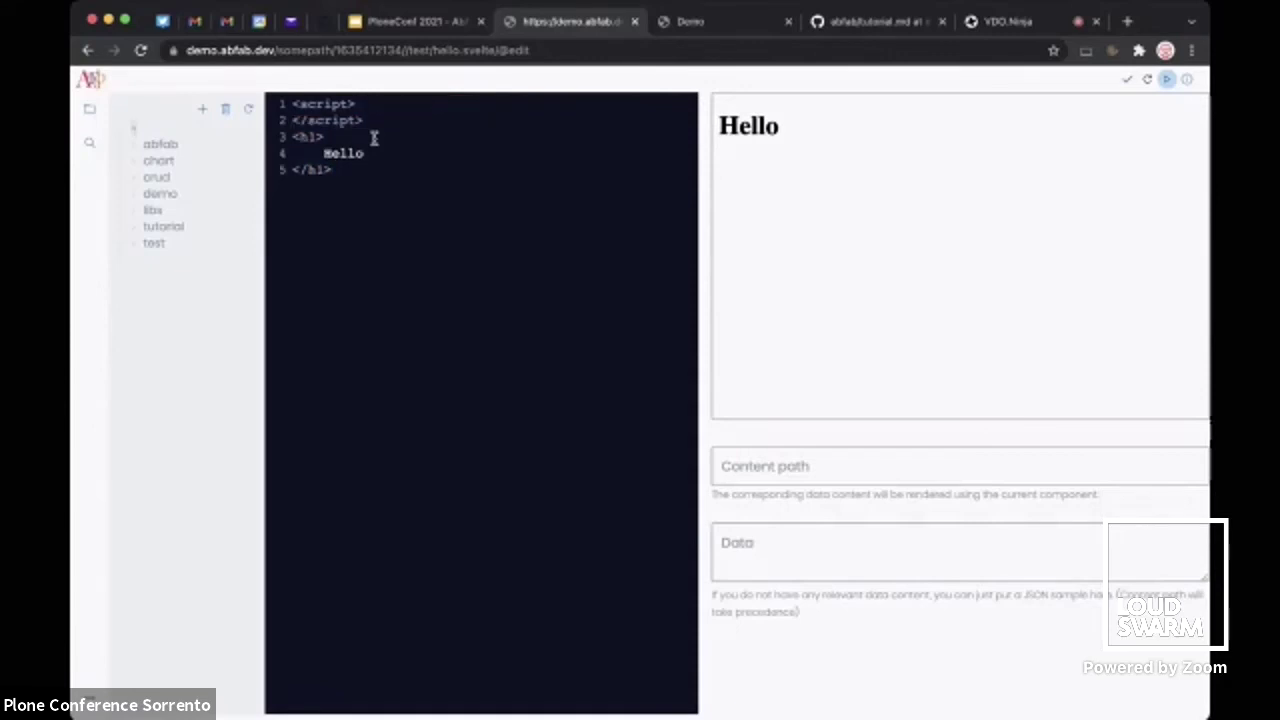
key(Return)
text(let)
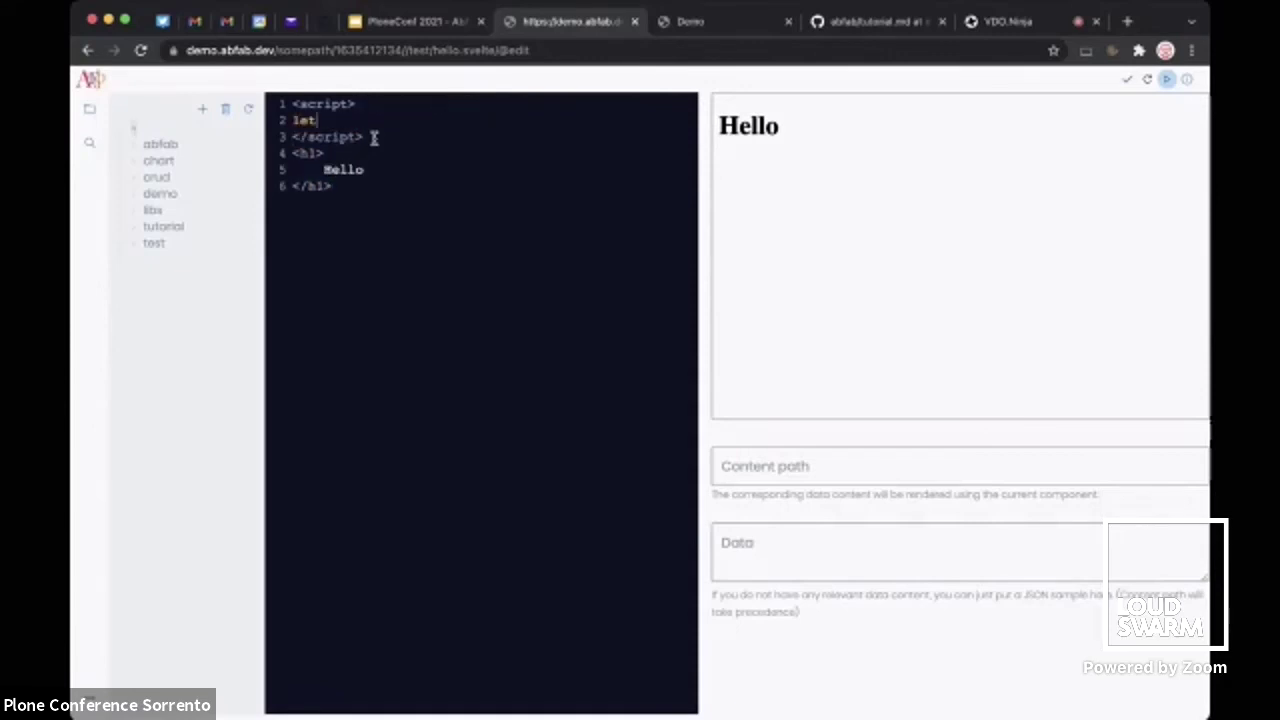
text( me = 'Eddy';)
Change the heading to 'Hello {me}' so it shows the variable's value
click(372, 168)
text({you)
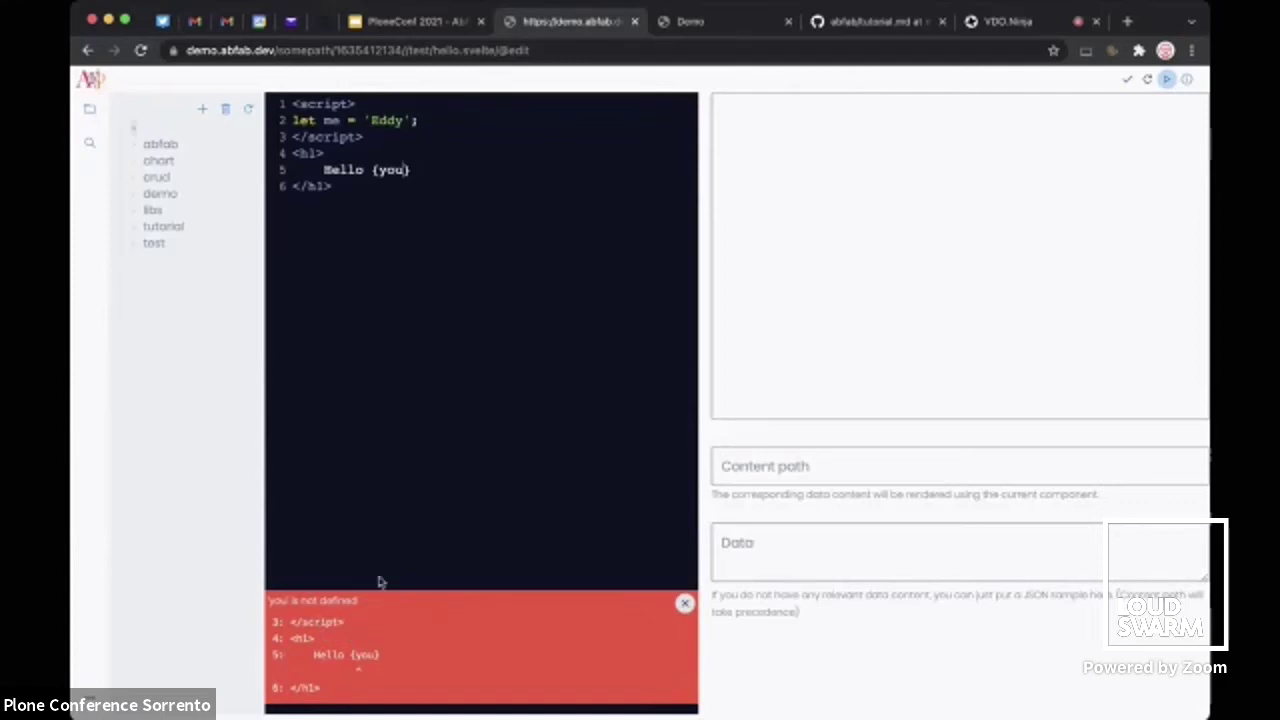
double_click(392, 172)
text(me)
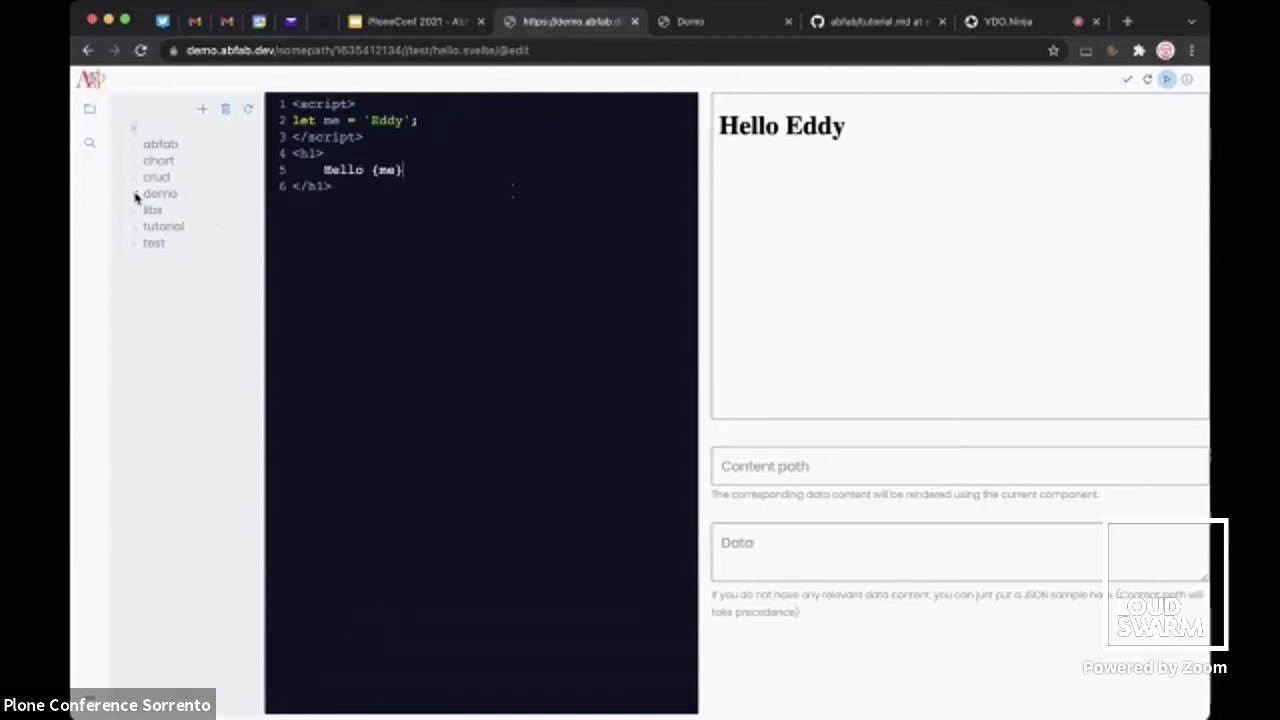
Open demo/circles.svelte and remove the stray indent before the closing svg tag
click(135, 196)
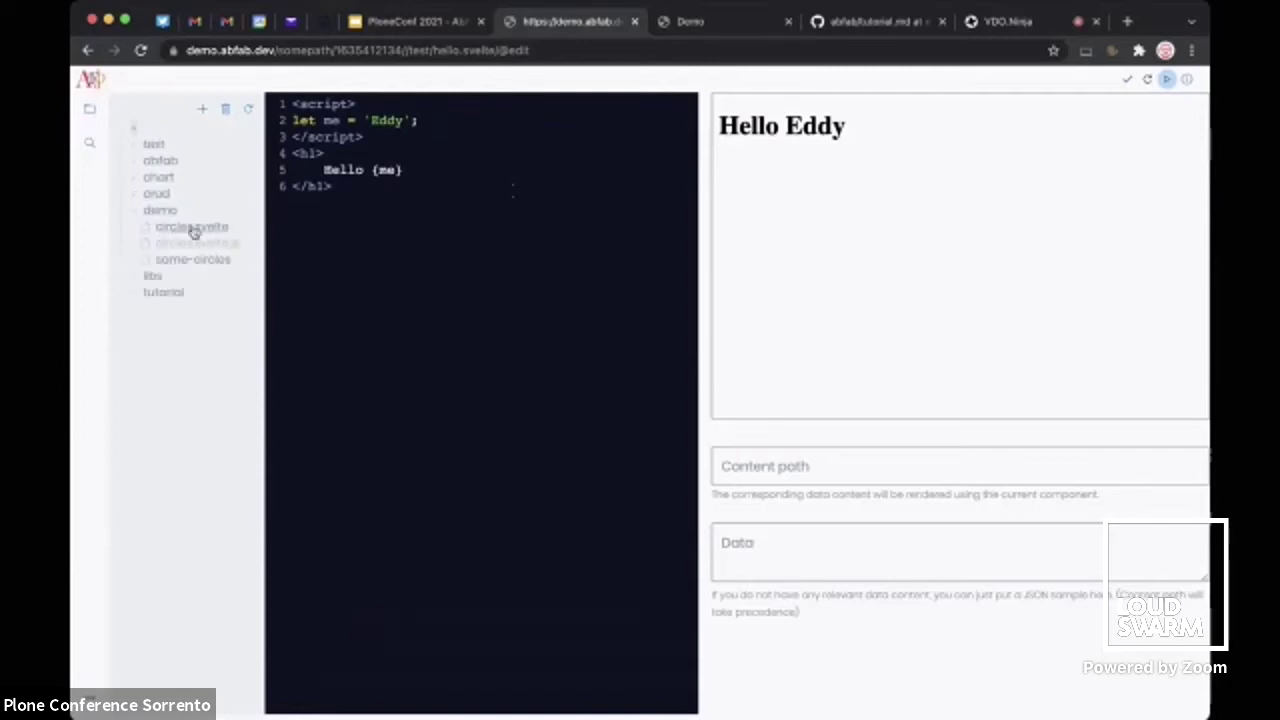
click(193, 229)
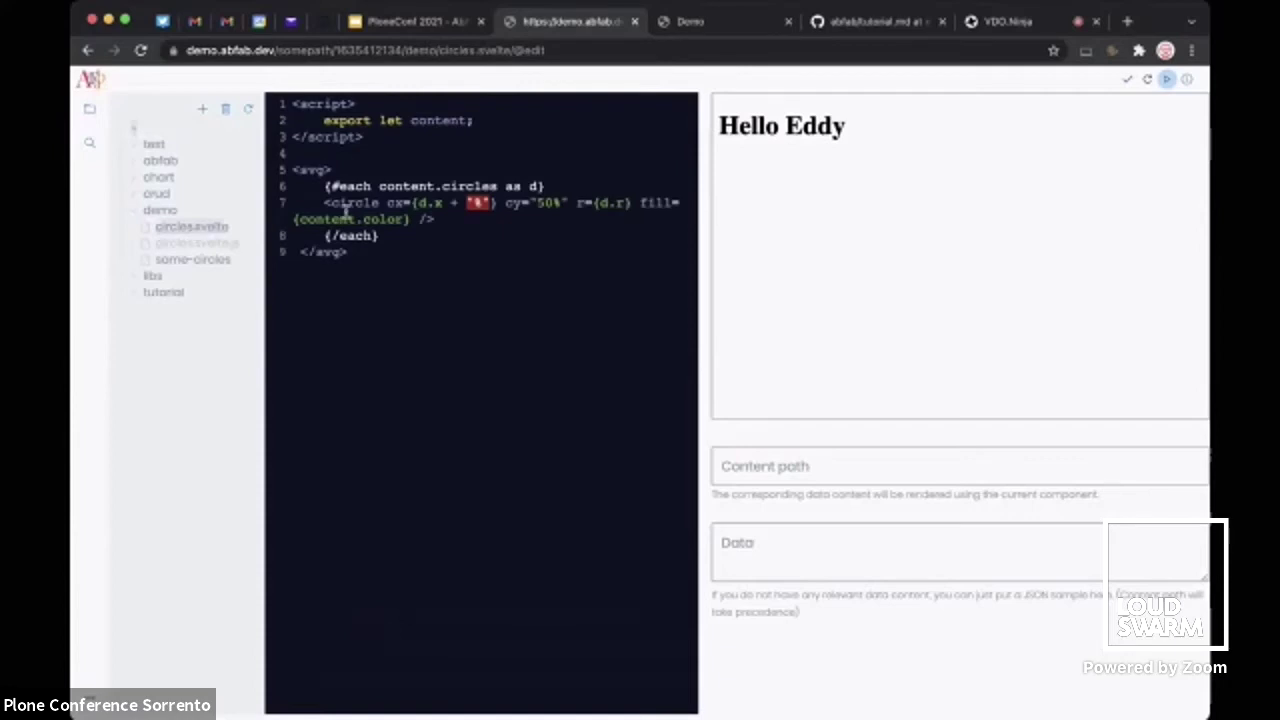
click(302, 252)
key(BackSpace)
Highlight #each, circles and color in the code, then open the some-circles data file
drag(328, 186, 365, 189)
click(365, 189)
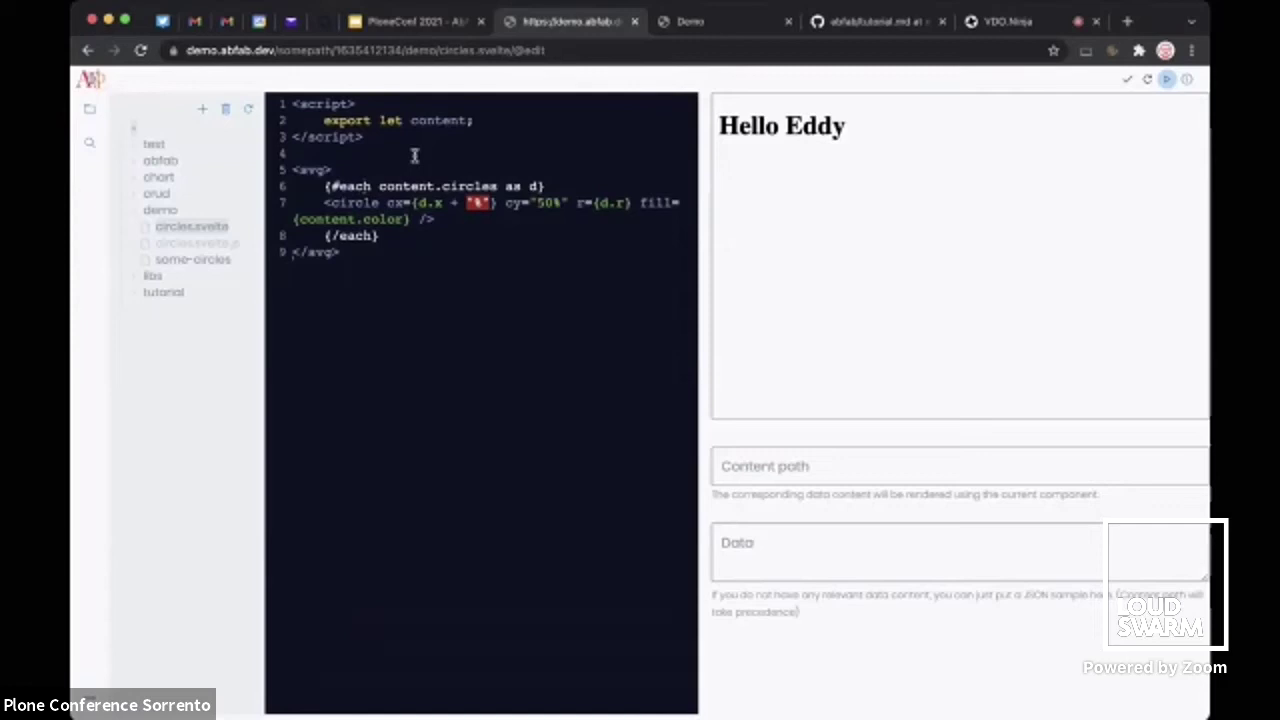
double_click(467, 186)
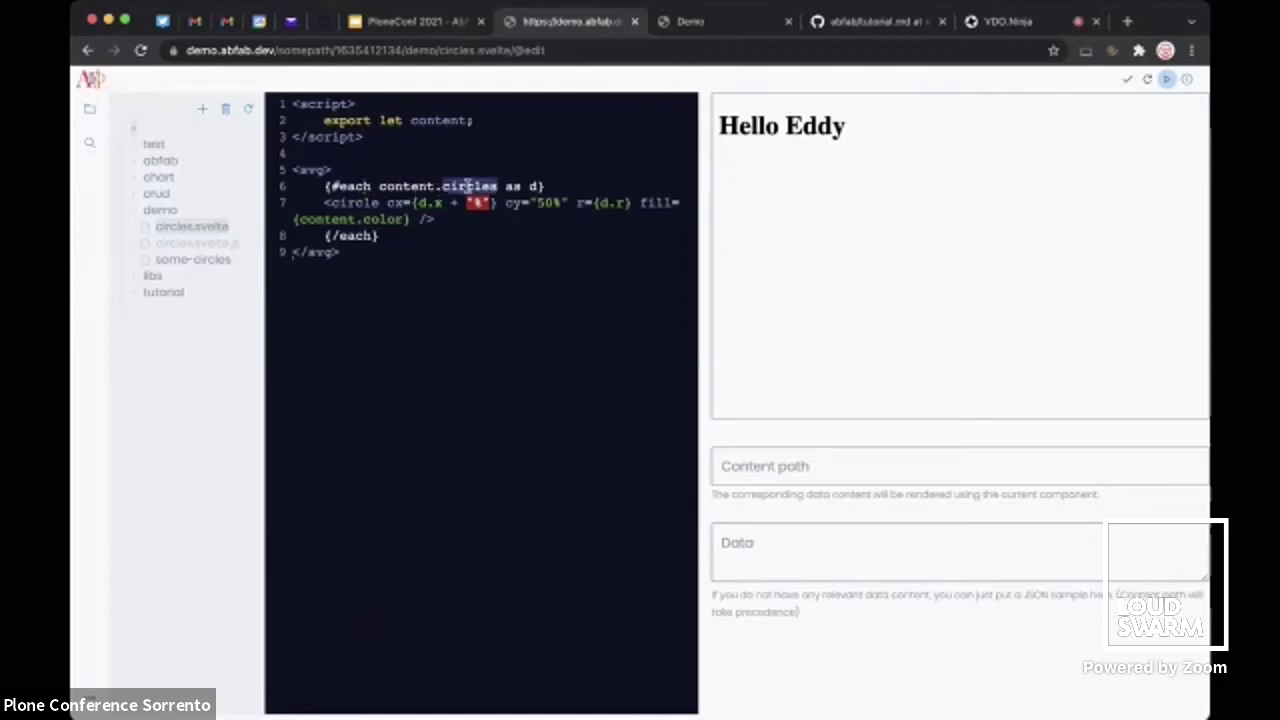
double_click(383, 219)
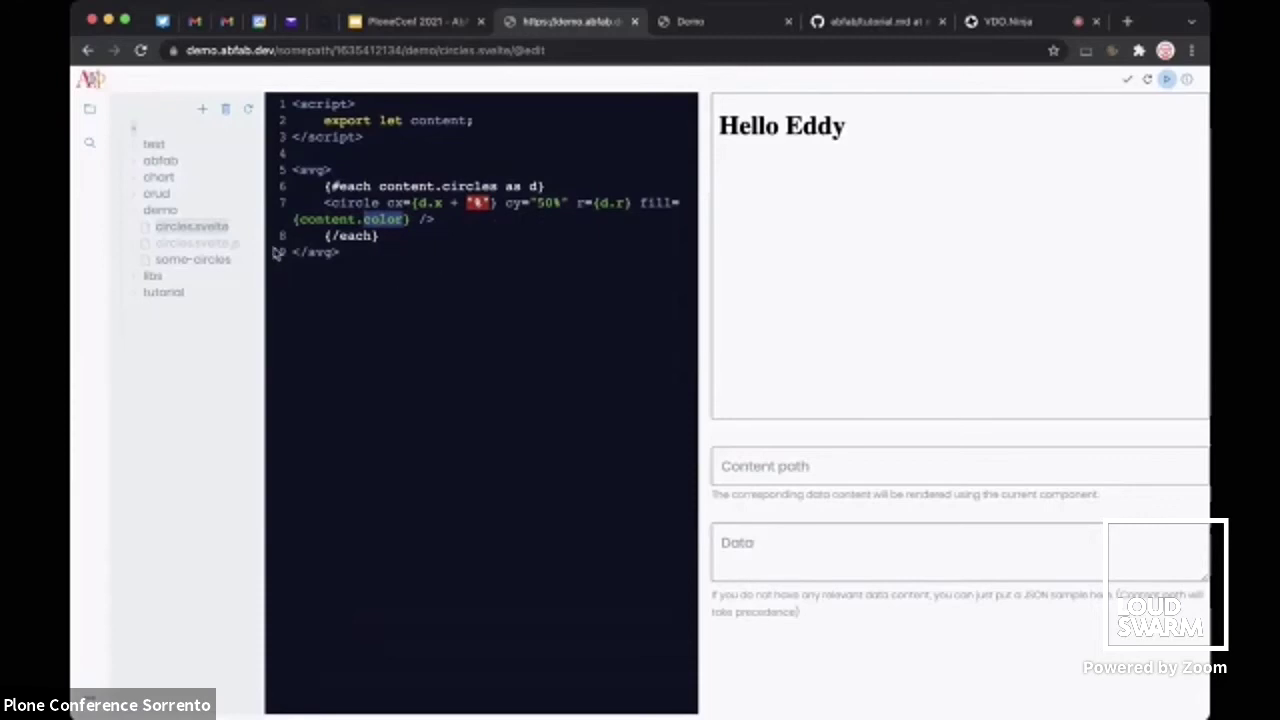
click(180, 259)
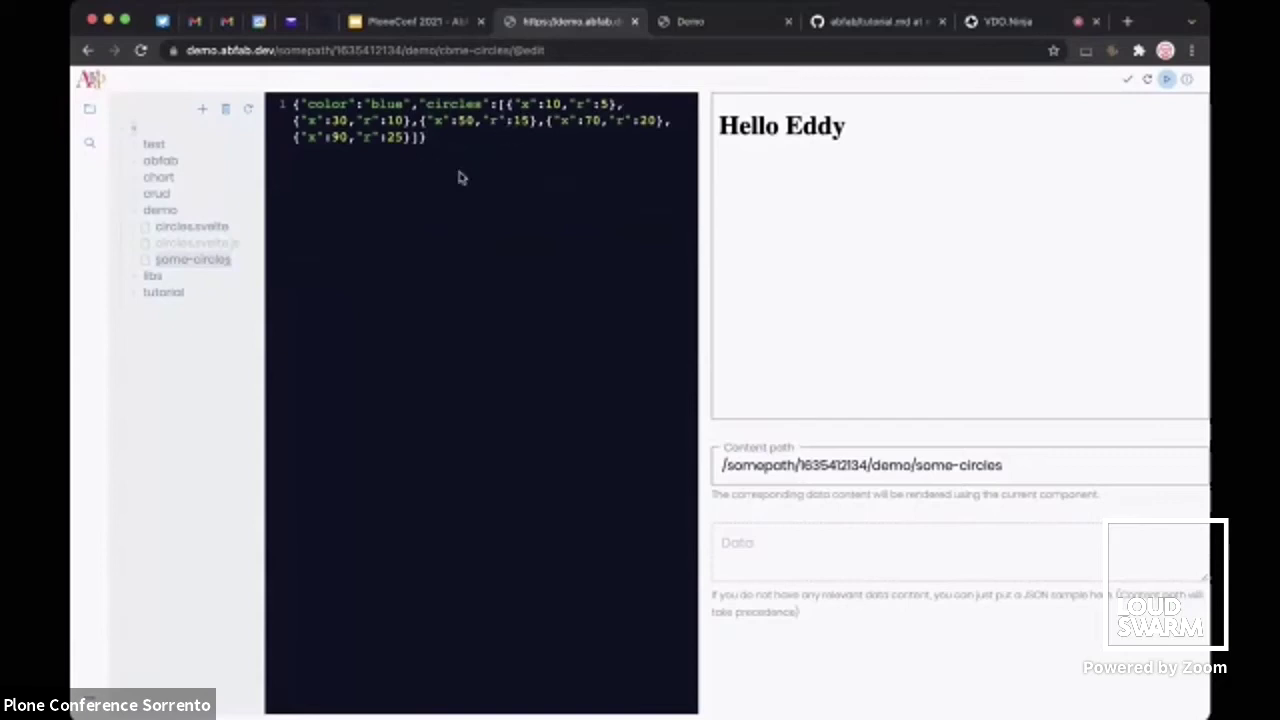
Reopen the demo folder's some-circles data with the live preview of its circles shown
click(172, 212)
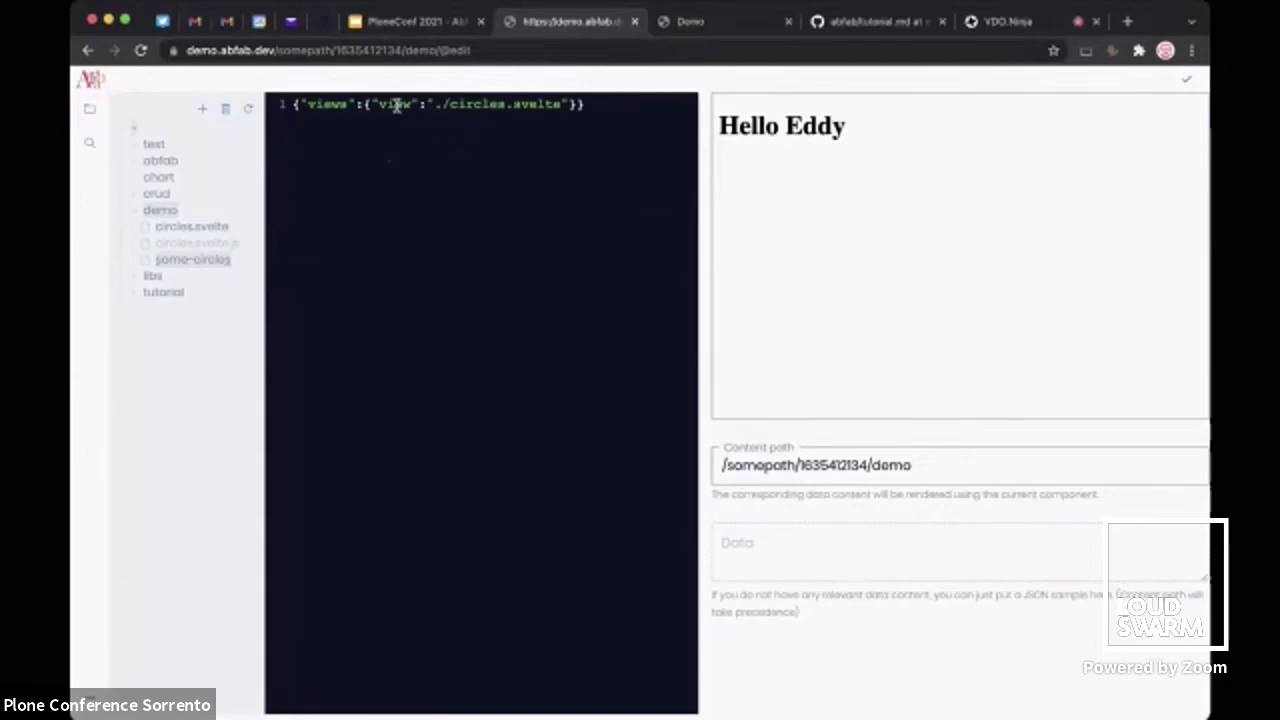
click(199, 260)
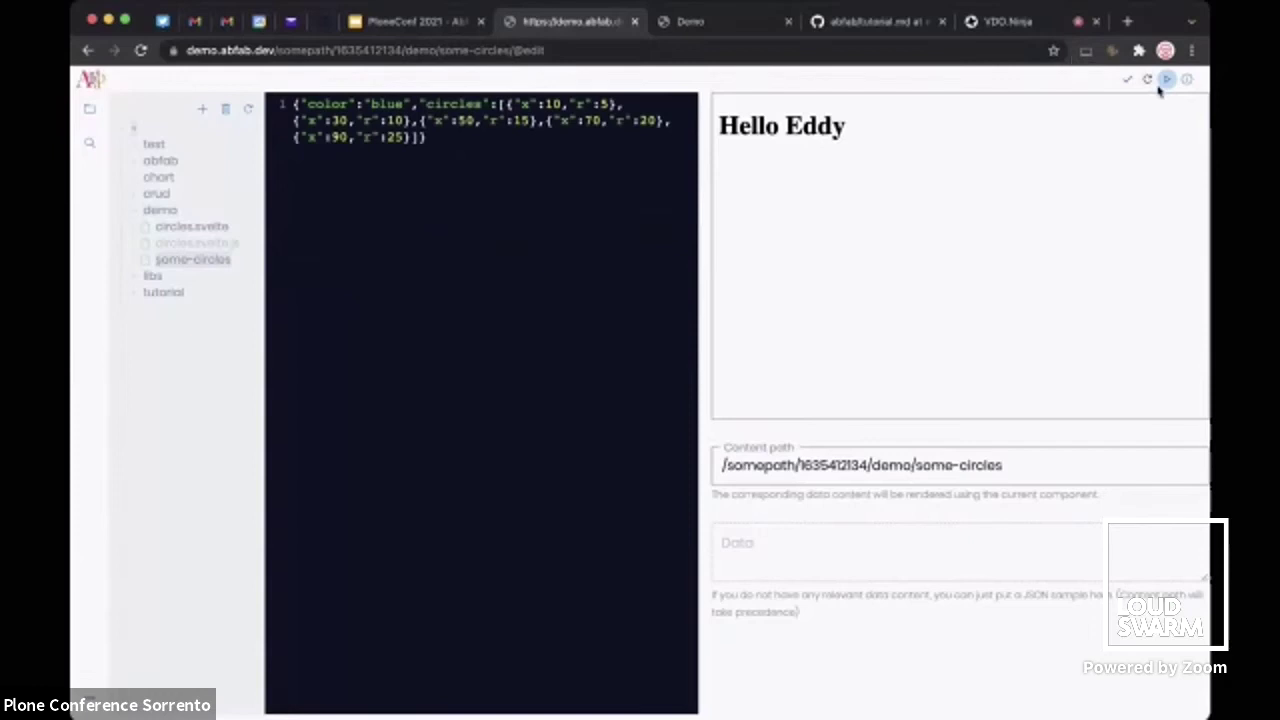
click(1166, 82)
click(1166, 82)
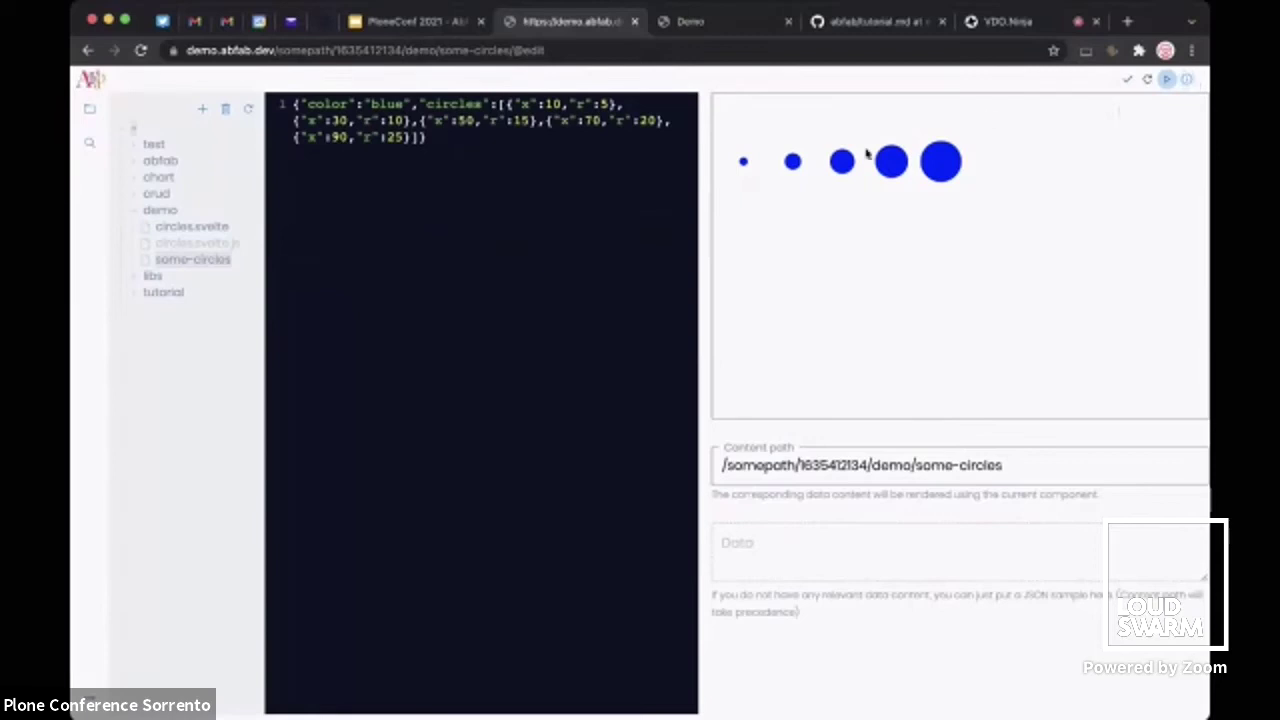
Change the color value from blue to red and show the publish and embed details
double_click(400, 103)
text(red)
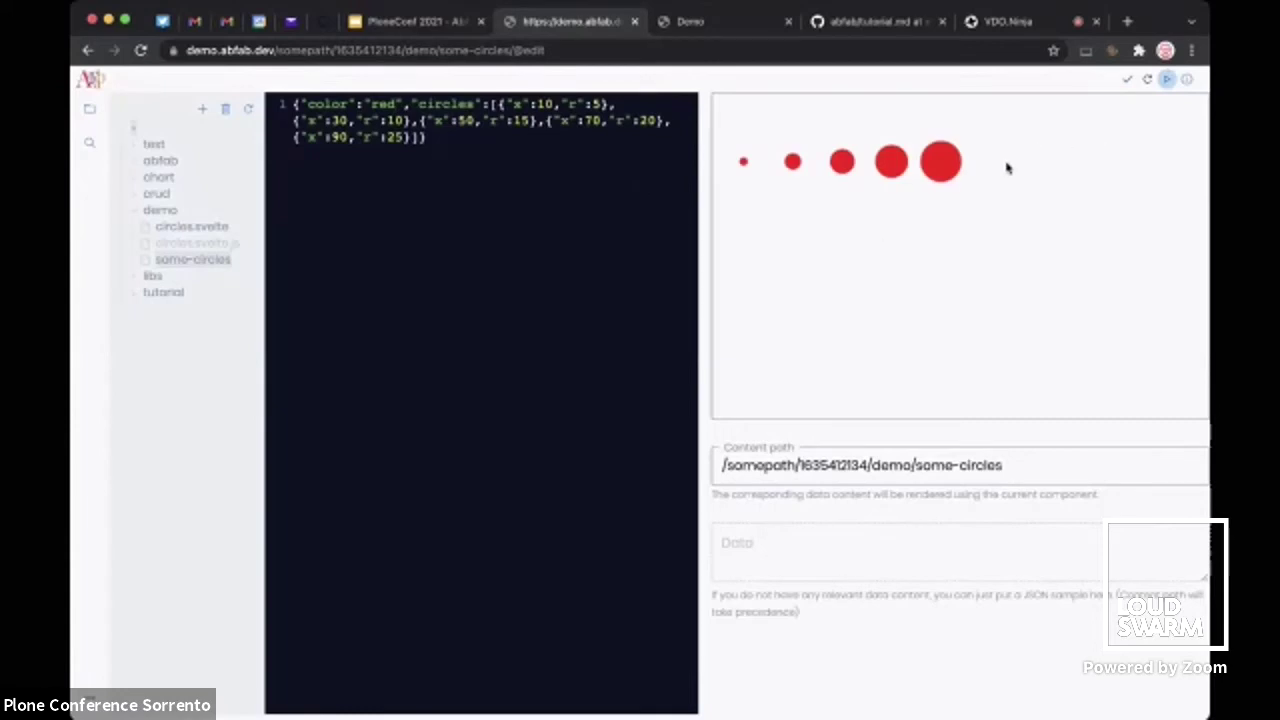
click(1187, 80)
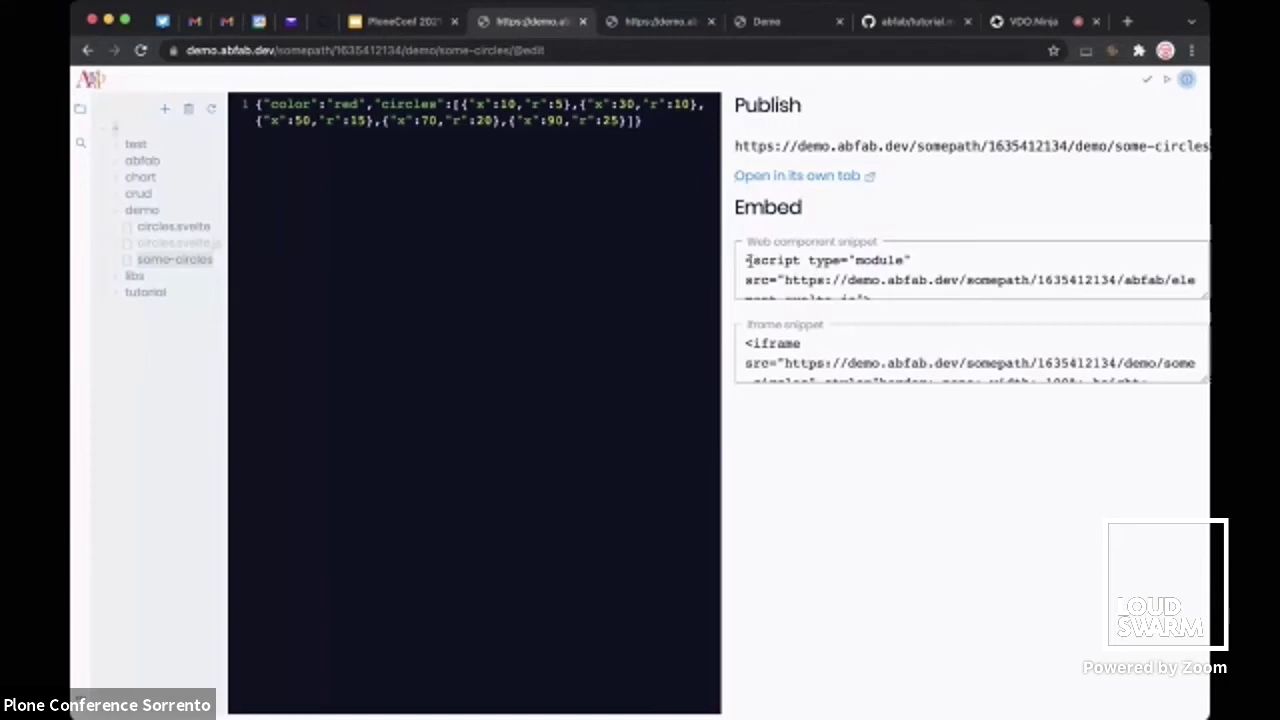
Highlight the abfab-element tag in the web component embed snippet
drag(746, 260, 777, 281)
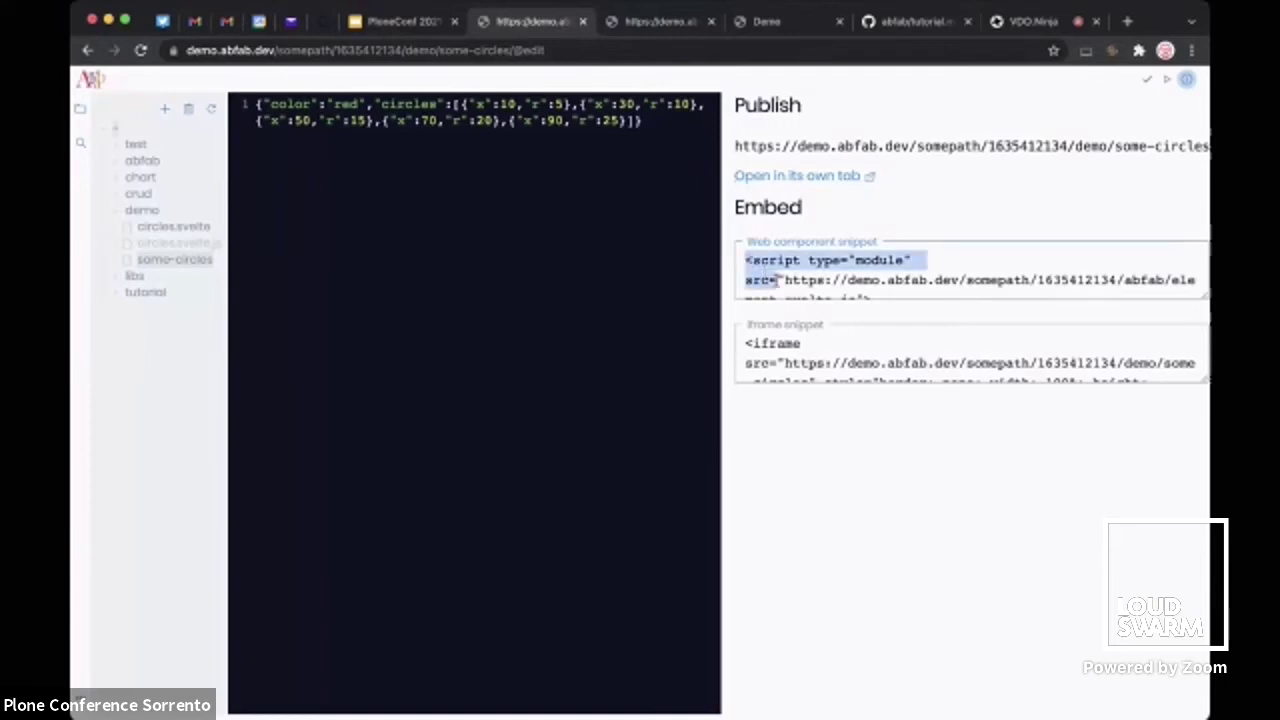
scroll(777, 281, down, 2)
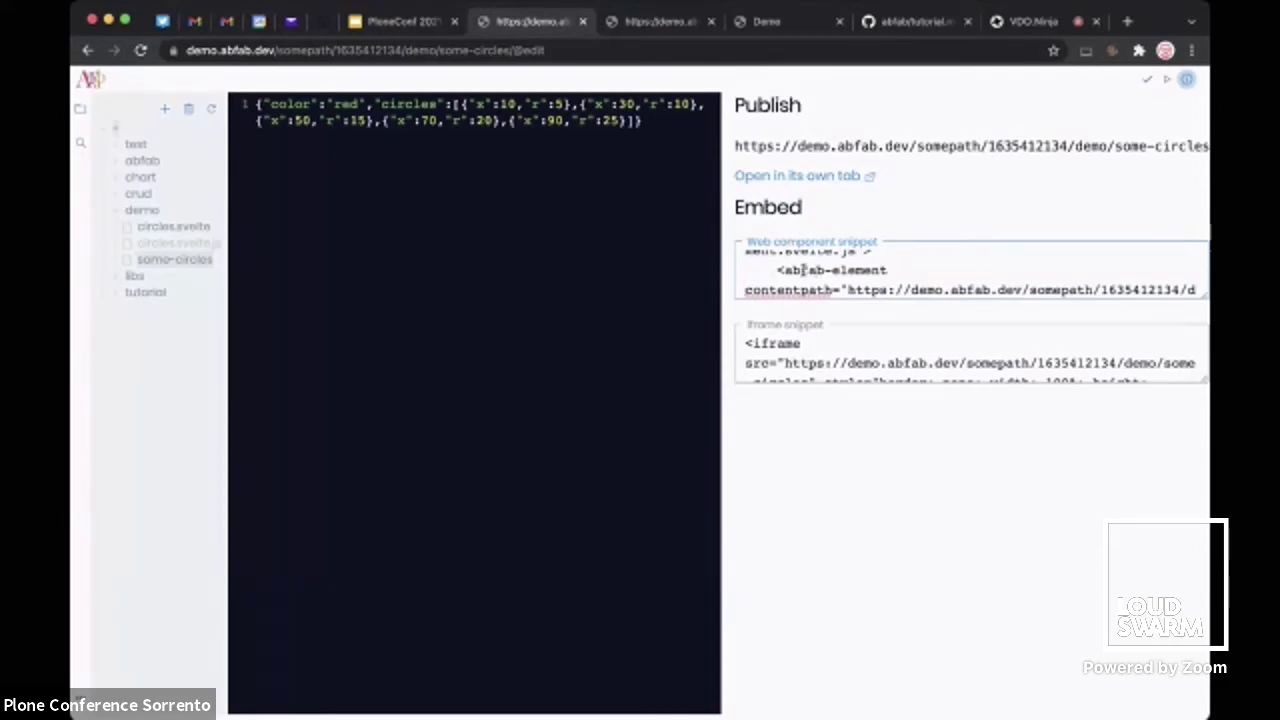
double_click(803, 270)
drag(803, 270, 836, 270)
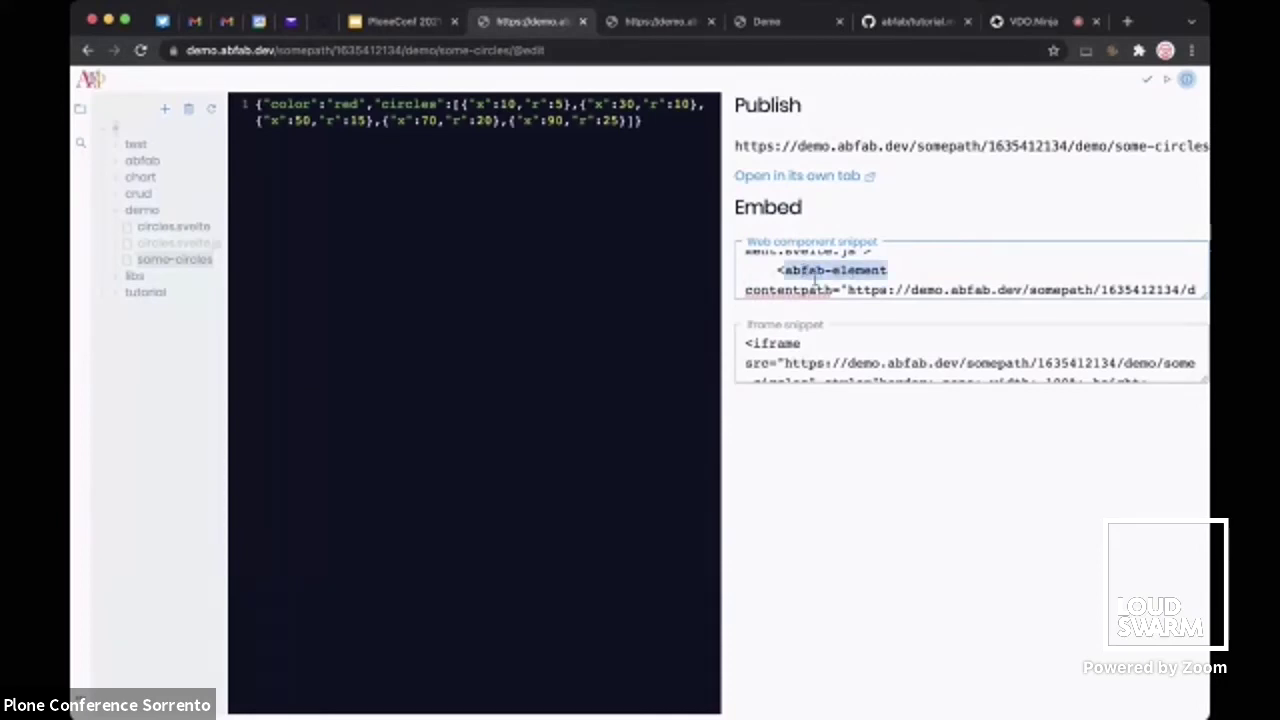
click(790, 290)
scroll(790, 290, down, 3)
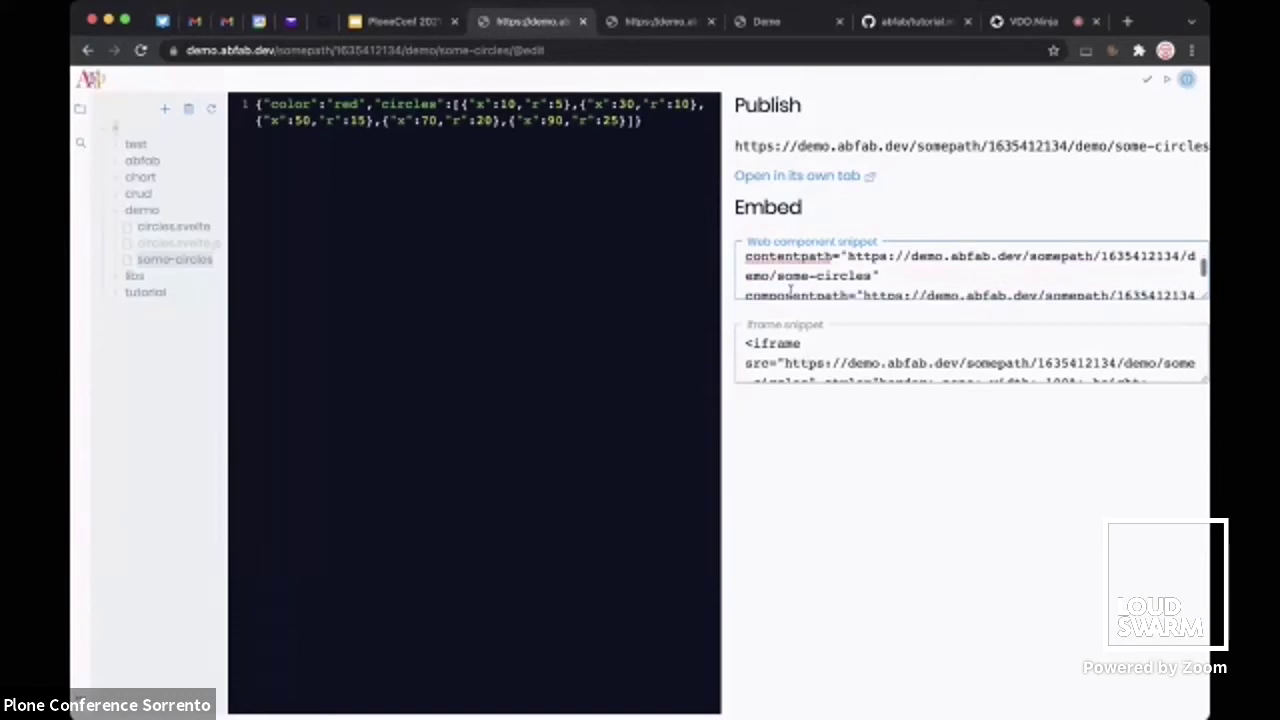
scroll(820, 256, up, 5)
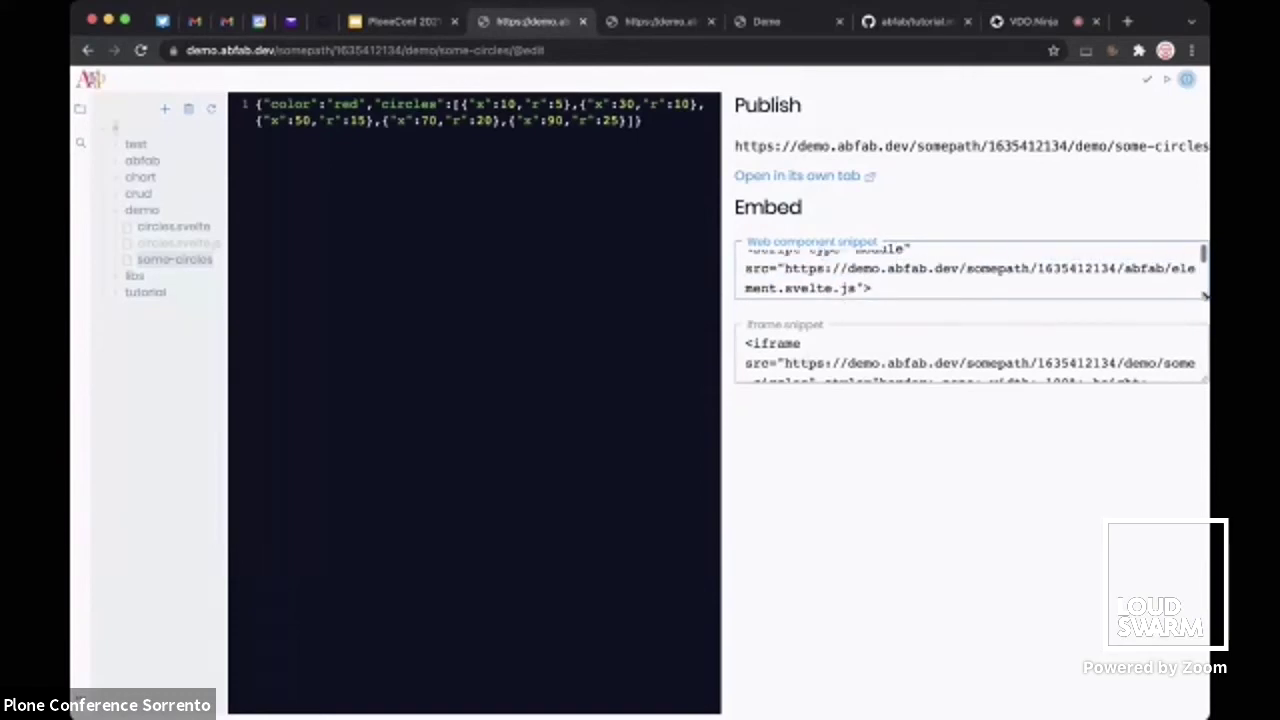
Enlarge the web component and iframe snippet boxes to full height, then go to the demo page
drag(1205, 295, 1207, 420)
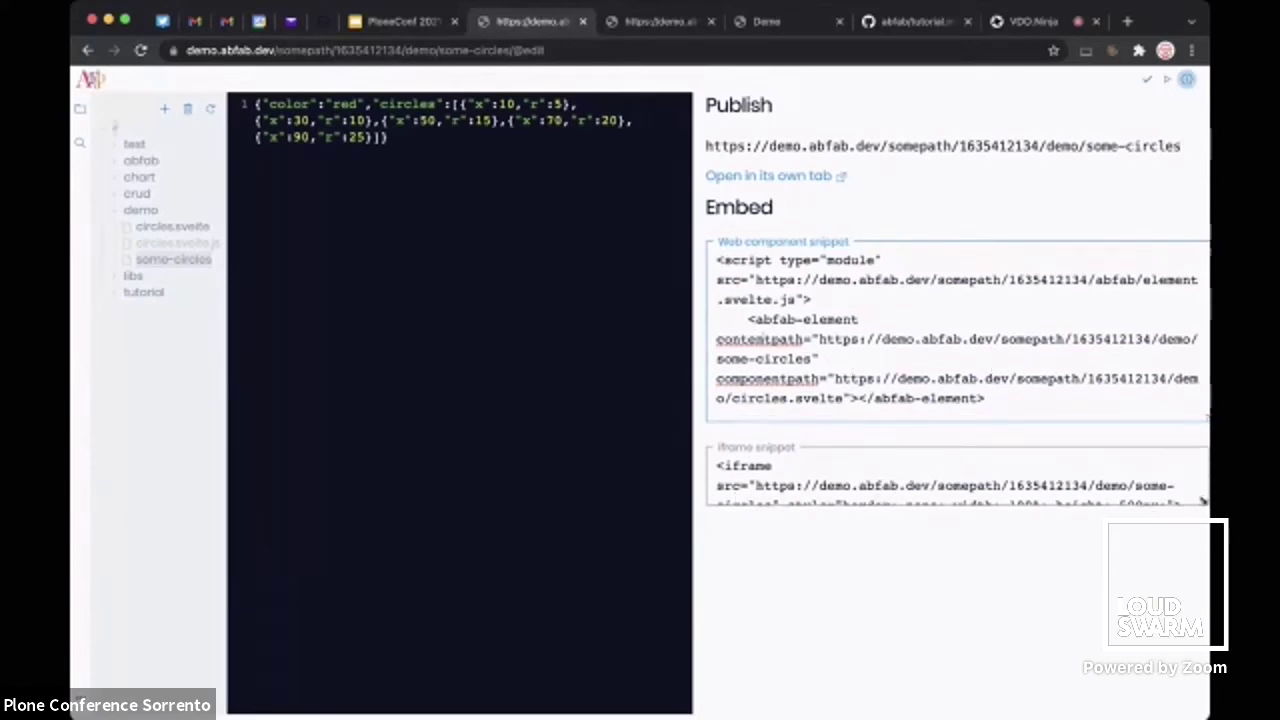
drag(1203, 502, 1207, 578)
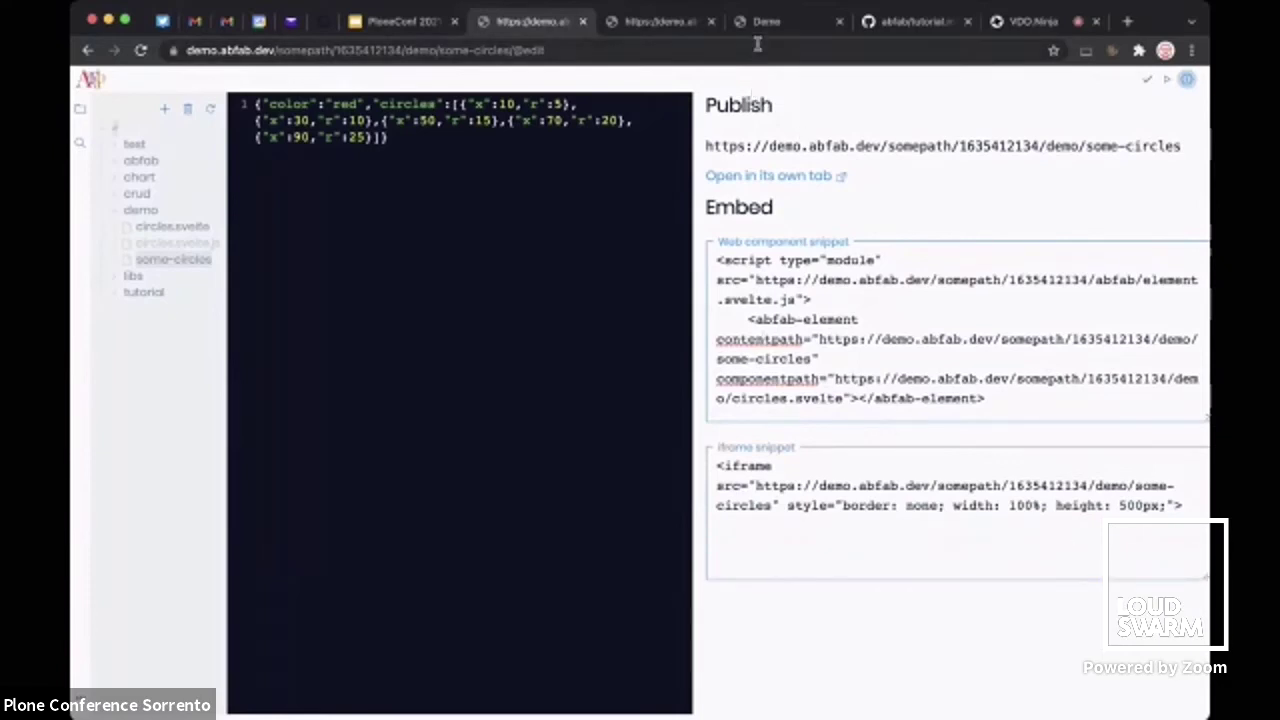
click(783, 27)
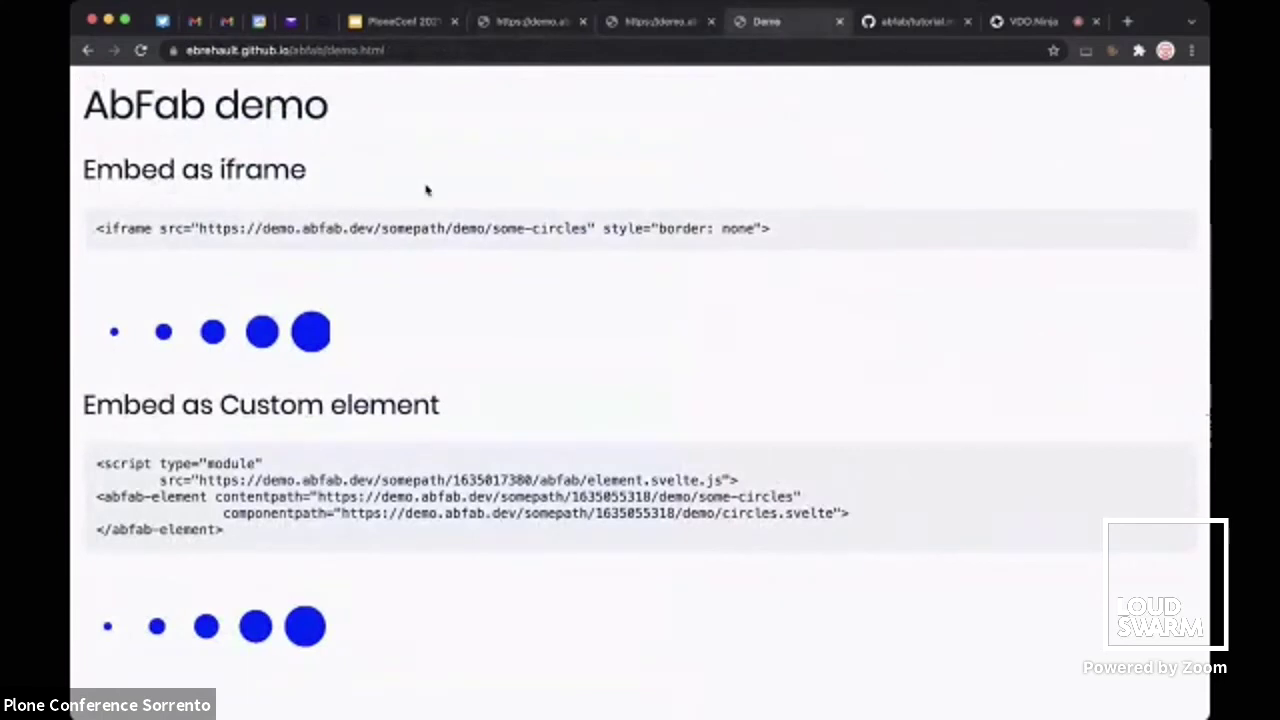
Reload the demo page so both embeds render the five circles in red
scroll(280, 318, right, 2)
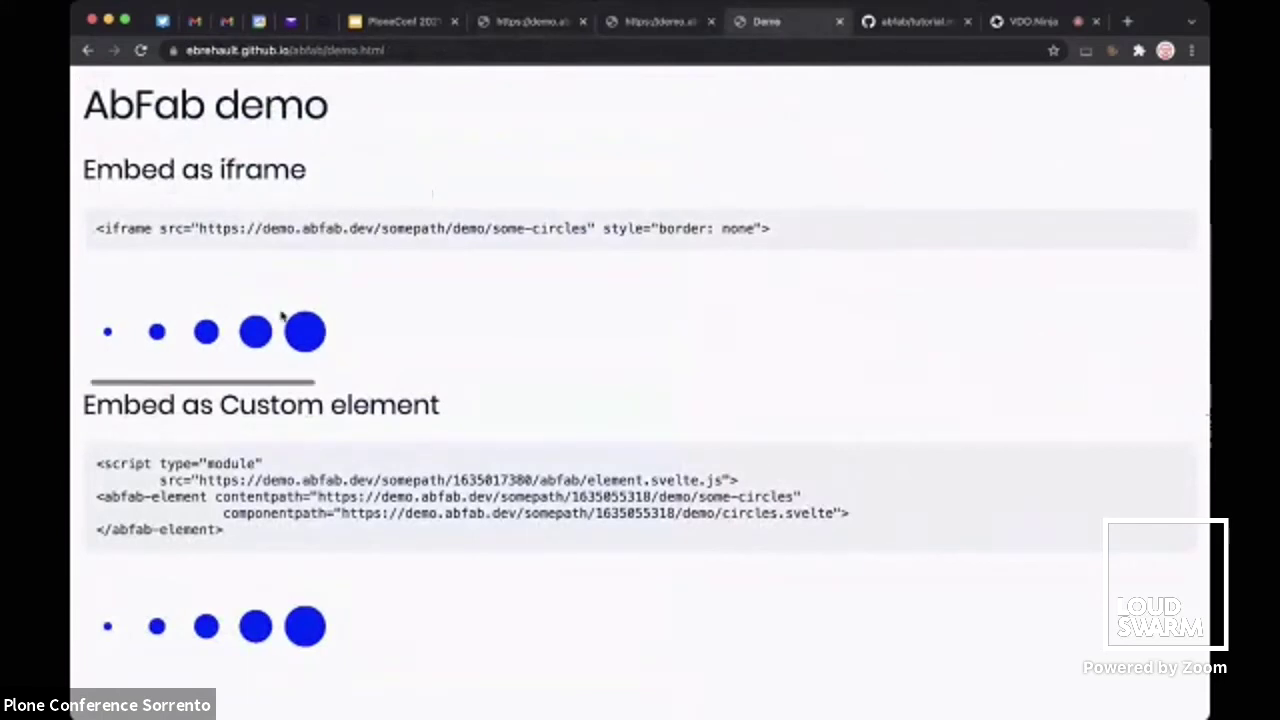
scroll(282, 316, left, 2)
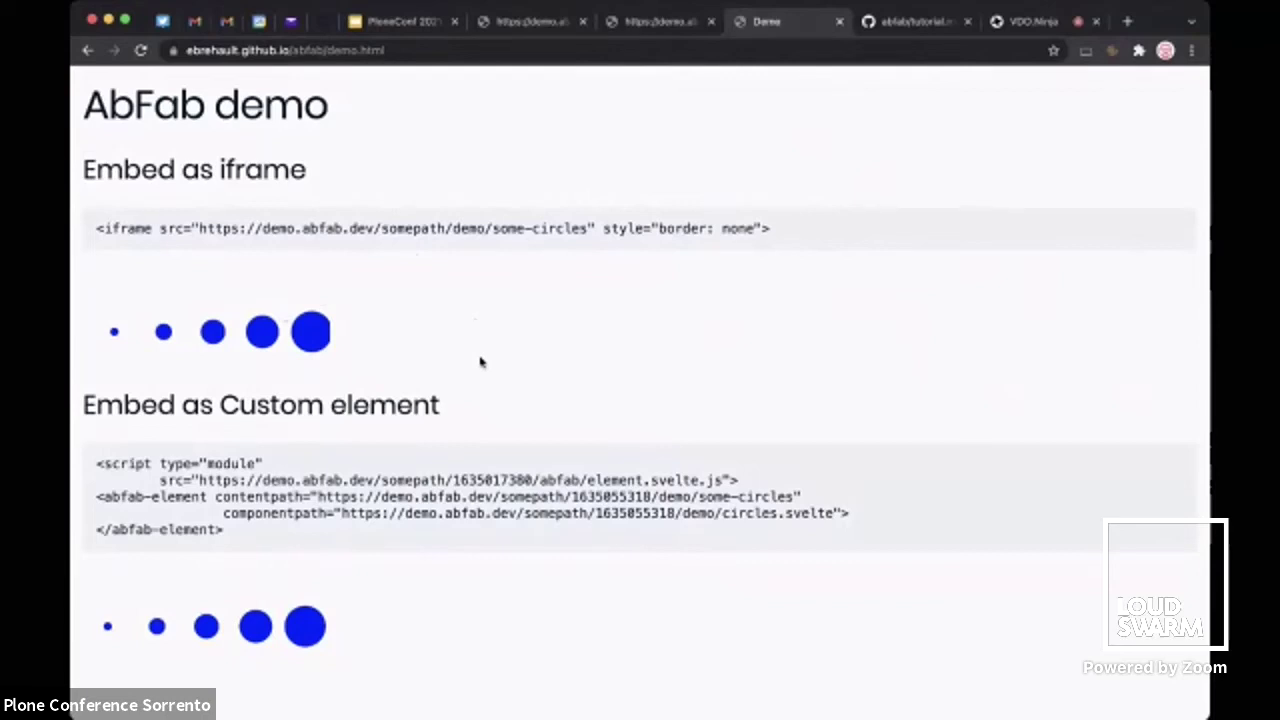
key(super+r)
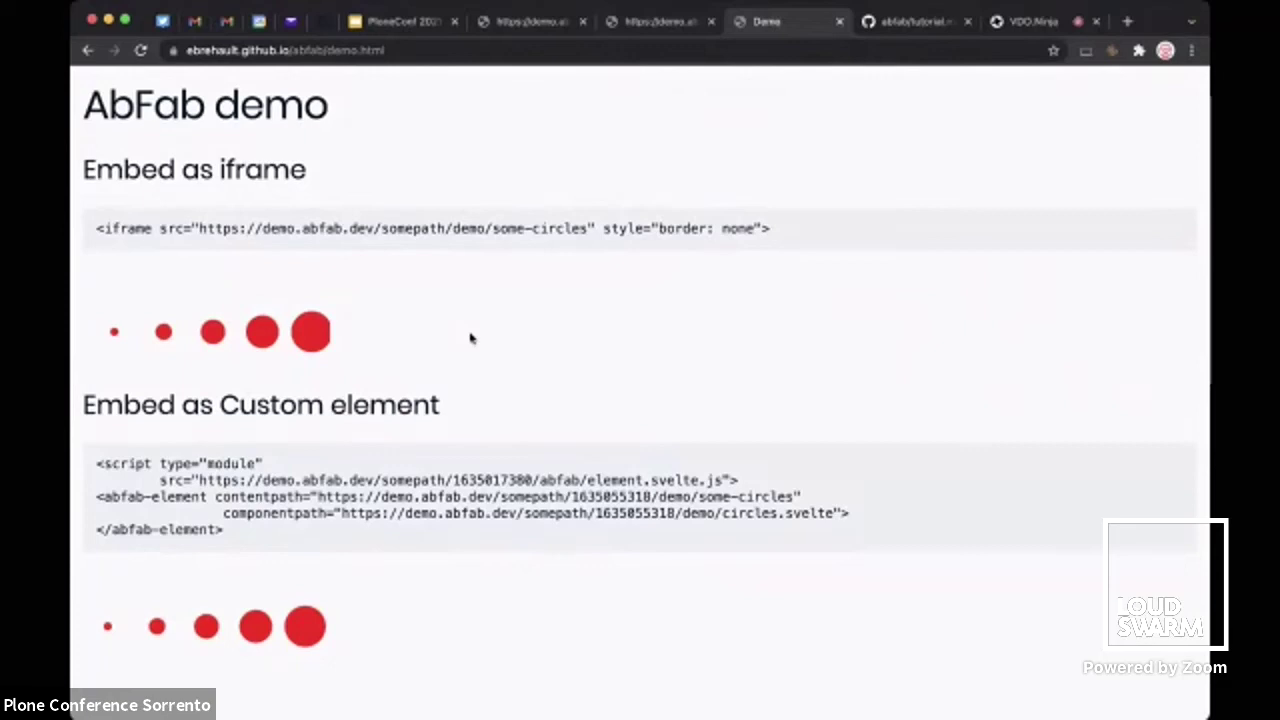
Back in the editor, close the publish panel, collapse demo and open crud/list.svelte
click(550, 22)
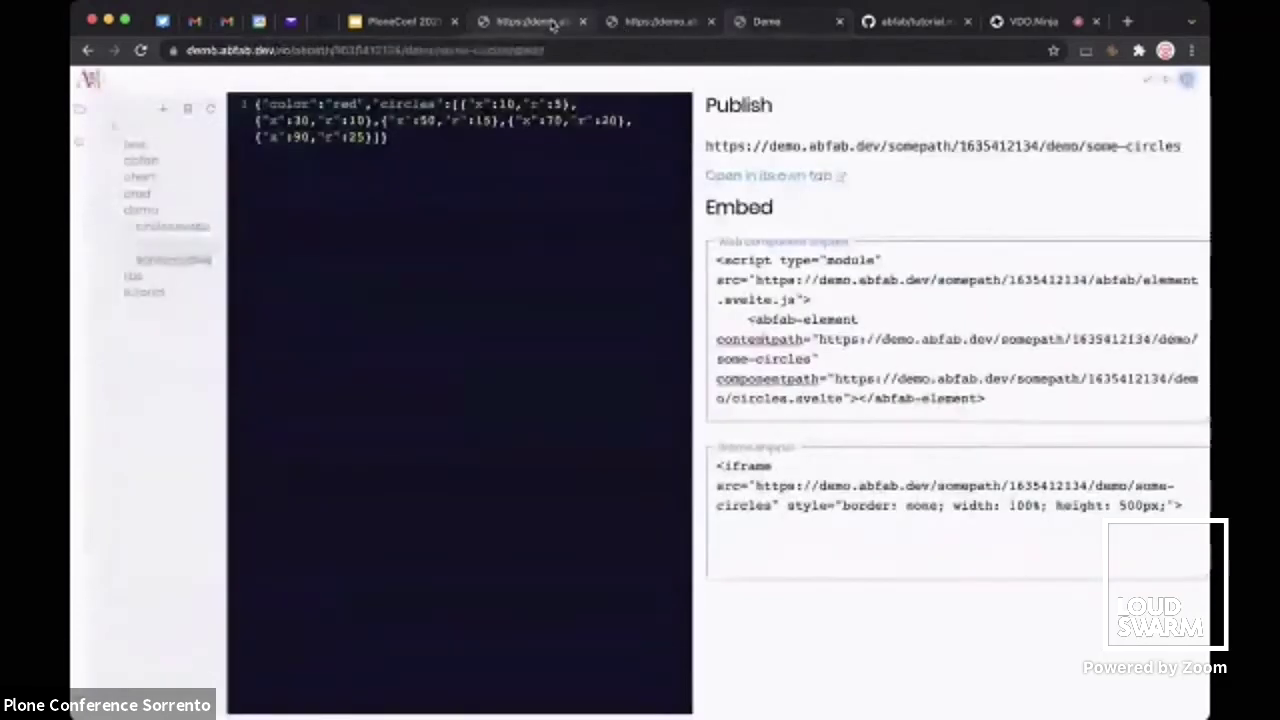
click(1187, 80)
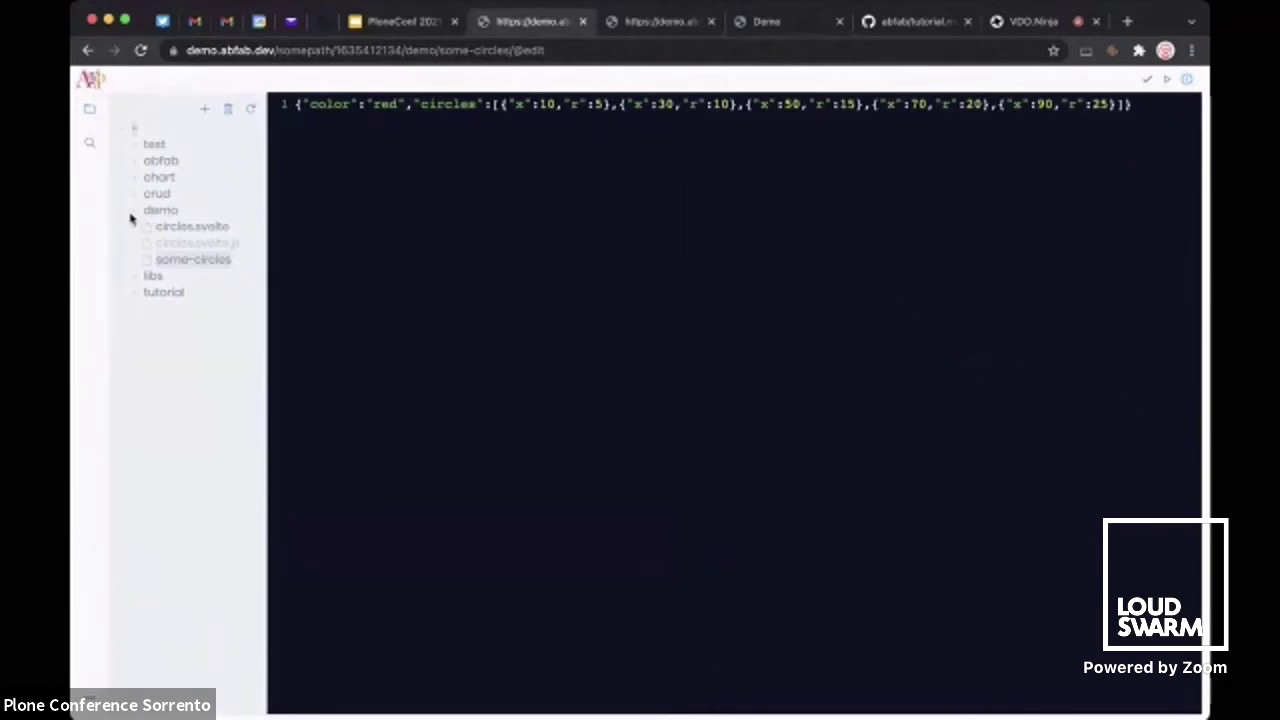
click(130, 215)
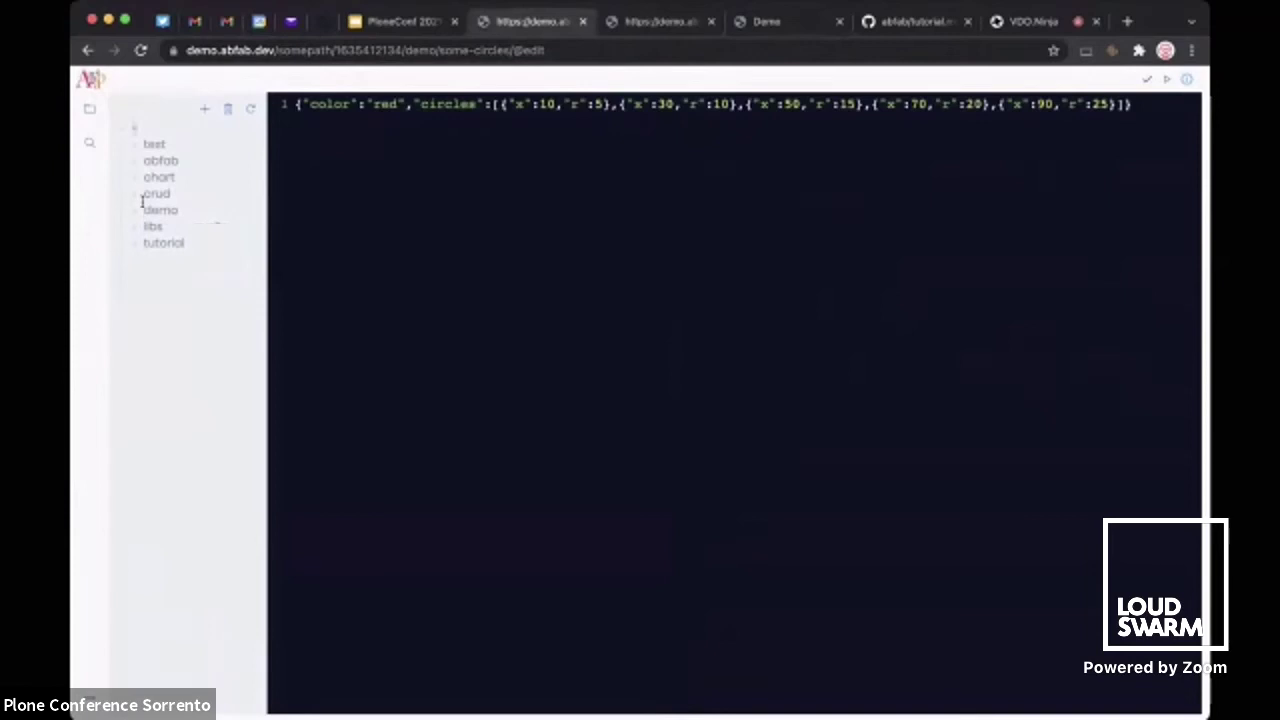
click(135, 199)
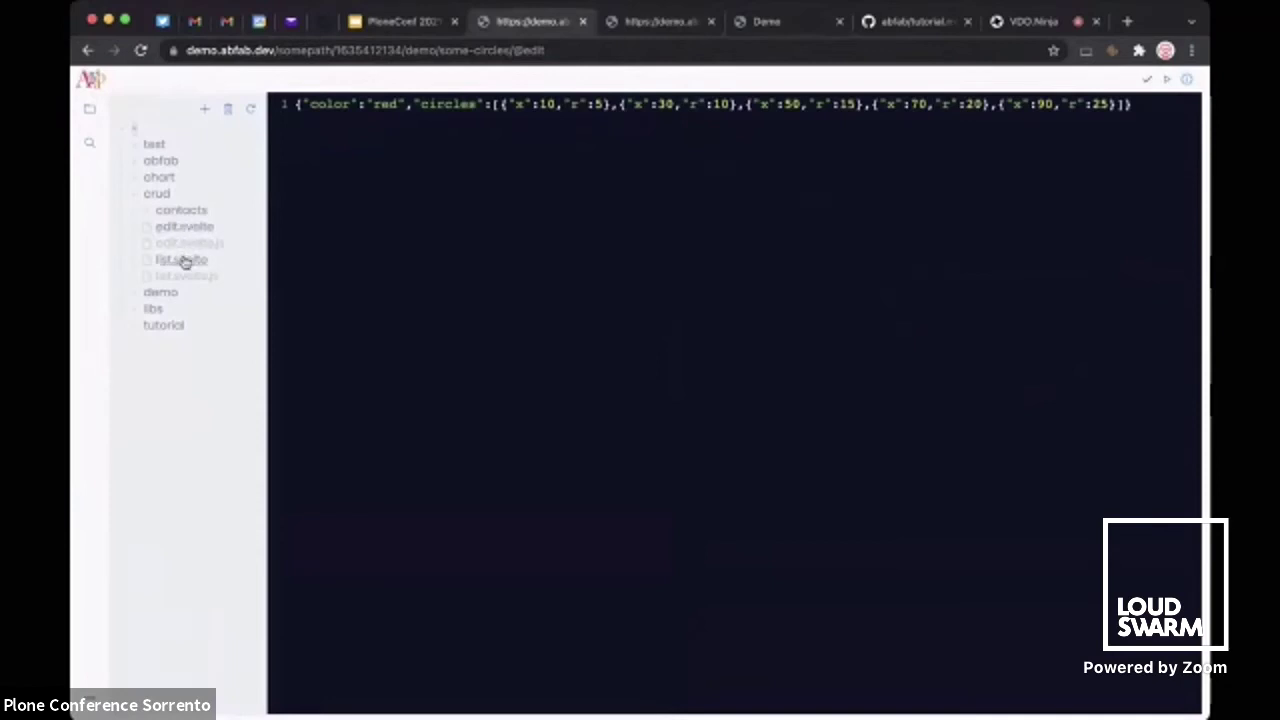
click(182, 260)
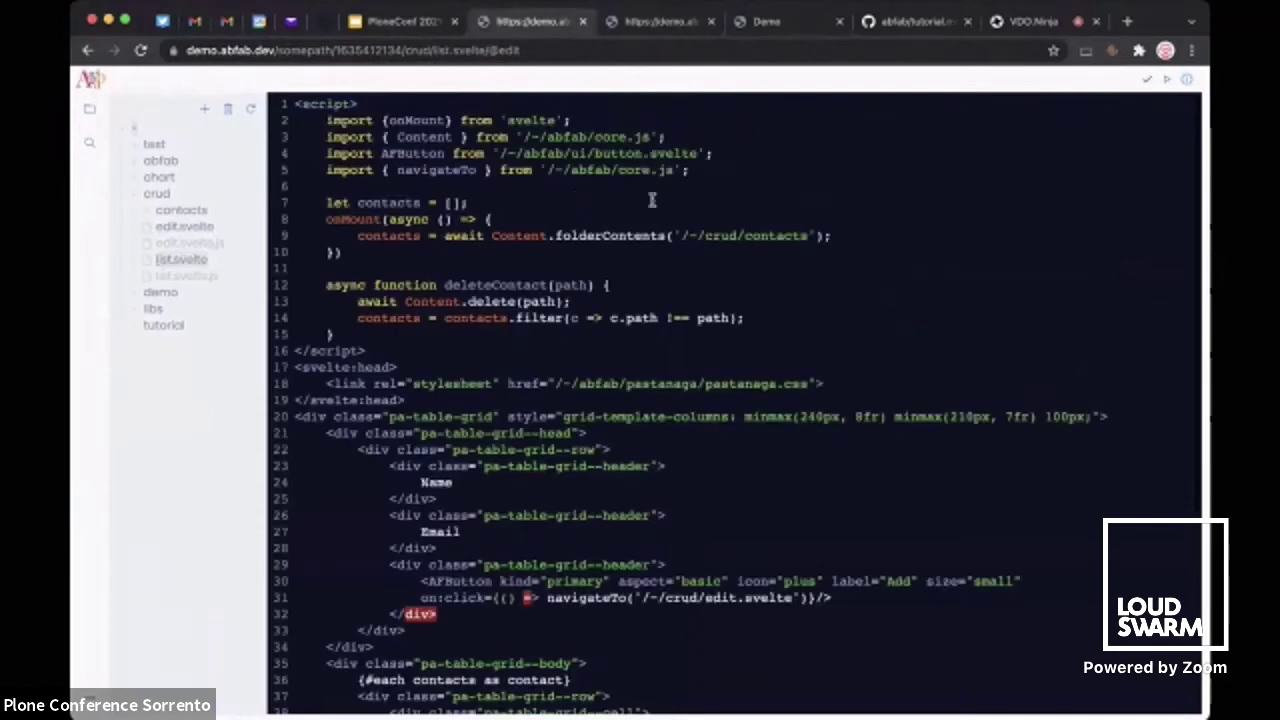
Preview the contacts table live, then open its empty add-contact form
click(1166, 79)
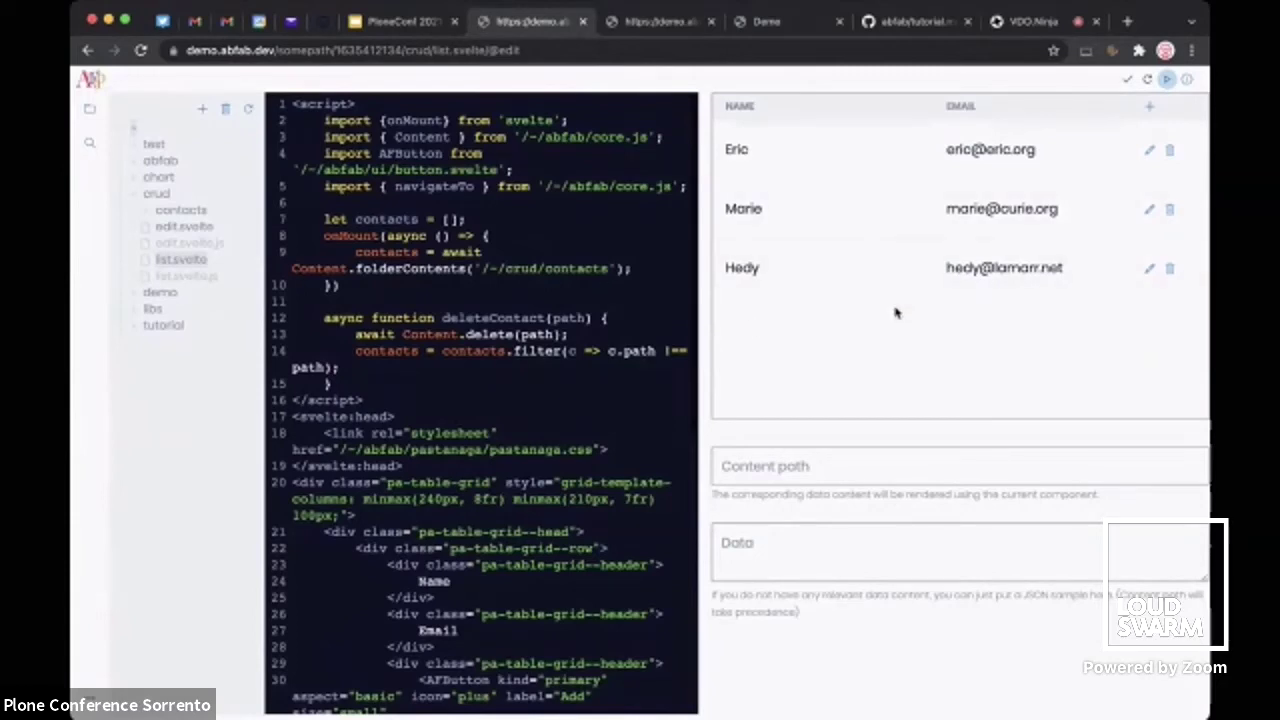
click(1149, 106)
Add and save a new contact with a capitalised name and a .org e-mail address
click(798, 137)
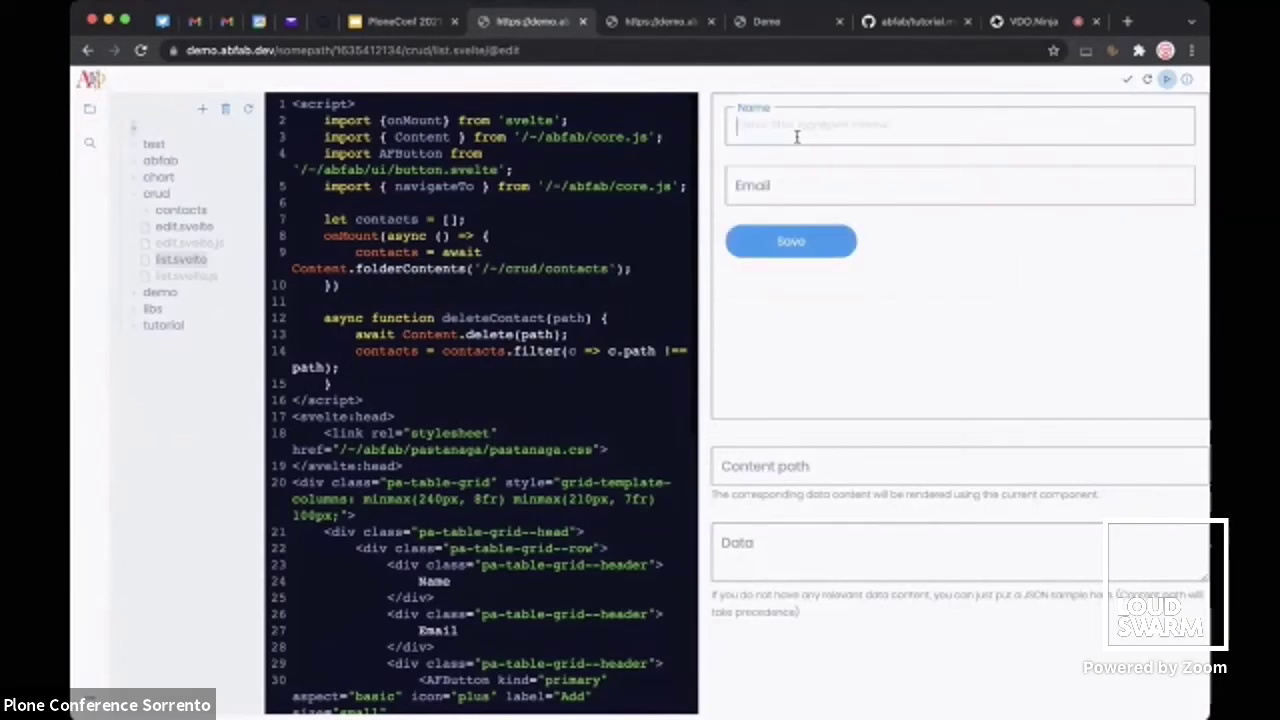
text(john)
double_click(740, 125)
text(John)
click(770, 186)
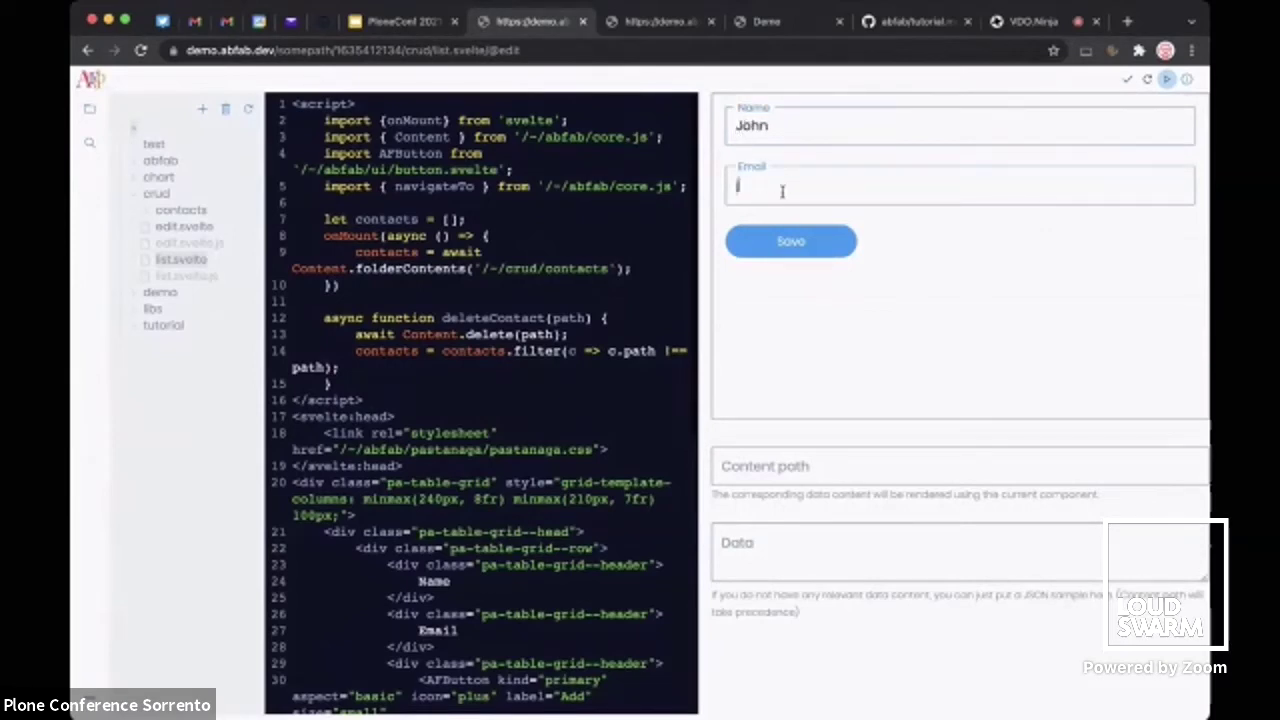
text(john@doe.org)
click(786, 240)
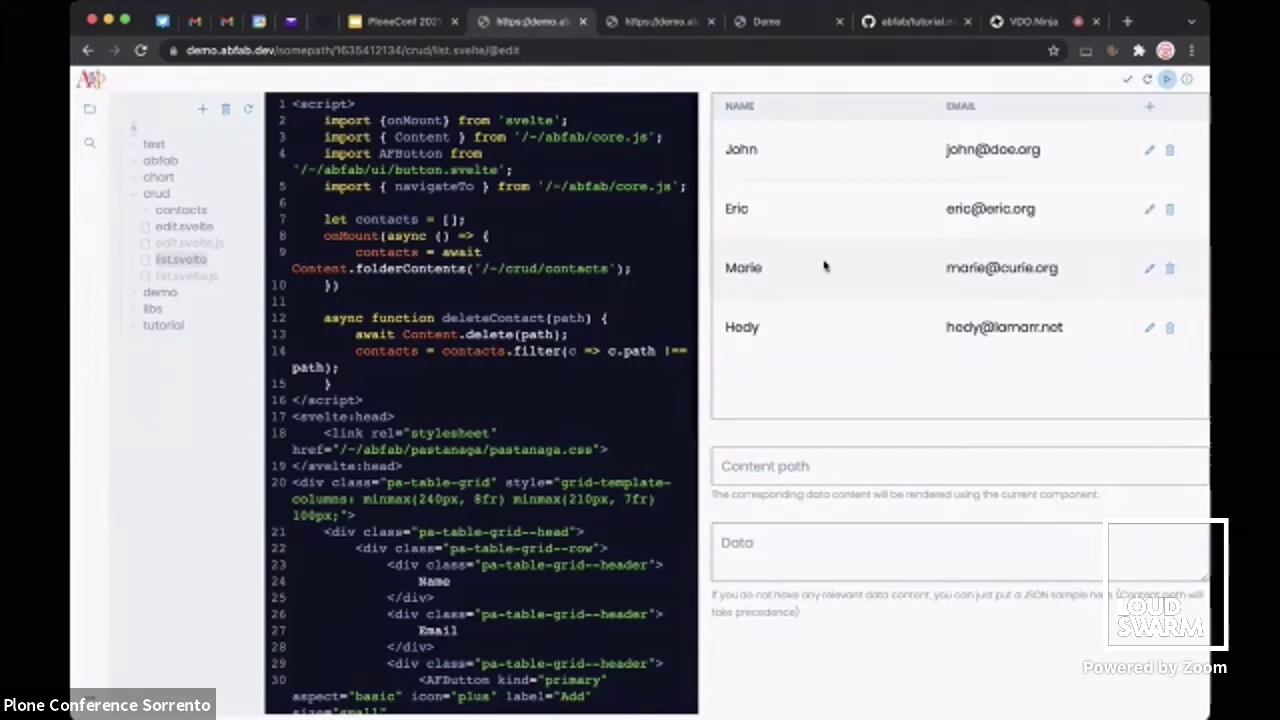
Change another contact's e-mail ending to .net, delete the new contact, and show publish details
click(1149, 208)
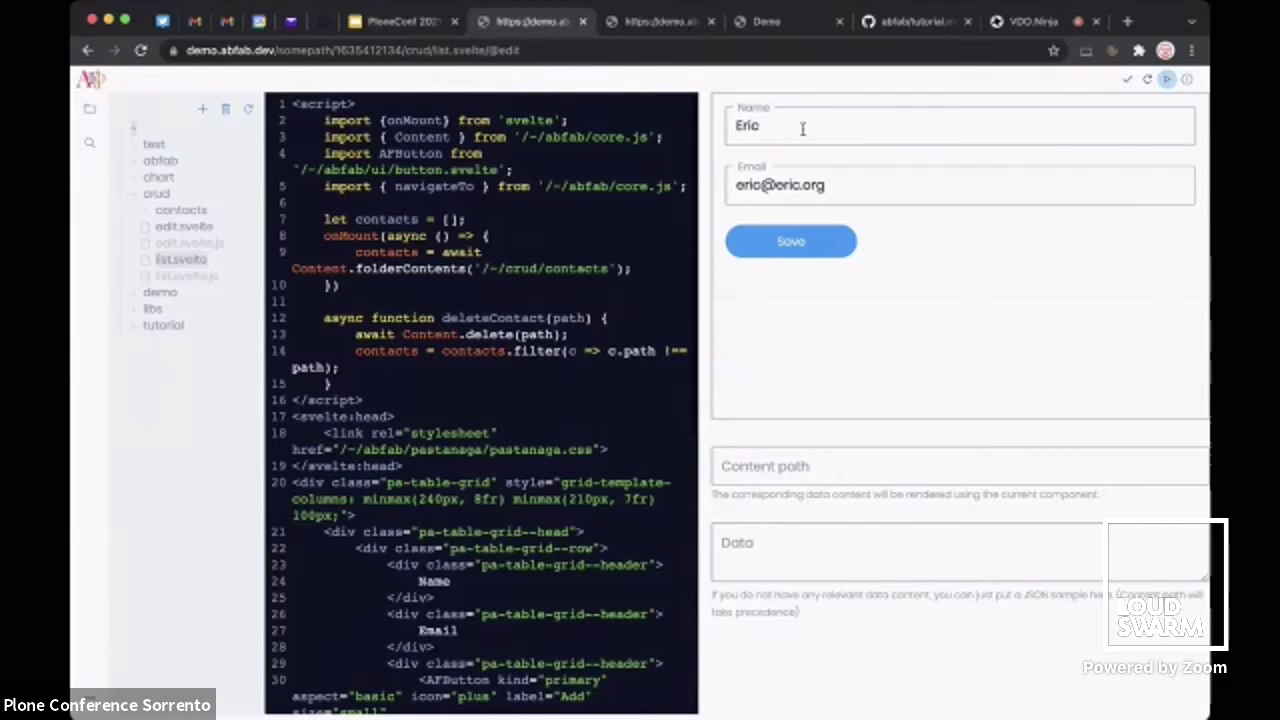
click(842, 185)
key(BackSpace)
key(BackSpace)
key(BackSpace)
text(net)
click(818, 250)
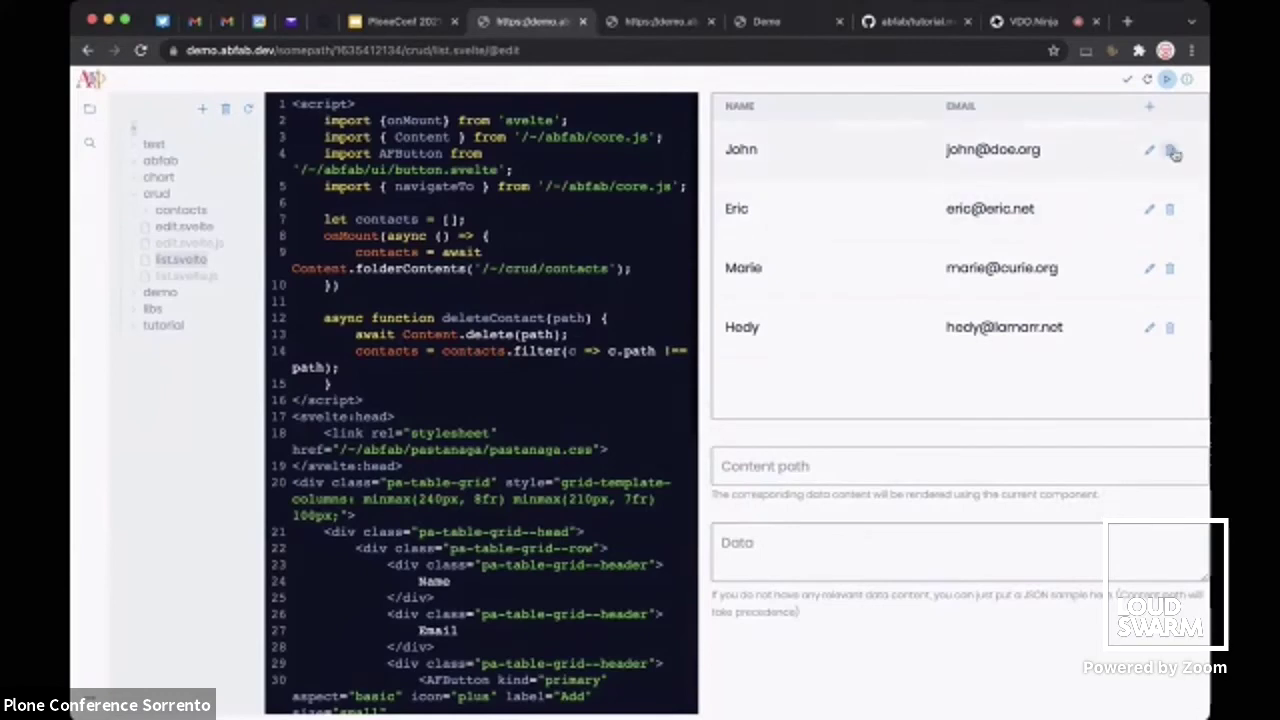
click(1172, 151)
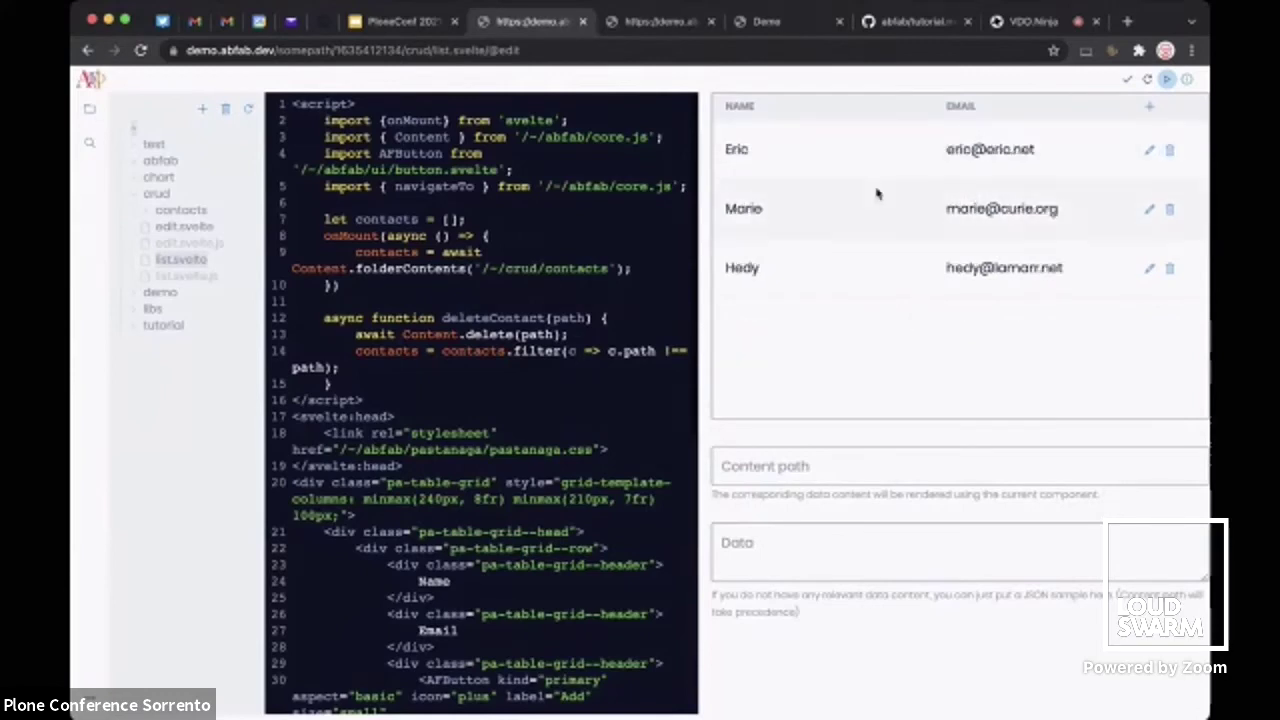
click(1189, 82)
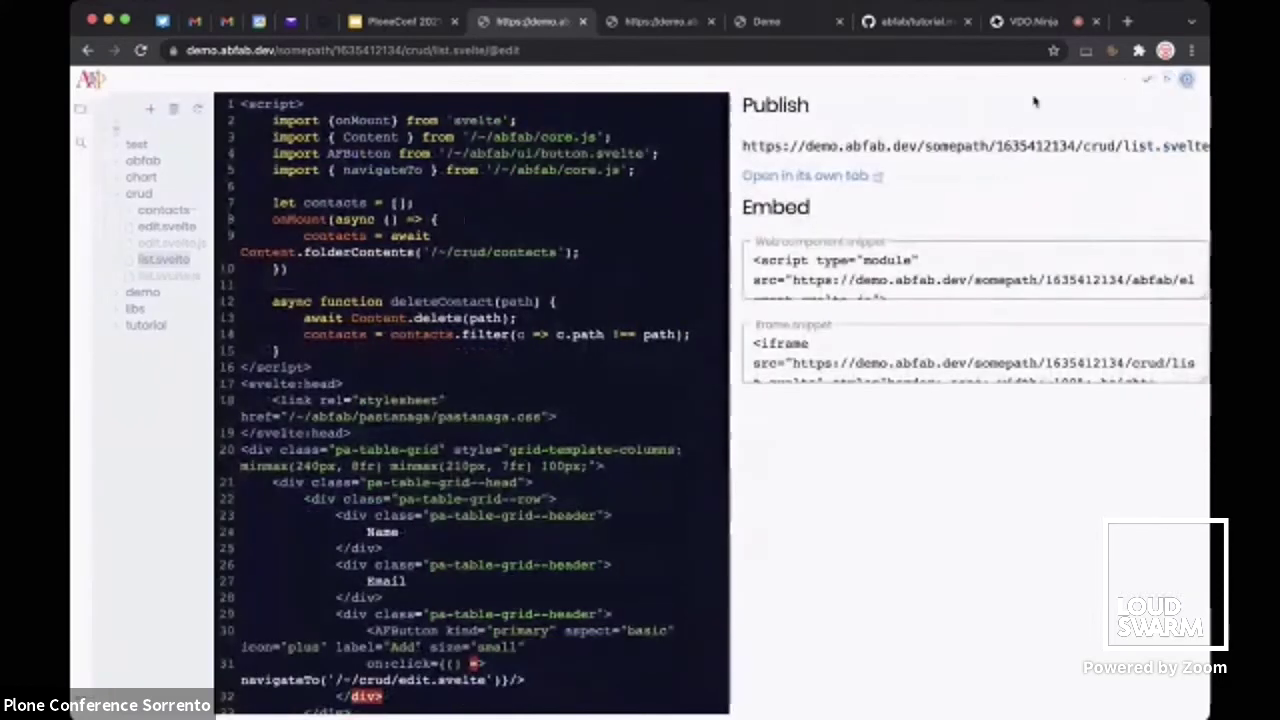
View the published contacts list in its own tab, then expand contacts and the chart folder in the editor
click(830, 176)
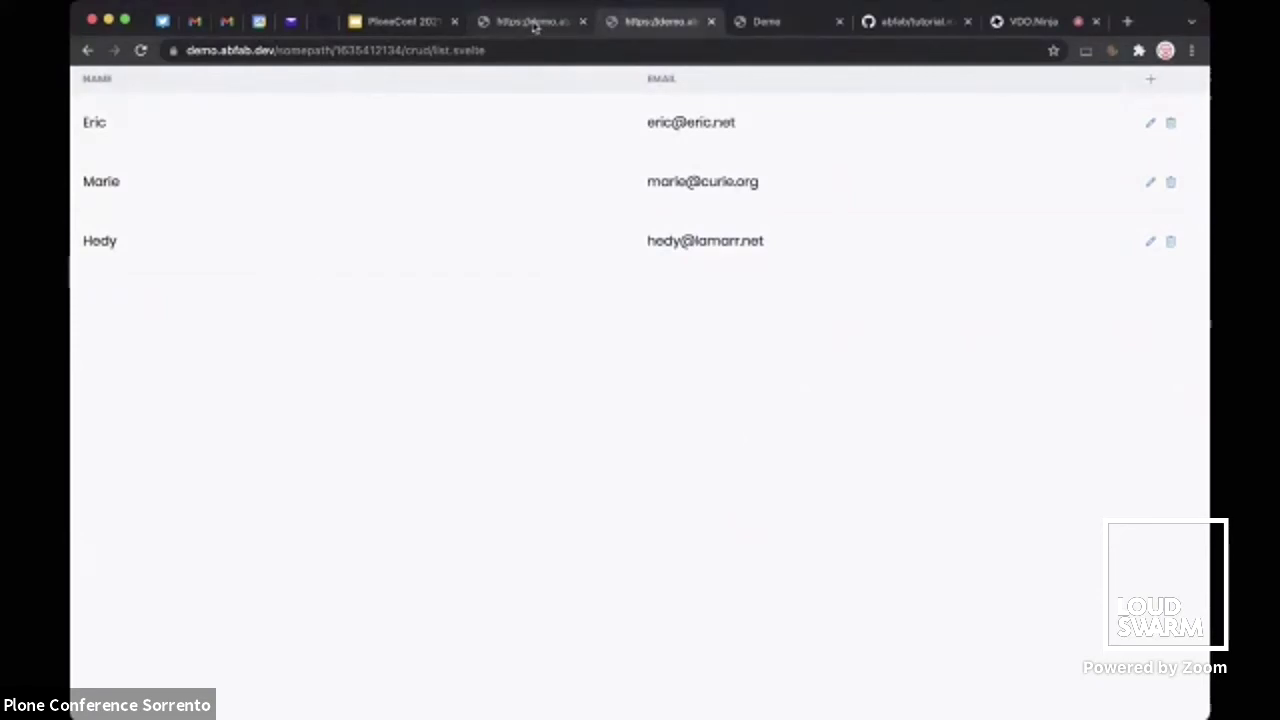
click(535, 24)
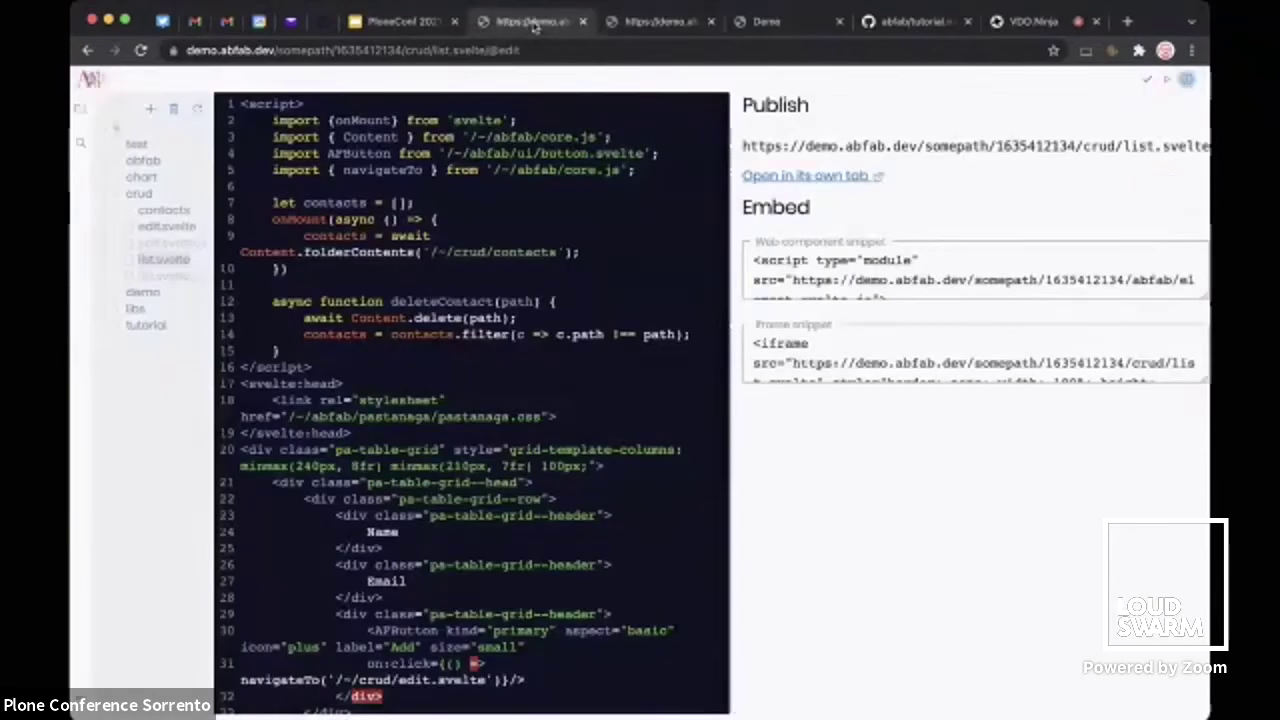
click(1184, 82)
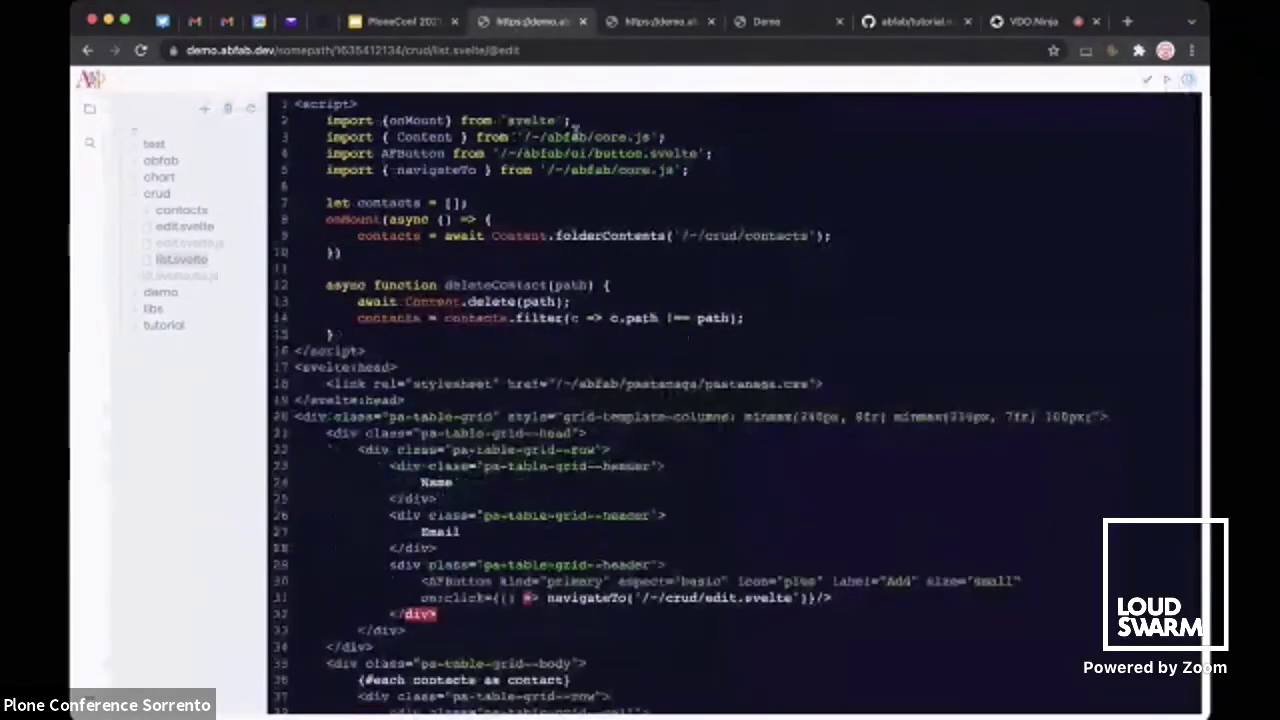
click(147, 213)
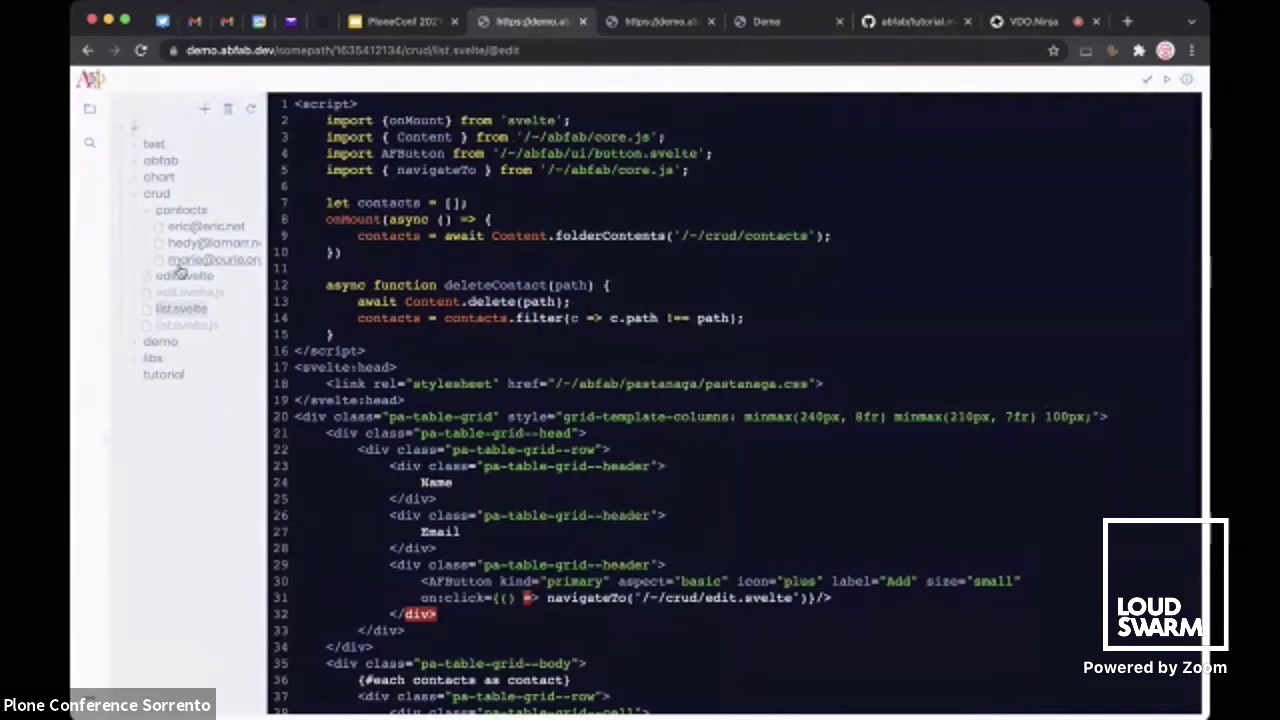
click(136, 197)
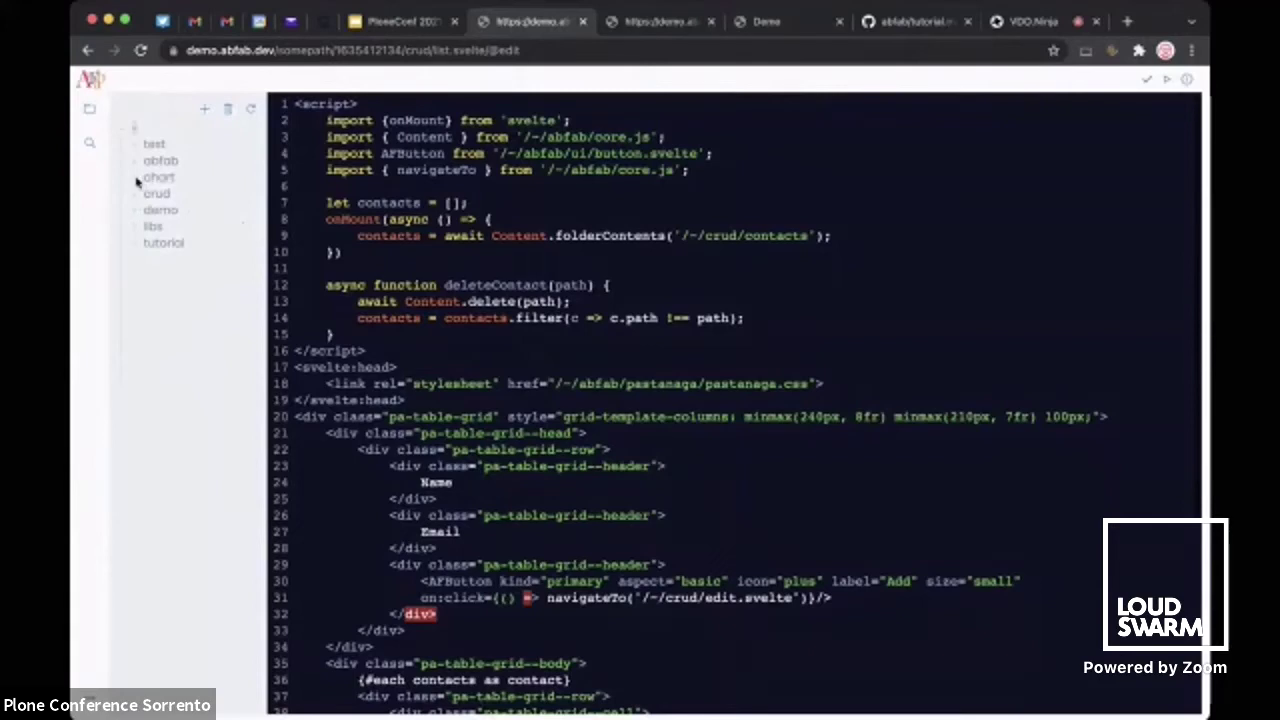
click(137, 181)
click(180, 194)
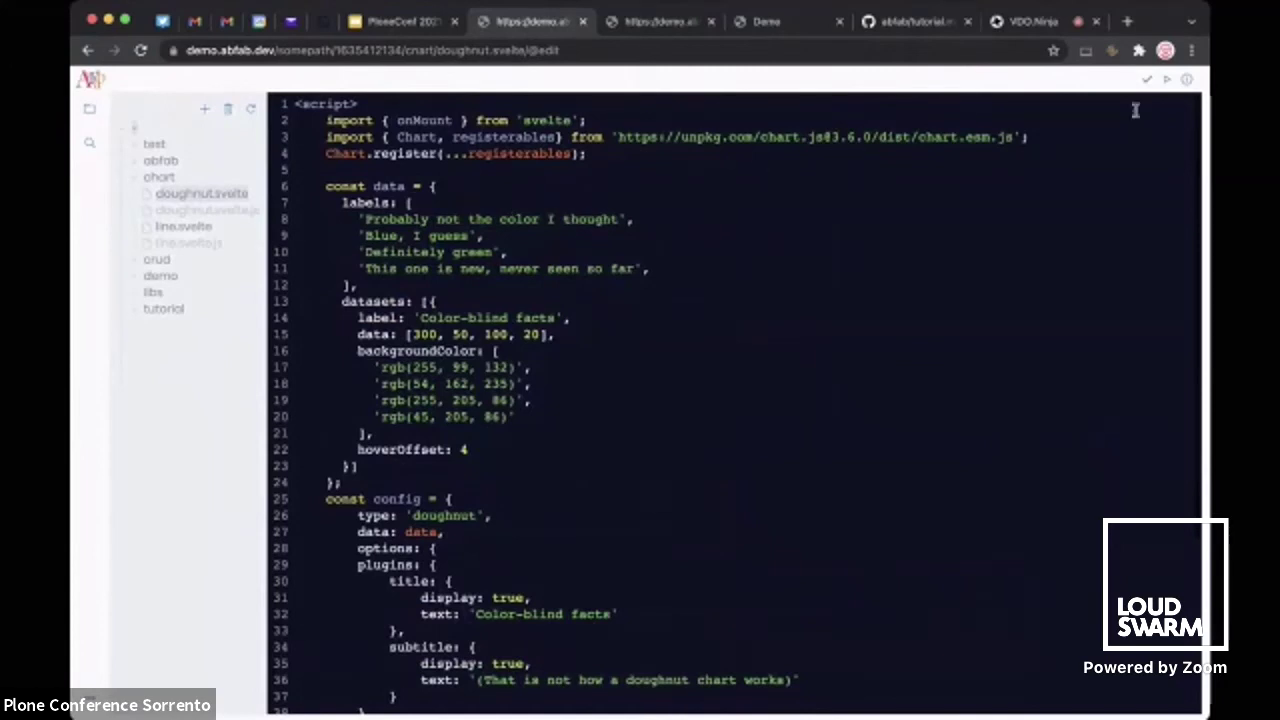
click(1167, 82)
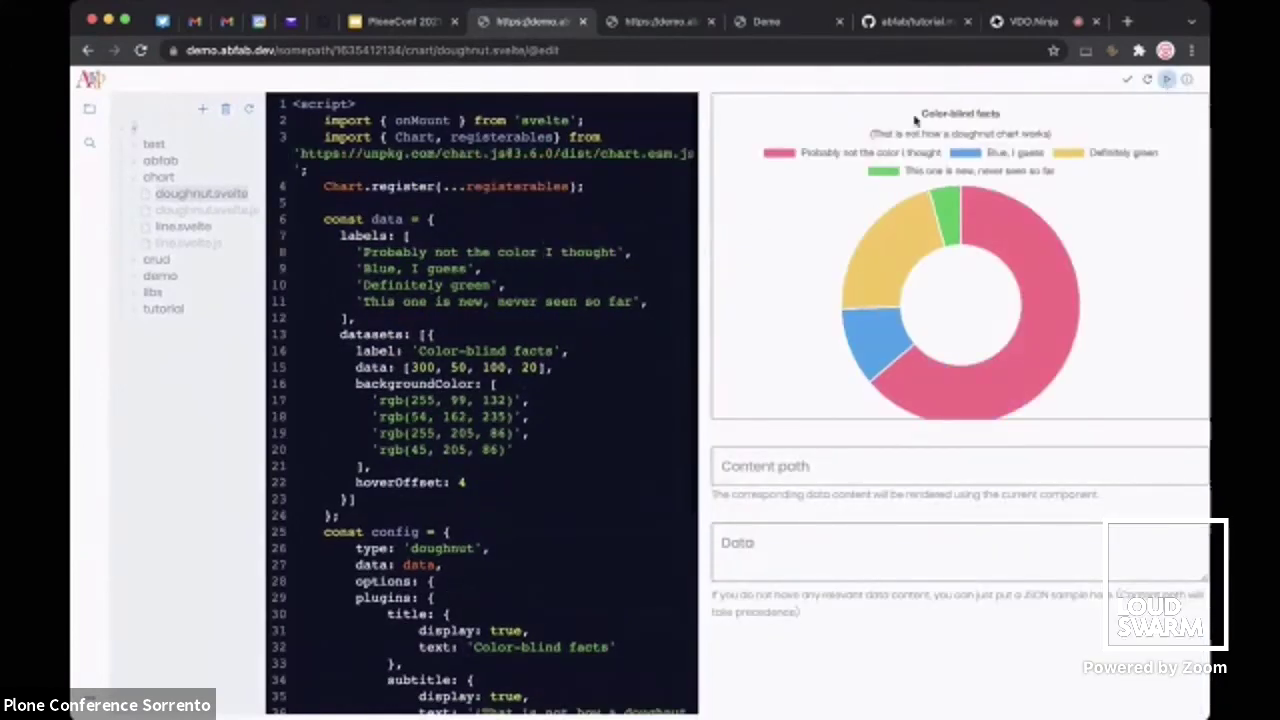
click(1166, 84)
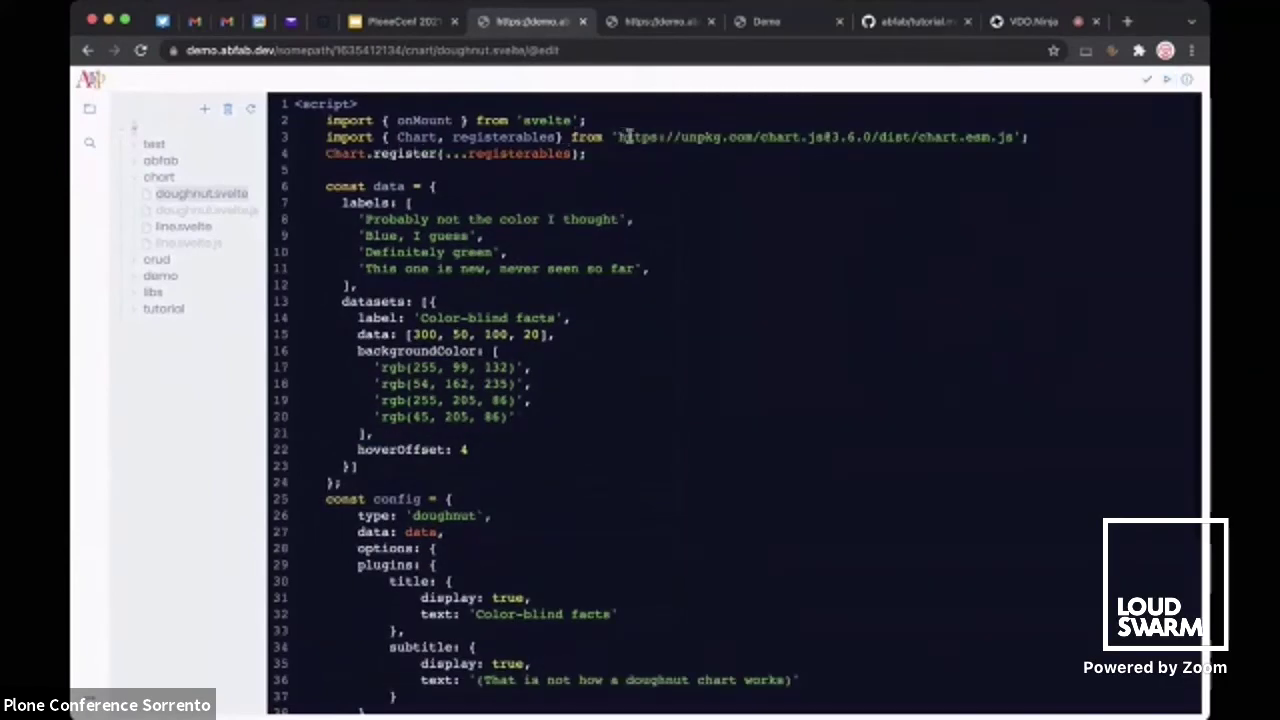
double_click(334, 138)
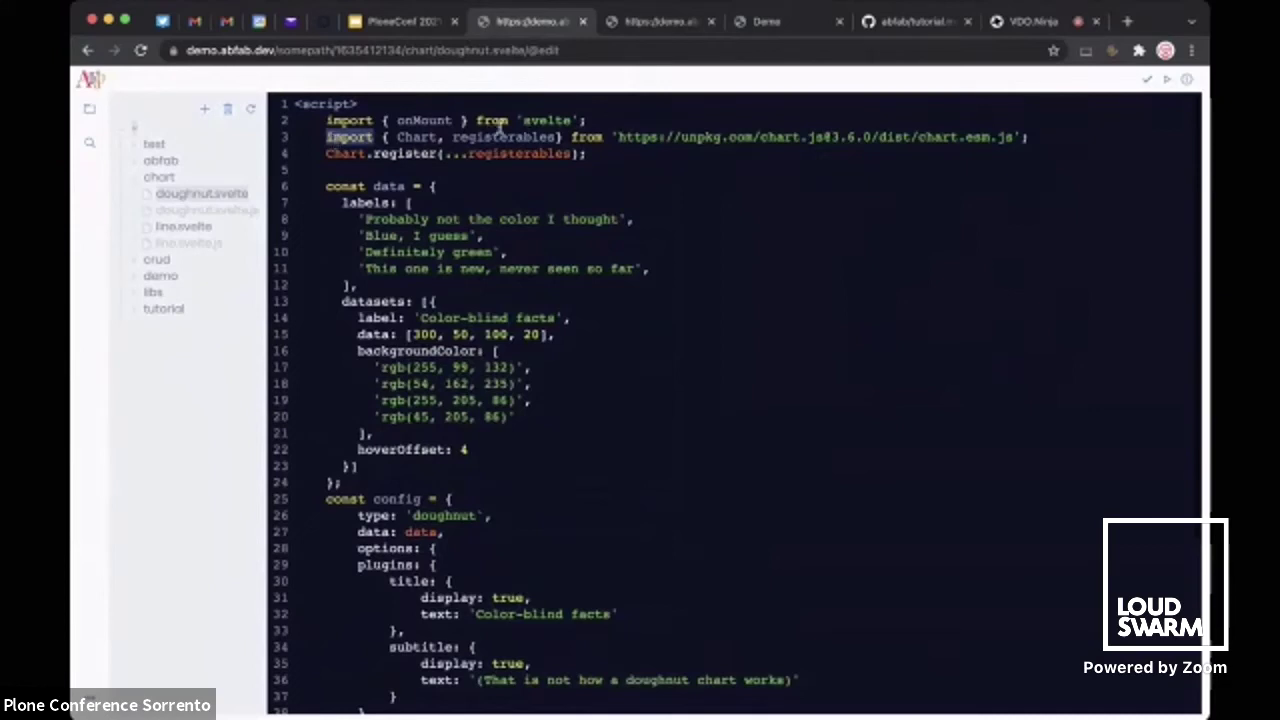
click(548, 120)
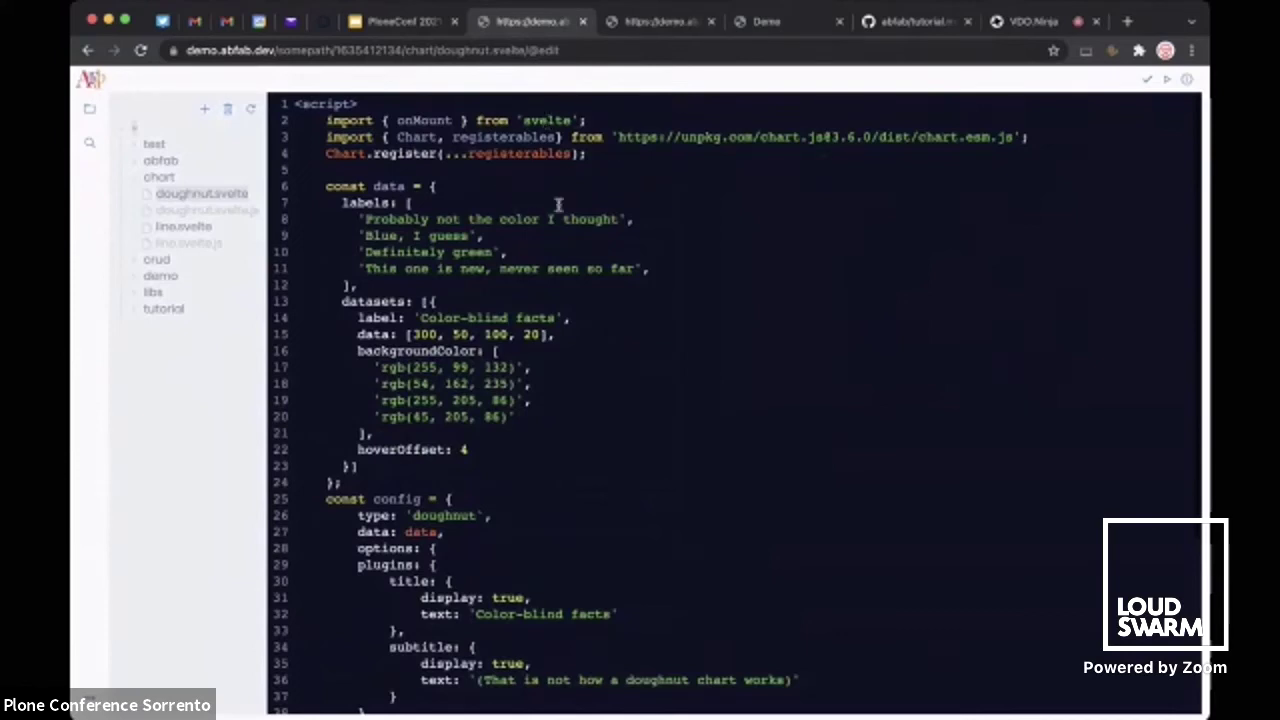
drag(619, 137, 1012, 141)
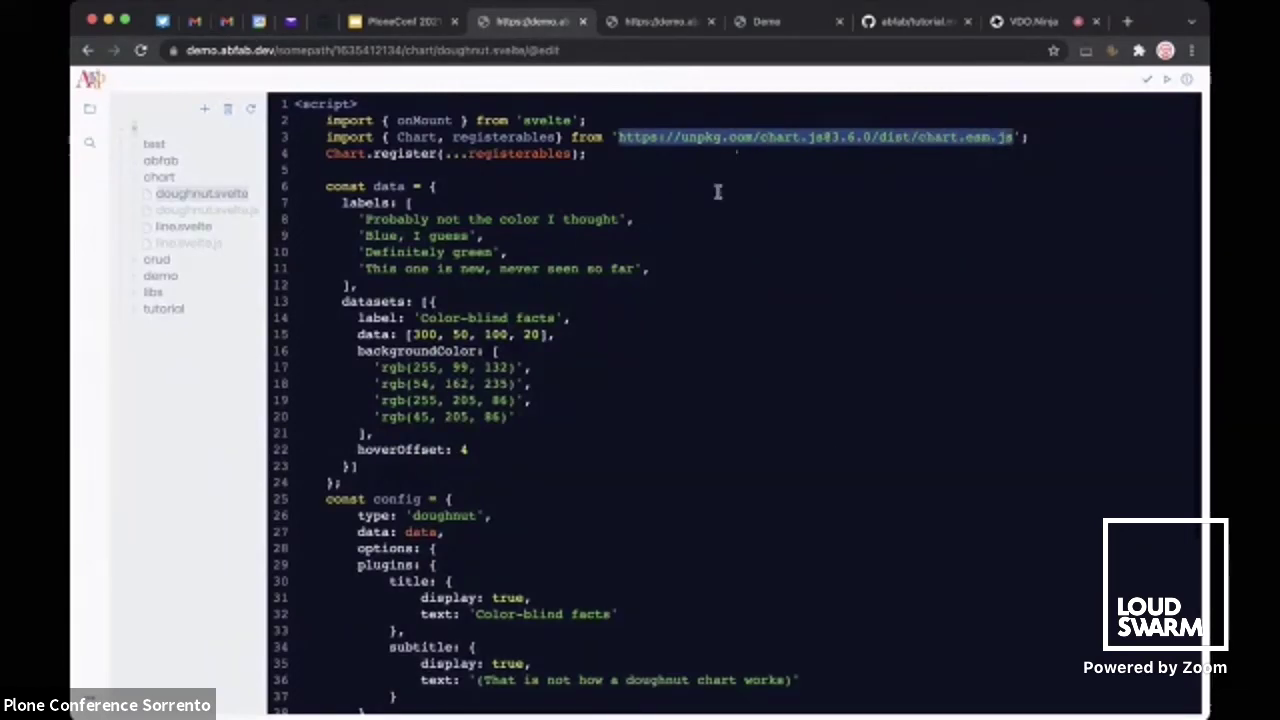
click(979, 140)
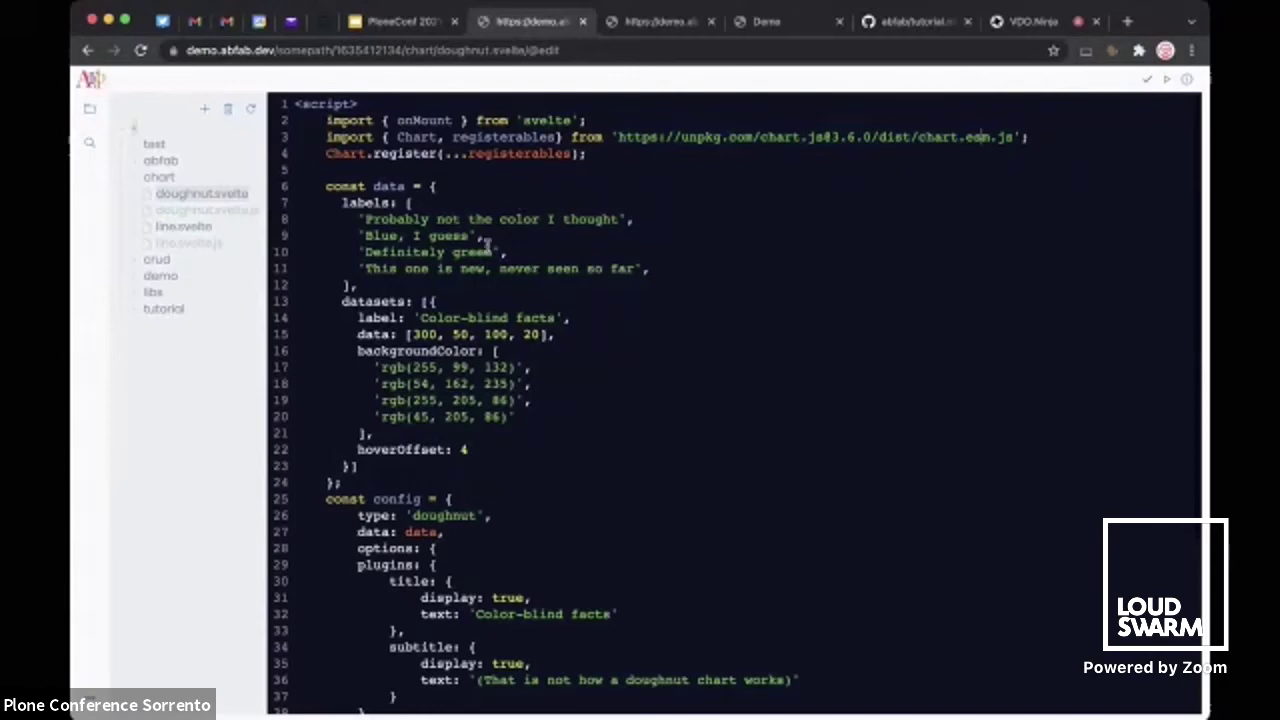
Show doughnut.svelte's publish details, view the published chart in a new tab, then return to the editor
click(1186, 79)
click(777, 177)
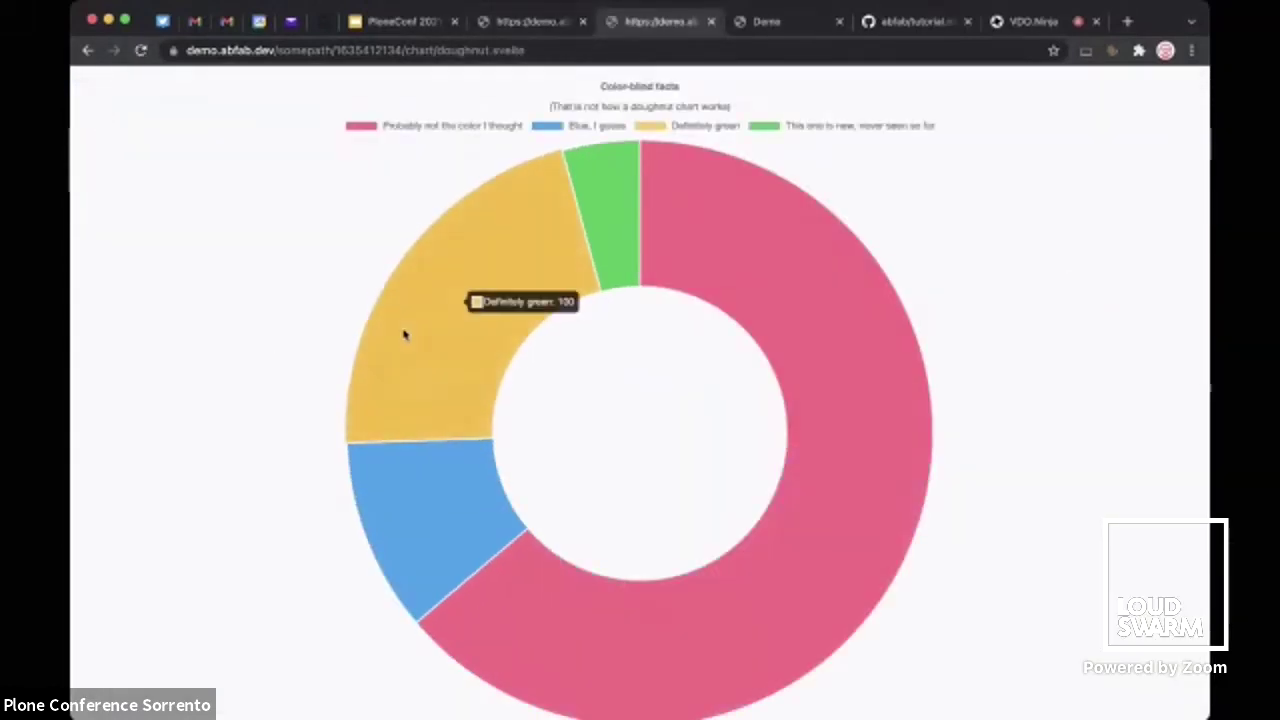
mouse_move(786, 241)
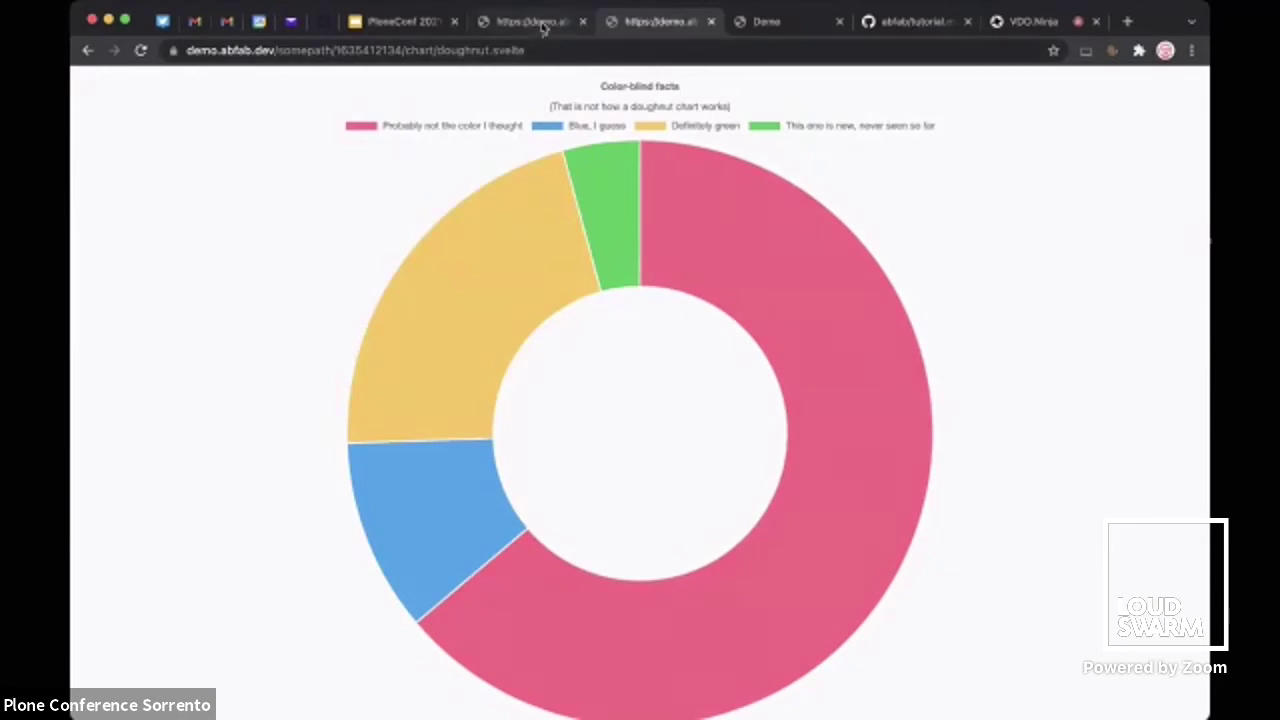
click(543, 24)
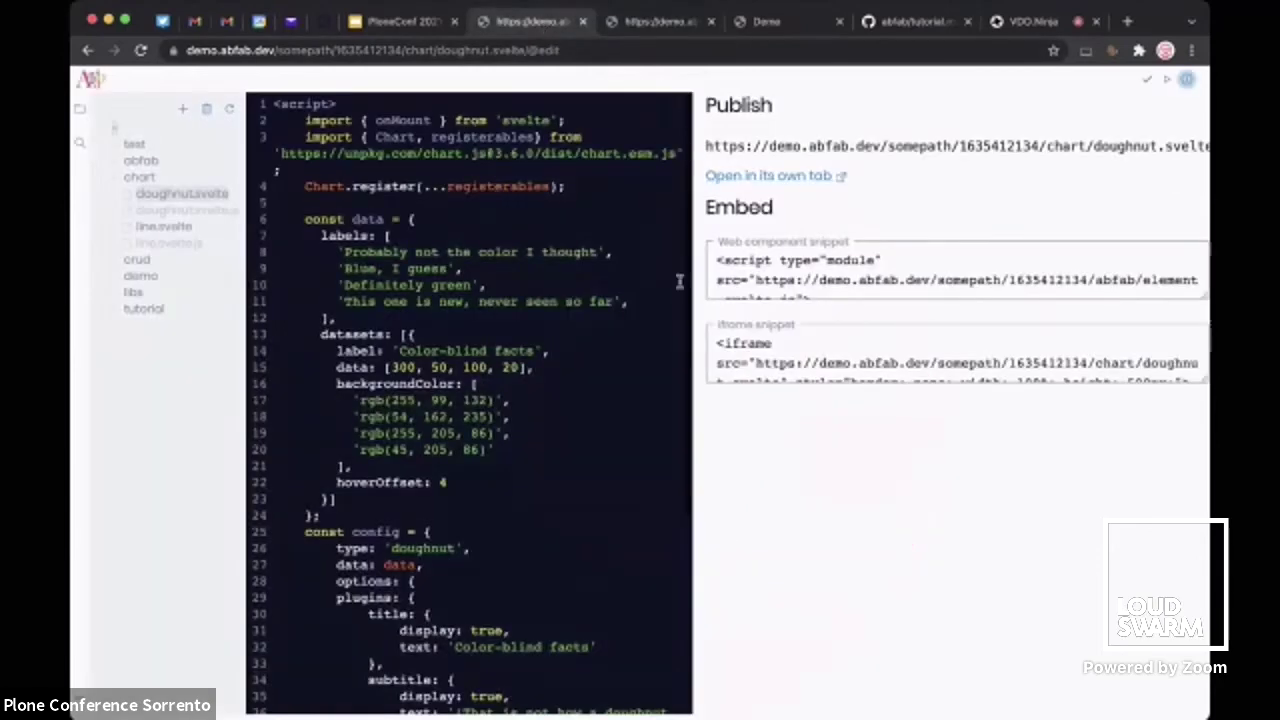
Hide the doughnut publish panel and open chart/line.svelte
click(1190, 84)
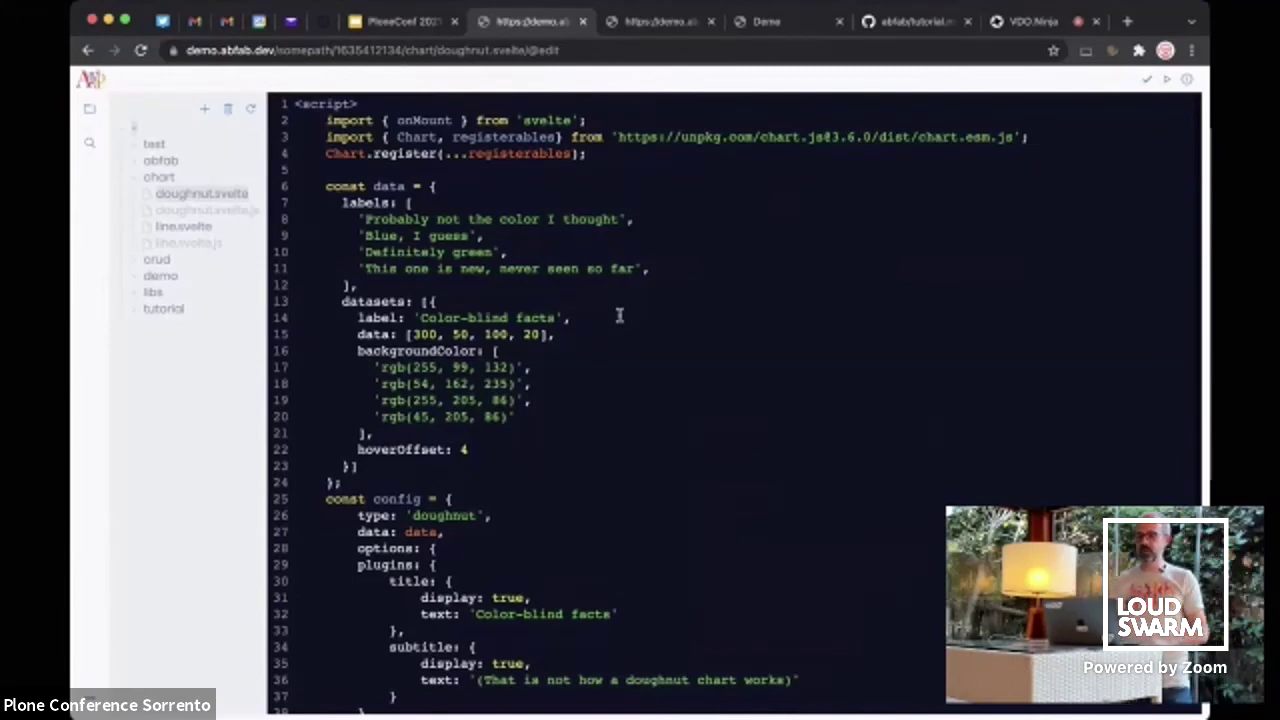
click(183, 226)
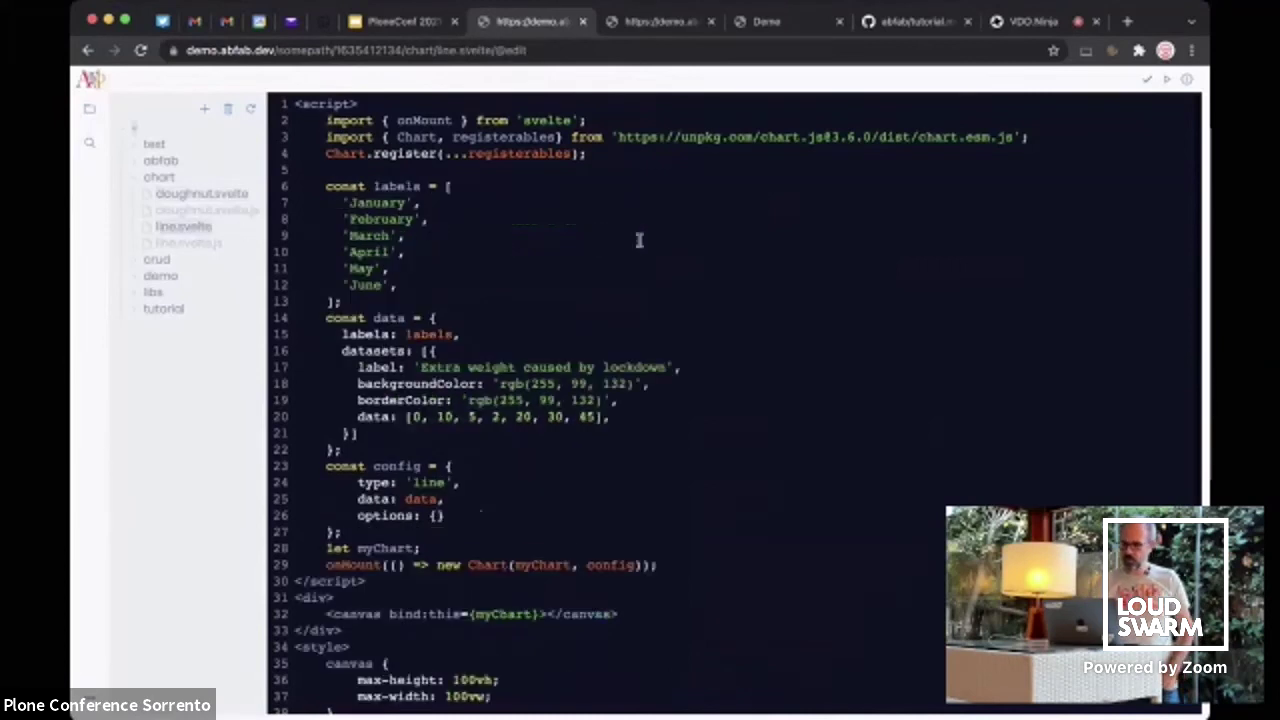
Preview the 'Extra weight caused by lockdown' line chart, collapse the chart folder, and close the preview
click(1166, 80)
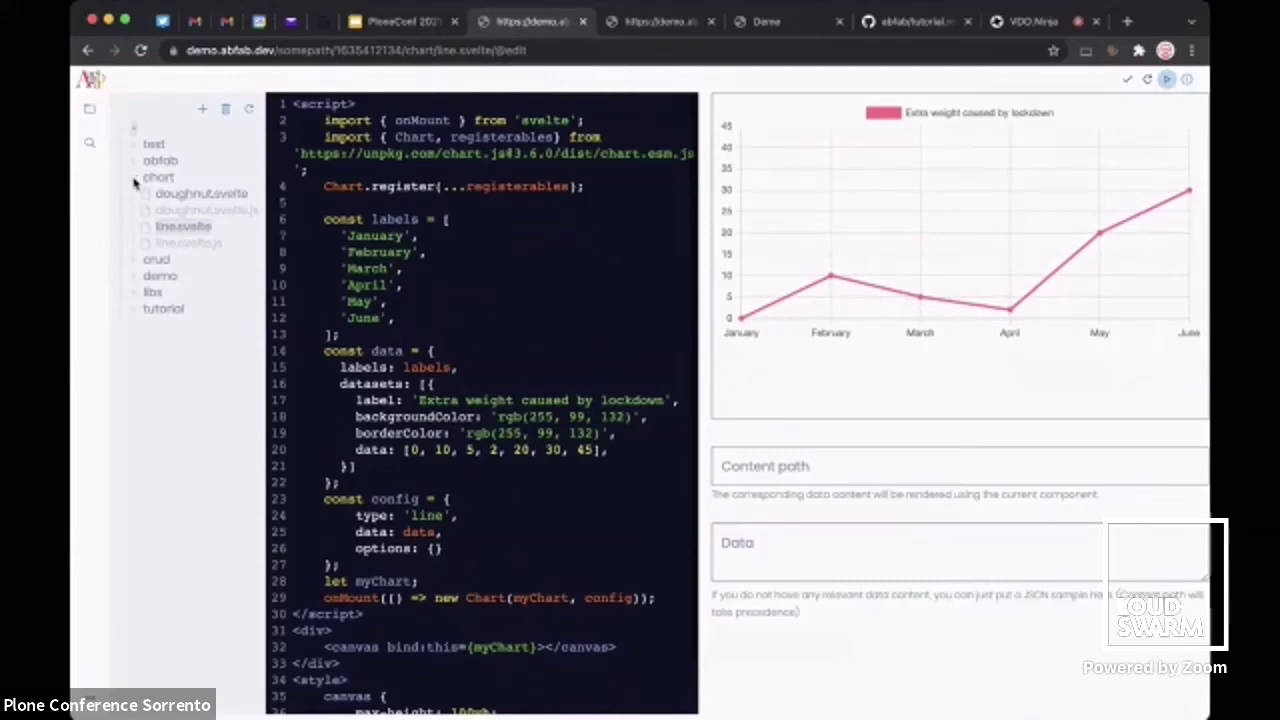
click(133, 180)
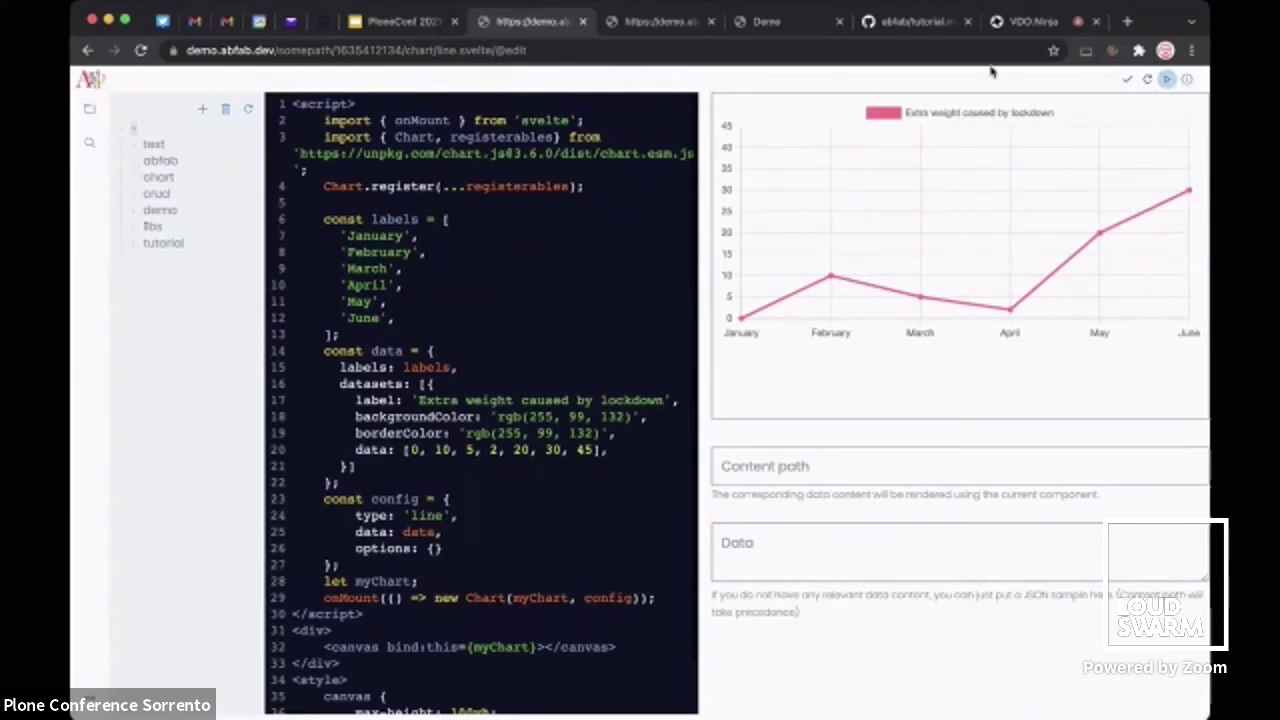
click(1167, 79)
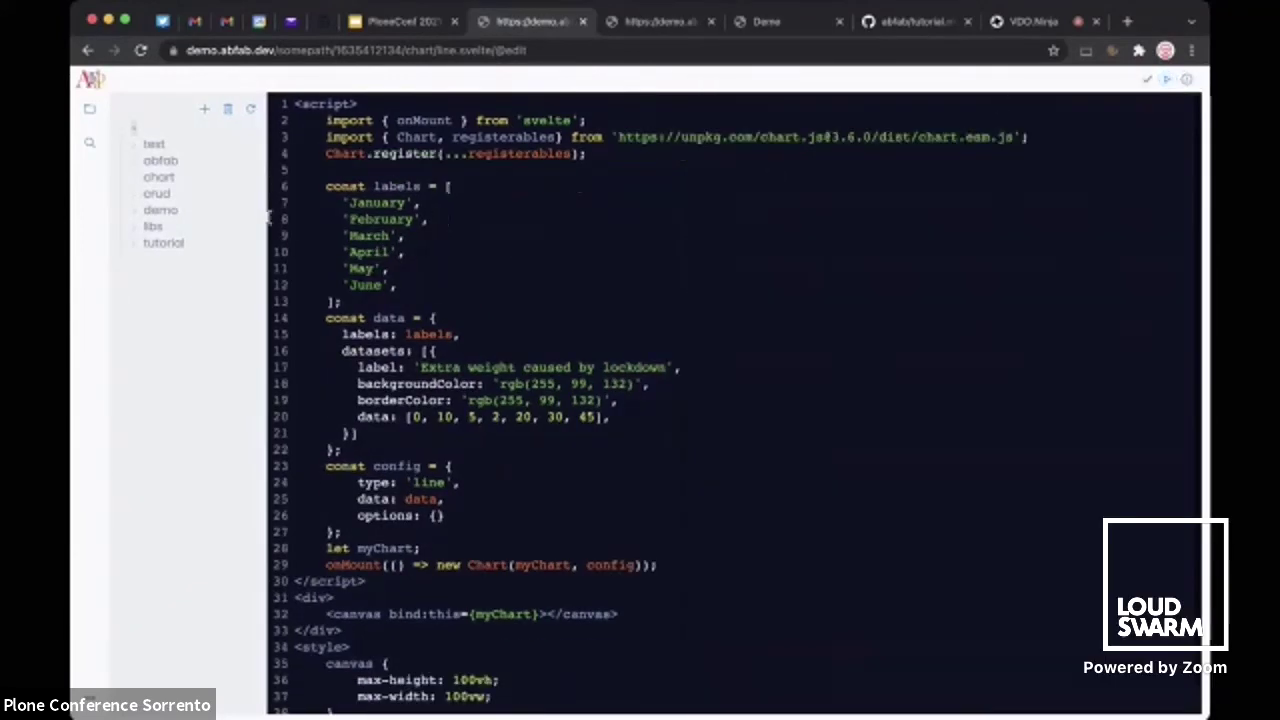
Expand the abfab folder and briefly open, then close, the fonts and icons folder
click(137, 162)
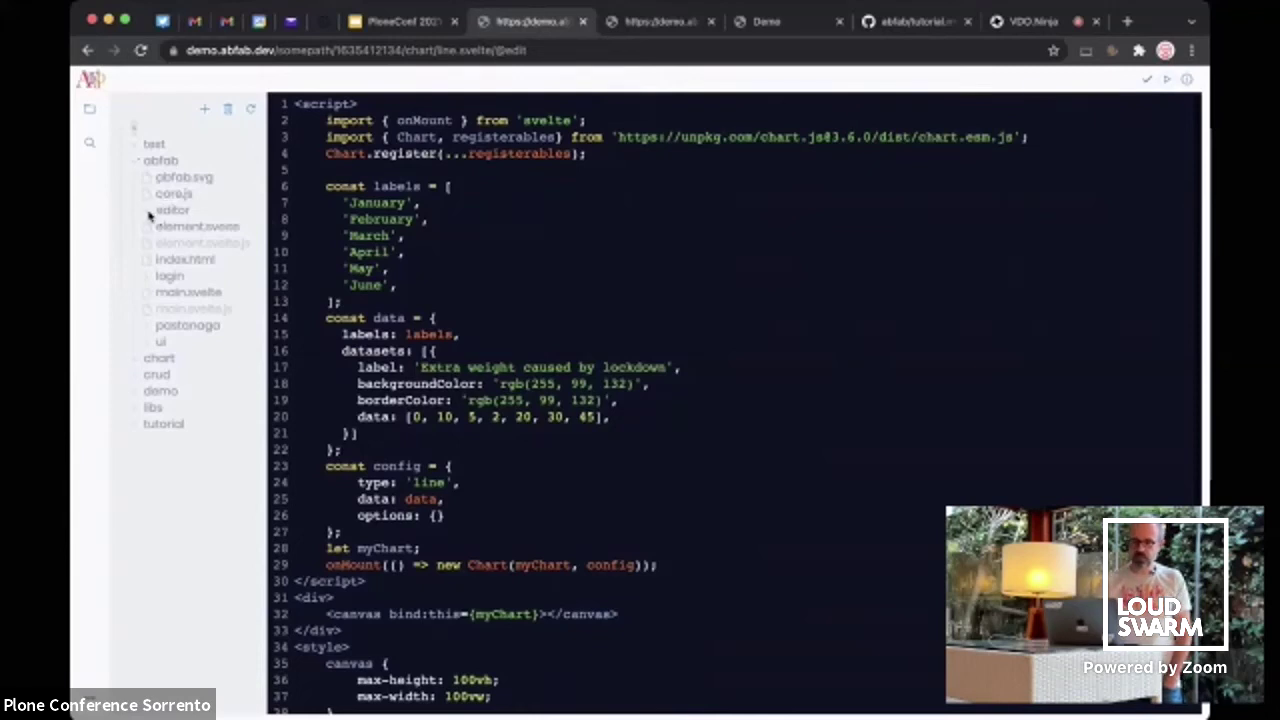
click(147, 328)
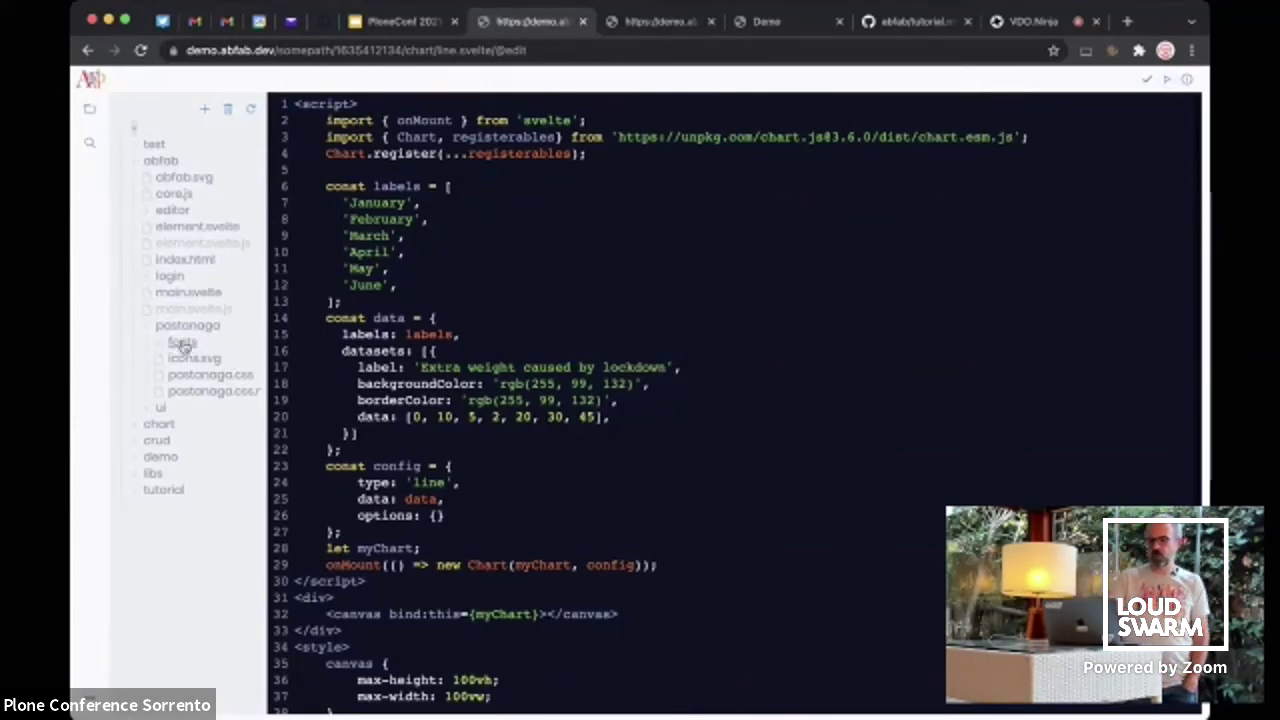
click(147, 331)
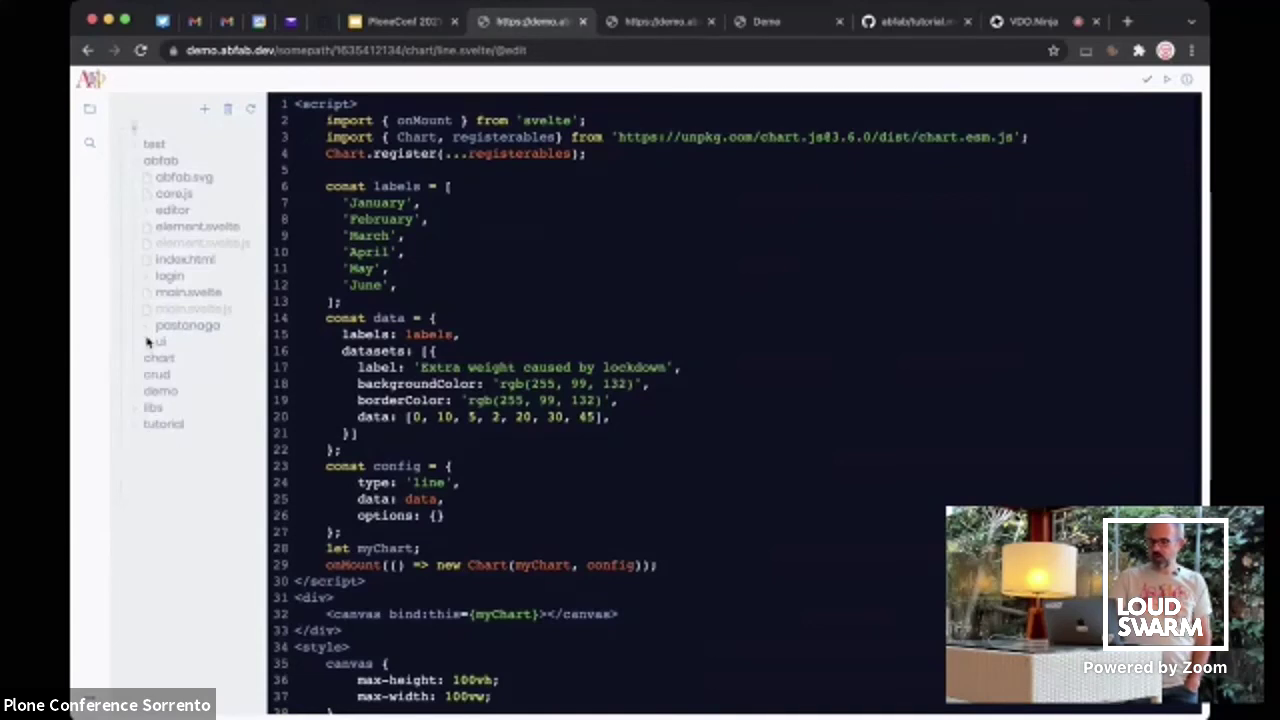
Look through button.svelte and icon.svelte in the ui folder, then collapse the ui folder
click(148, 343)
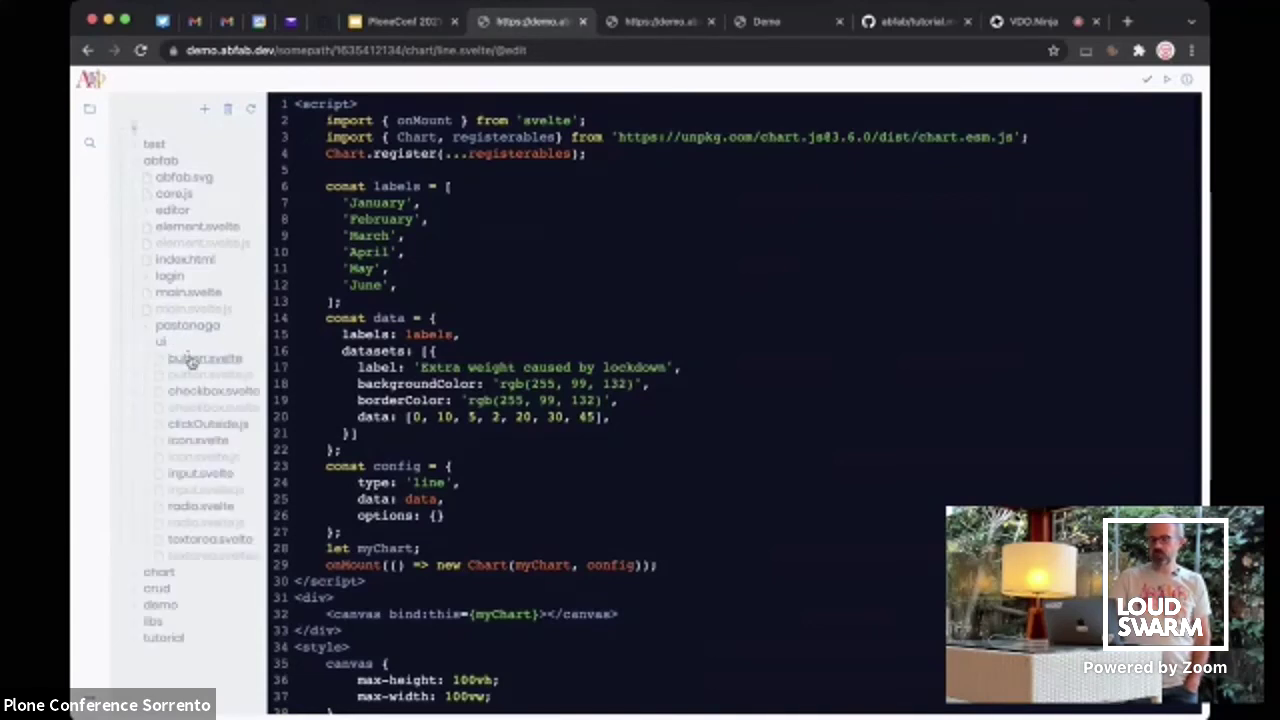
click(192, 361)
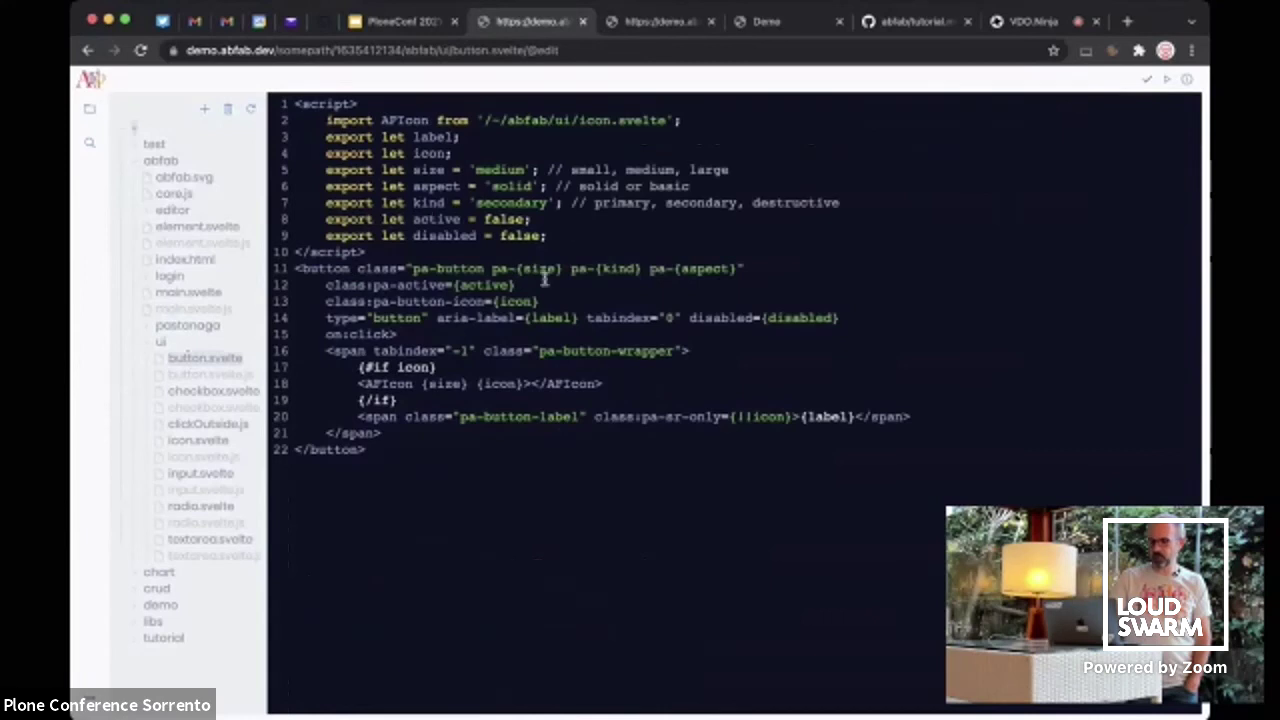
drag(302, 268, 697, 270)
click(725, 268)
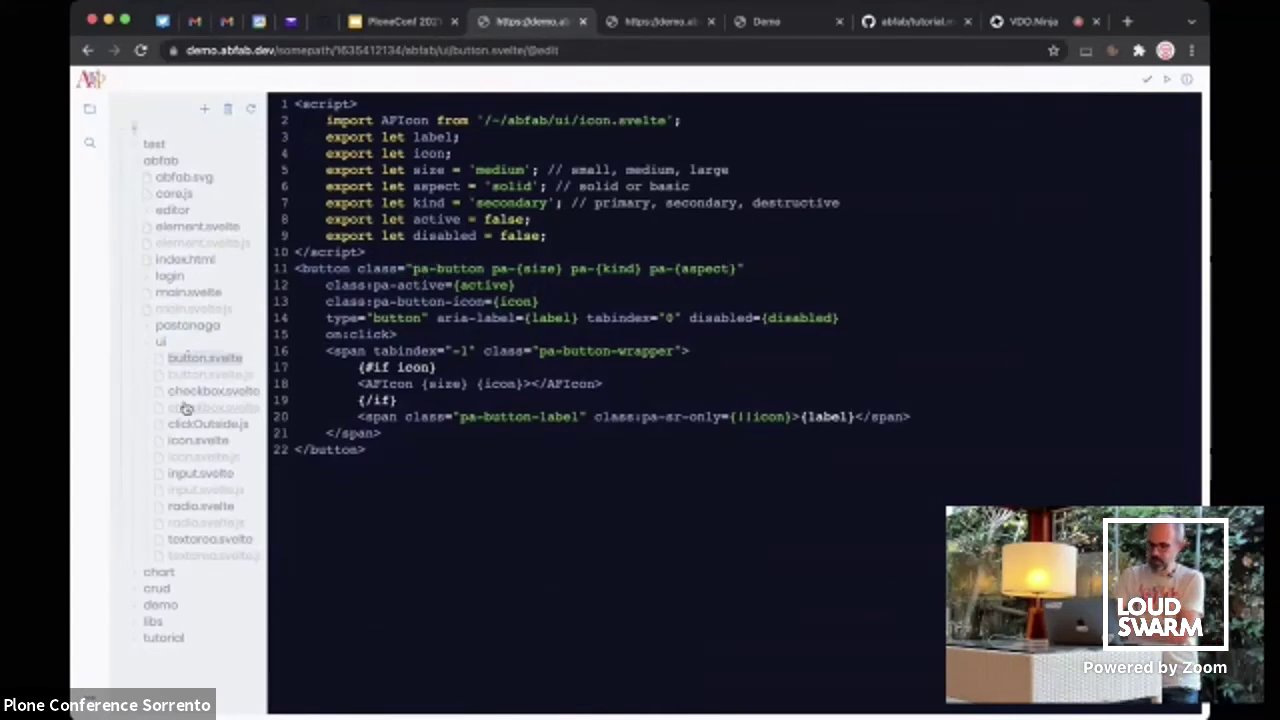
click(192, 441)
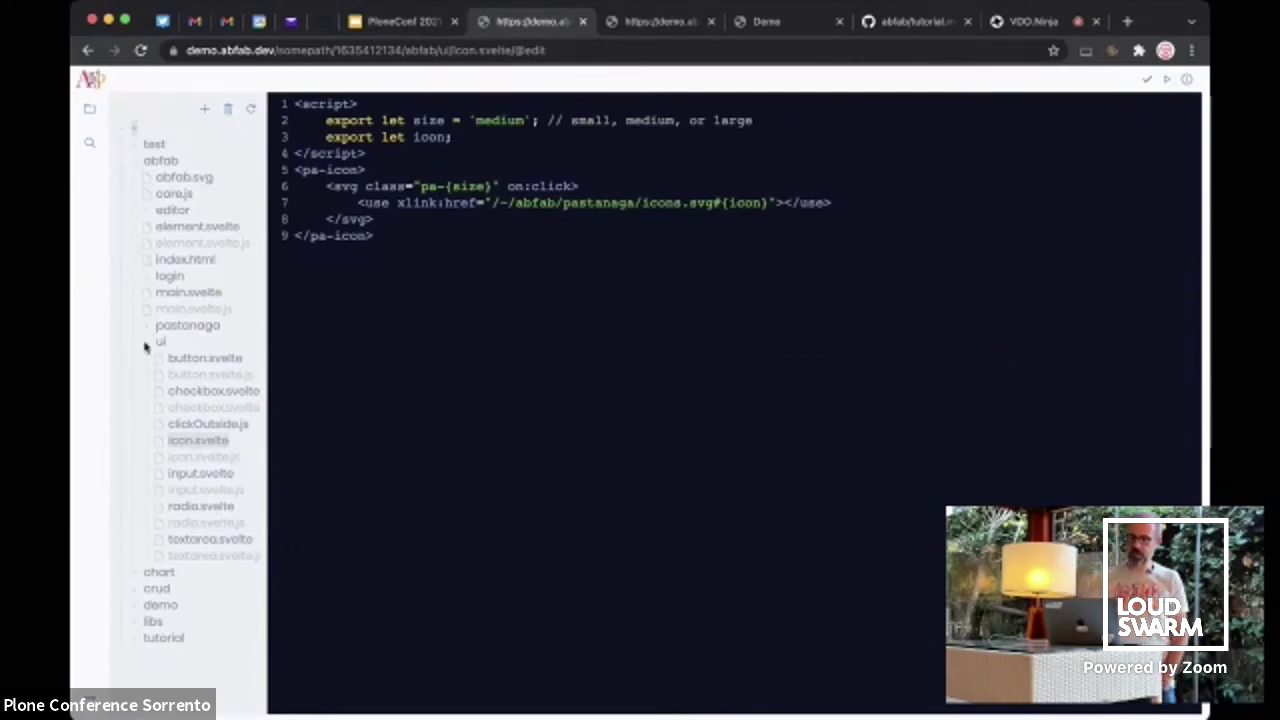
click(147, 342)
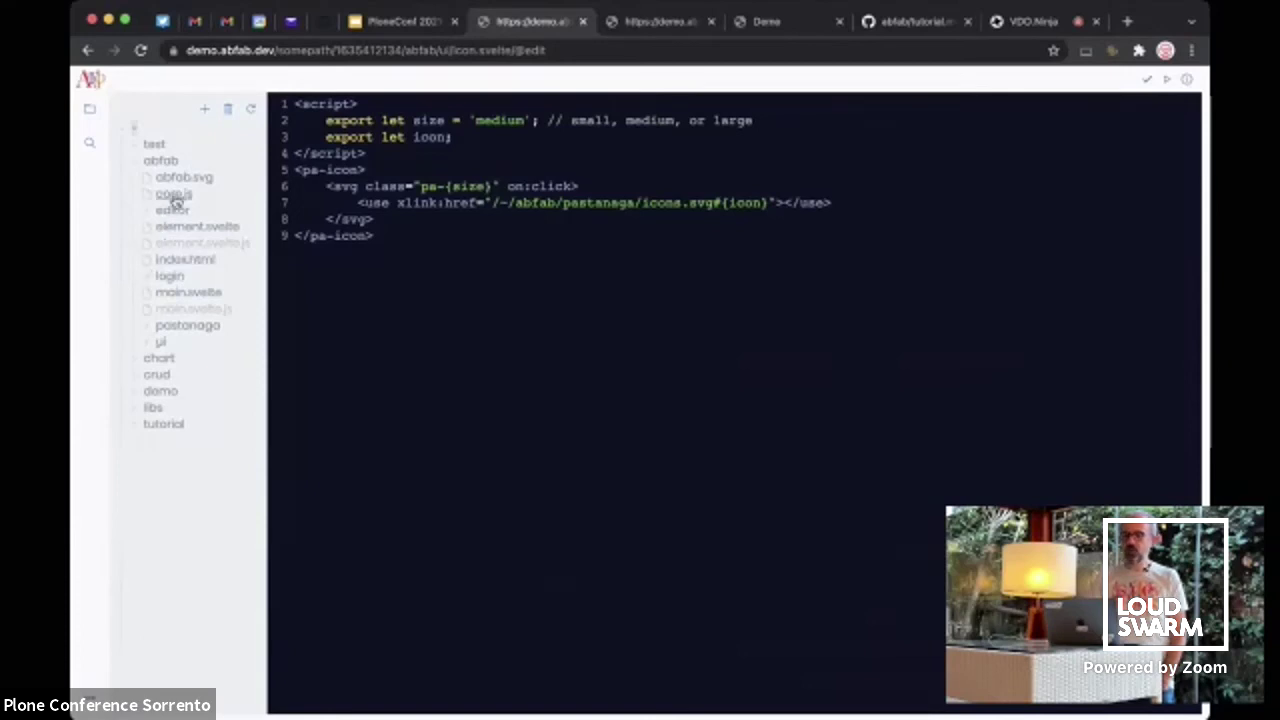
Open core.js and scroll through its code
click(174, 195)
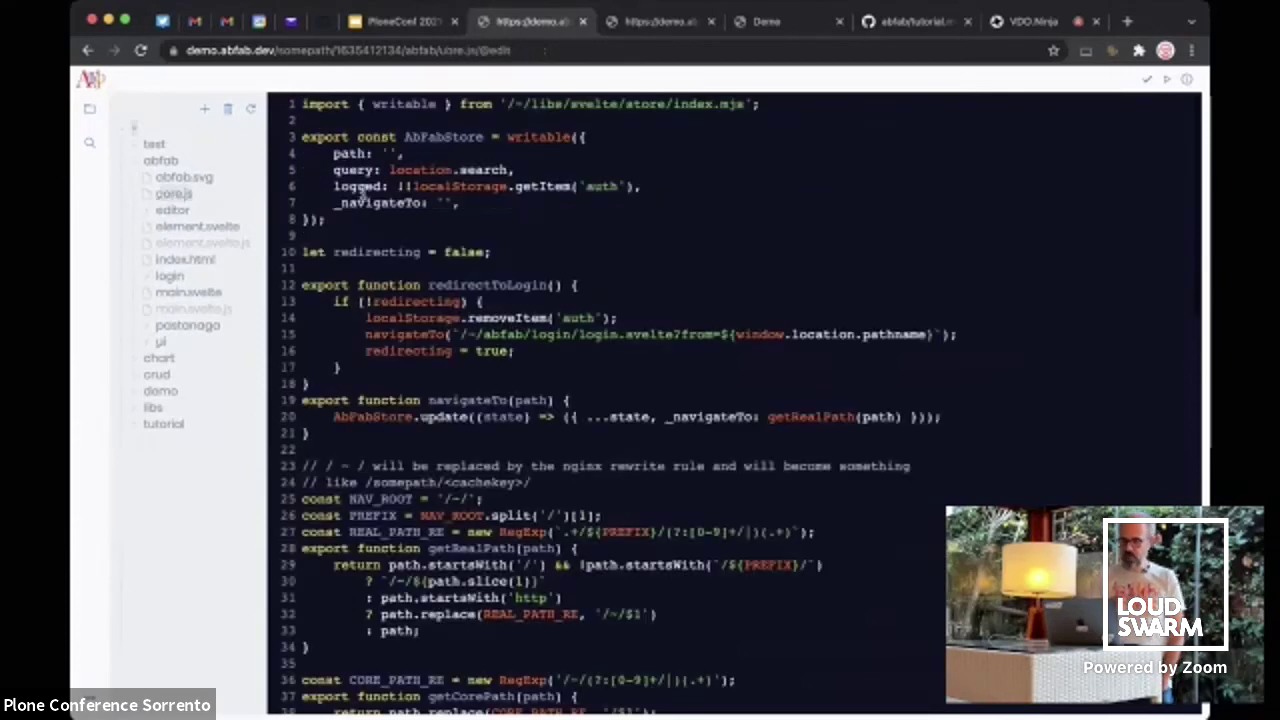
scroll(515, 235, down, 20)
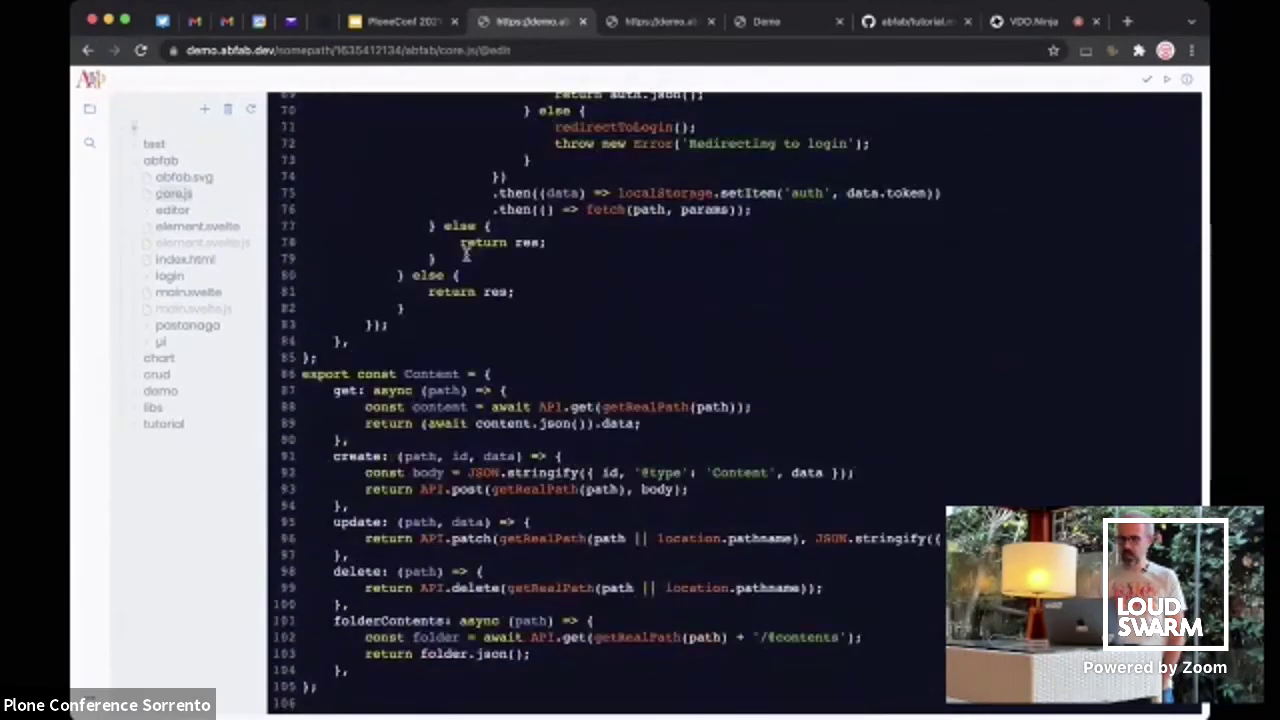
scroll(465, 255, up, 15)
scroll(465, 255, up, 4)
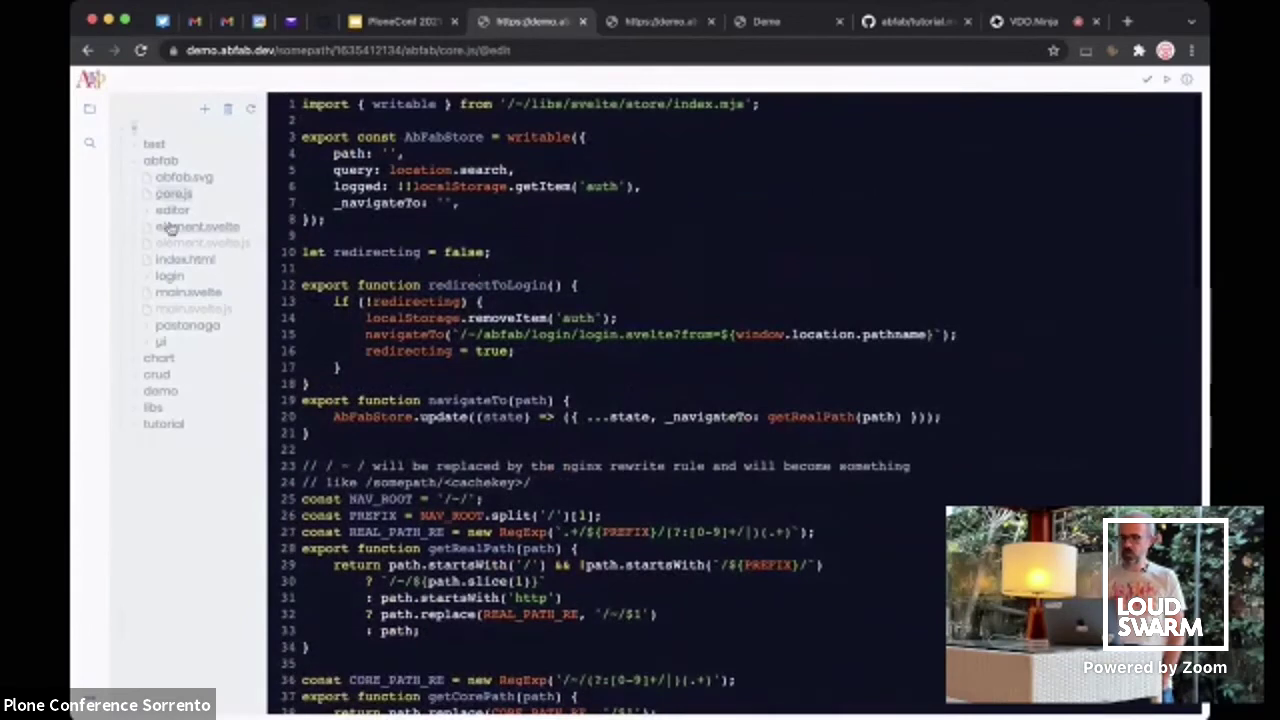
Open main.svelte and scroll through its AbFabStore import and link-routing code
click(180, 292)
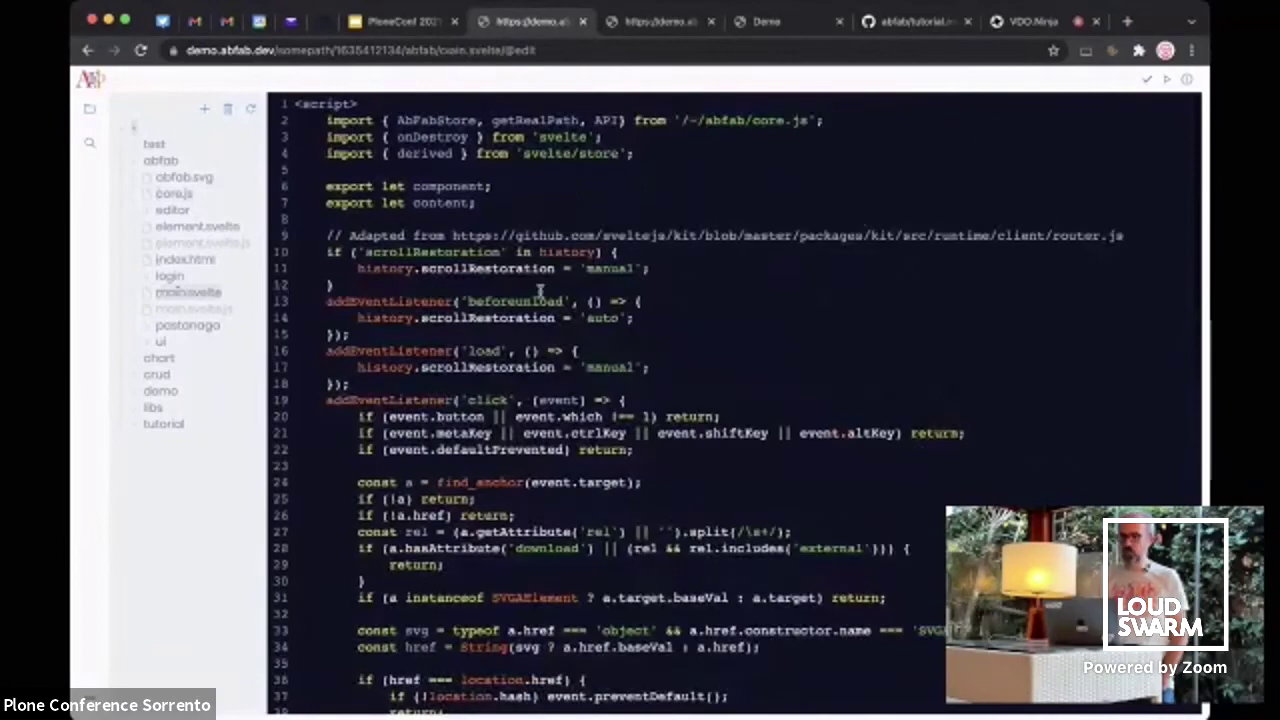
scroll(615, 352, down, 10)
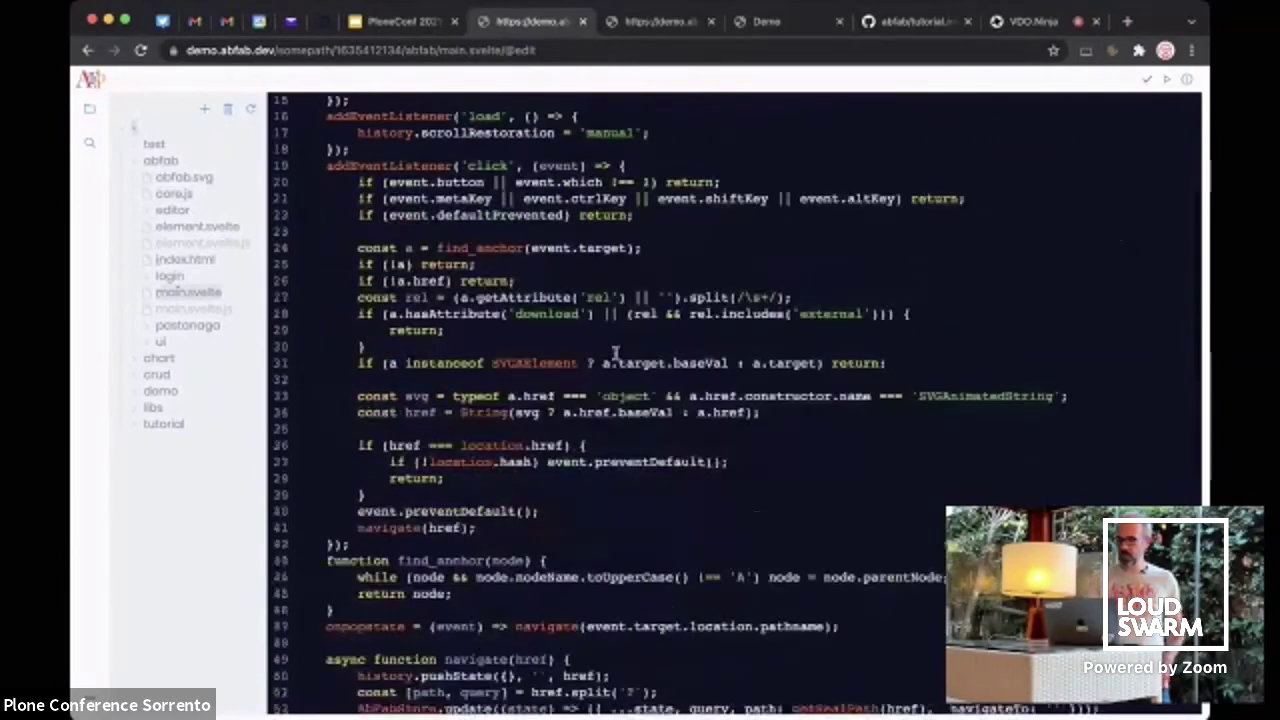
scroll(615, 352, up, 7)
scroll(615, 352, up, 5)
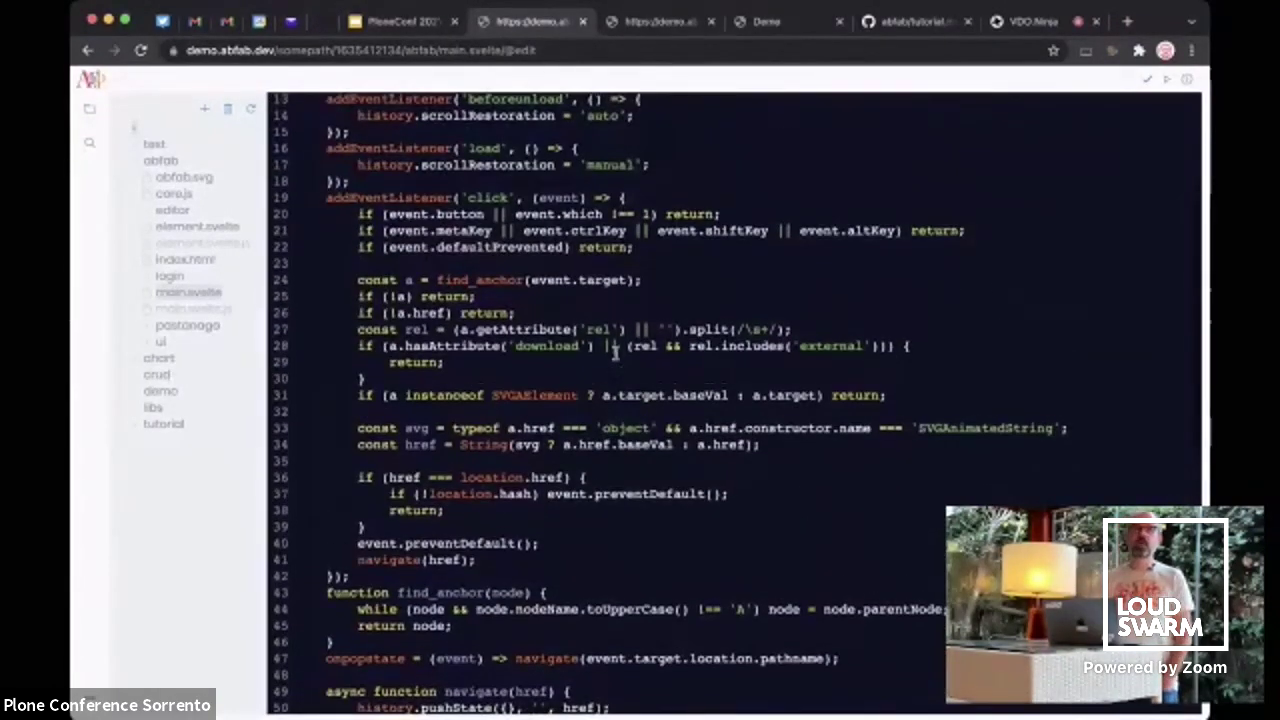
scroll(615, 352, up, 3)
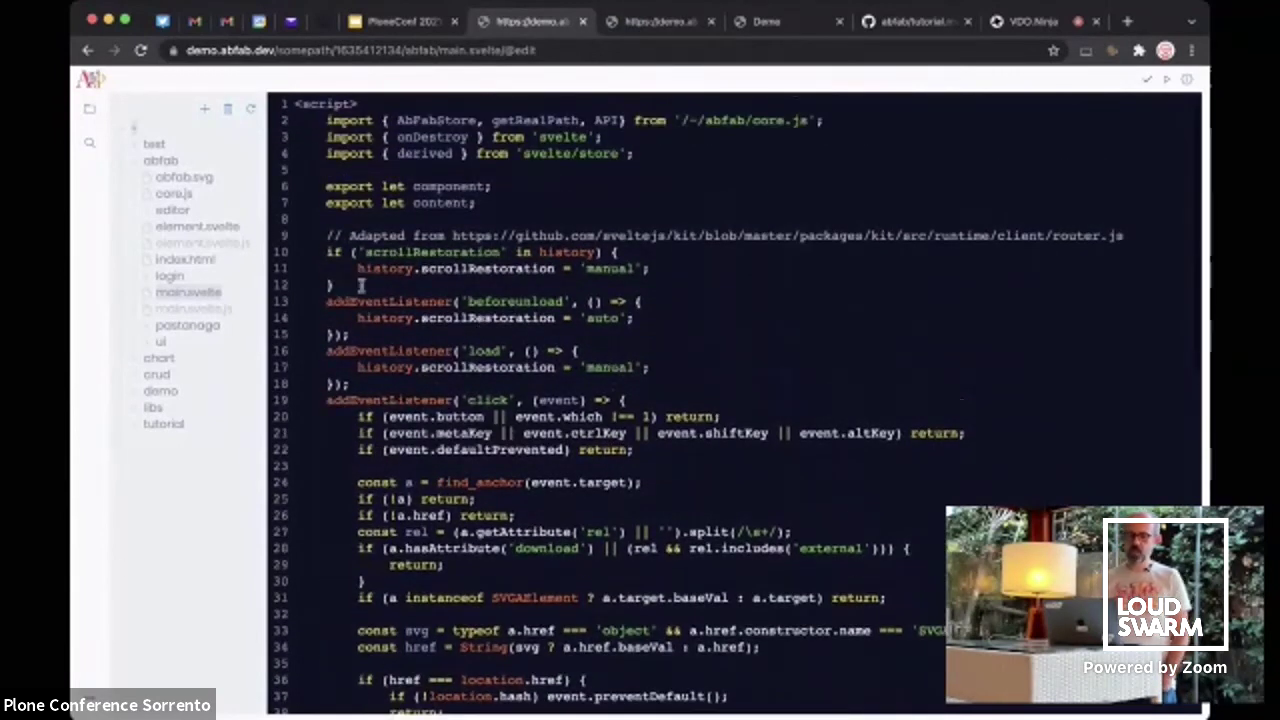
click(147, 212)
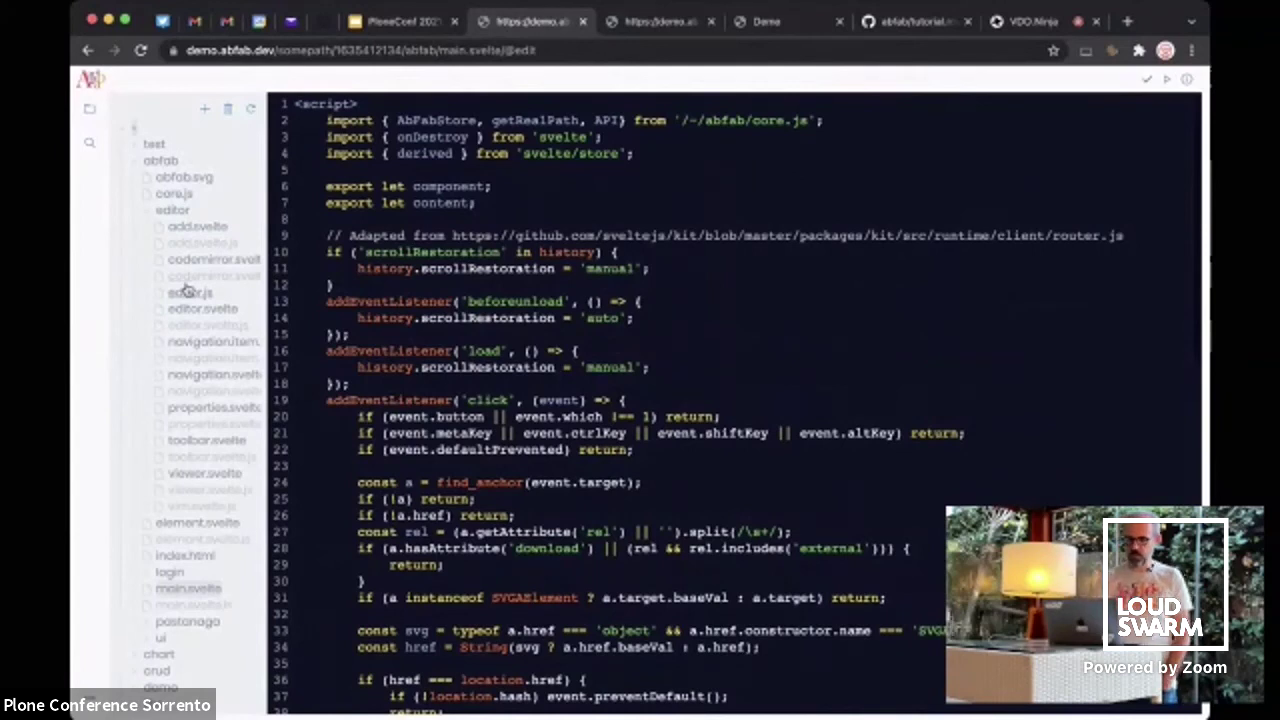
Open editor.svelte, toggle its live preview on and off, then return to the slide deck
click(203, 309)
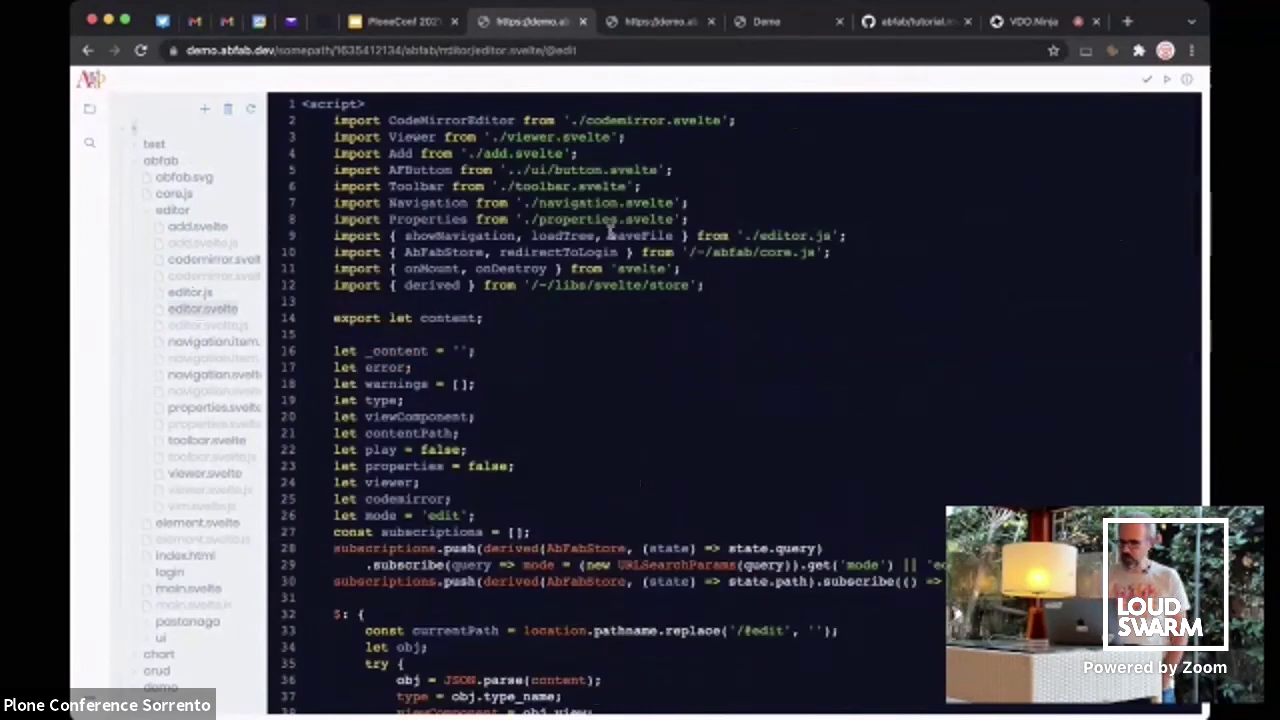
click(1167, 79)
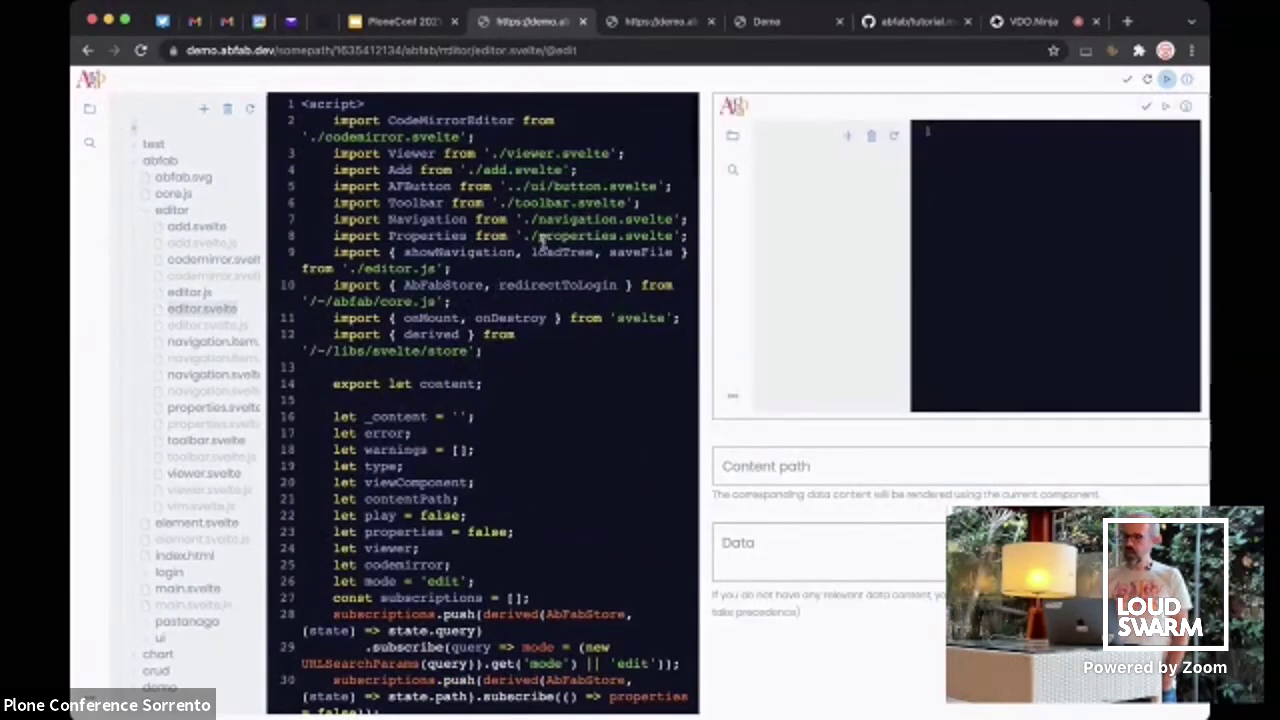
click(1166, 82)
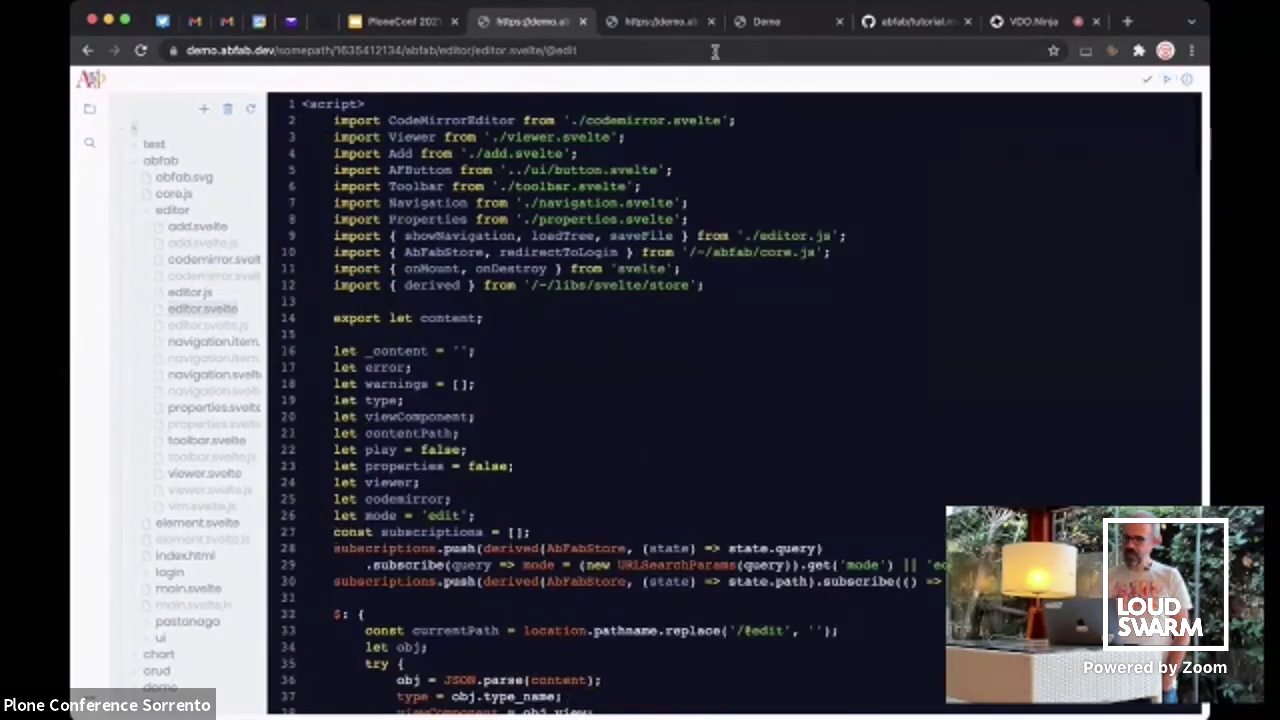
click(400, 21)
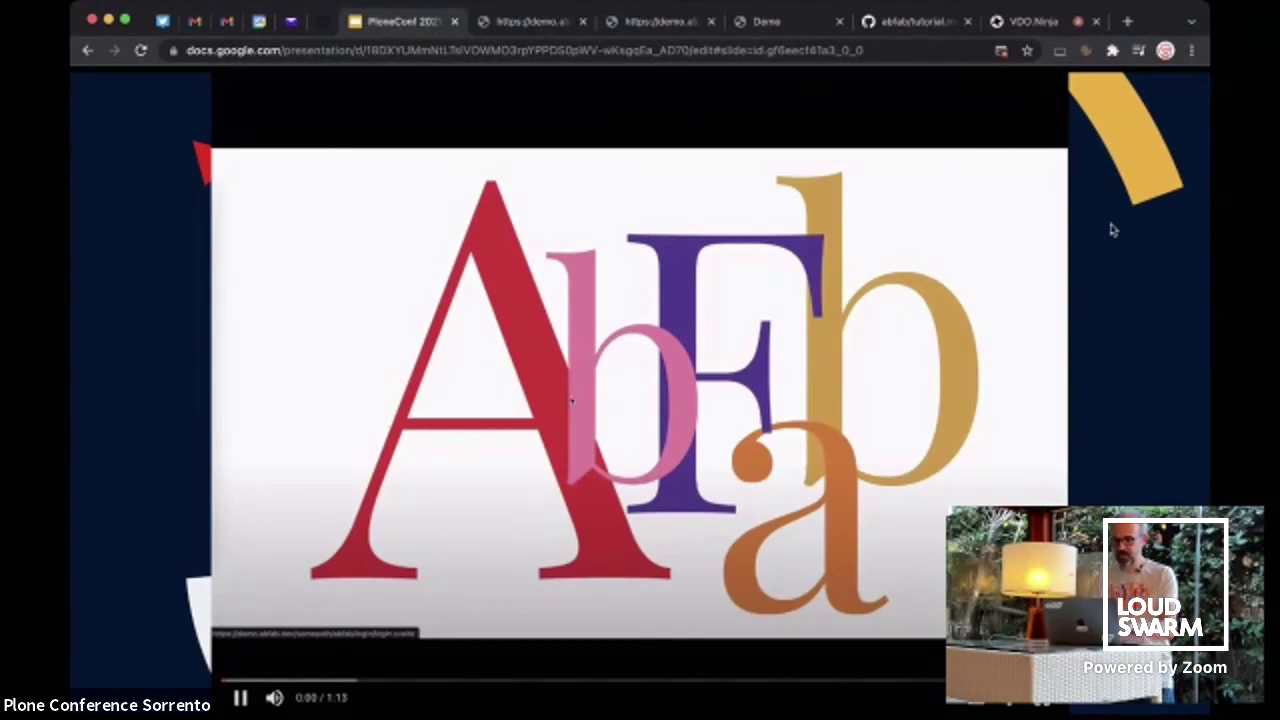
Exit presenting, select slide 44 'Using an IDE is fine too', and restart the slideshow from the start
key(Escape)
scroll(160, 420, down, 5)
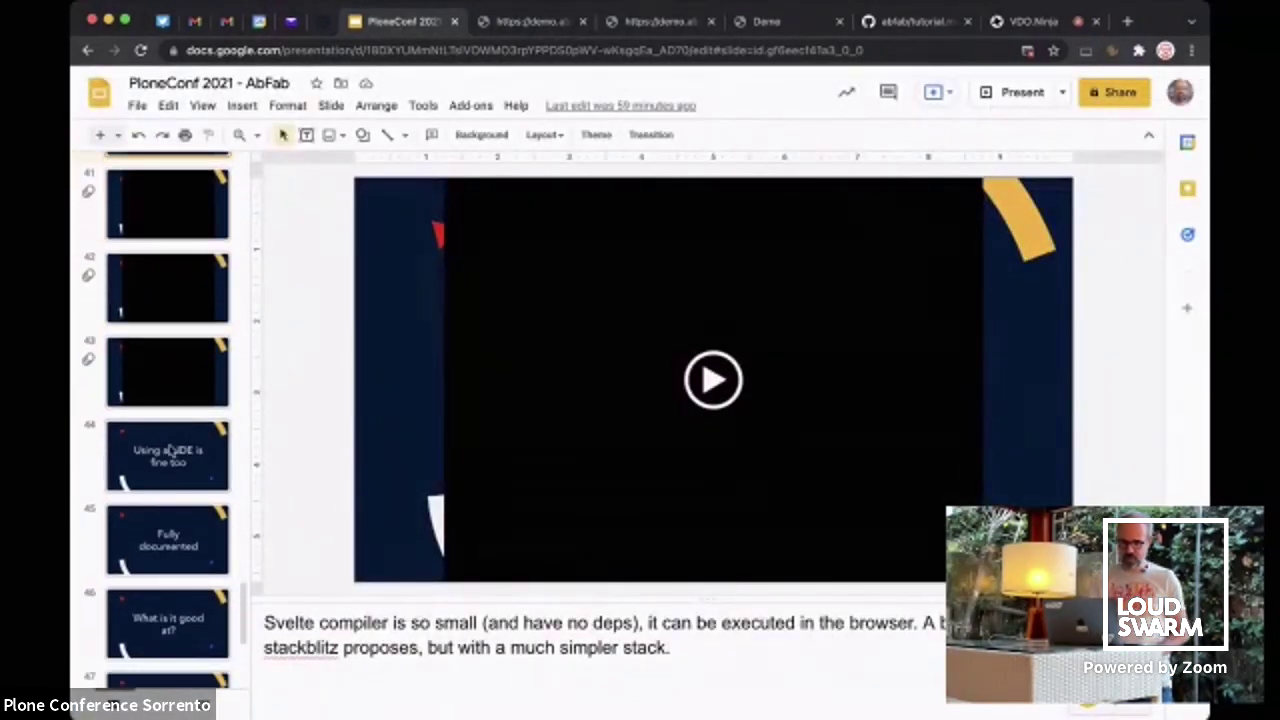
click(170, 450)
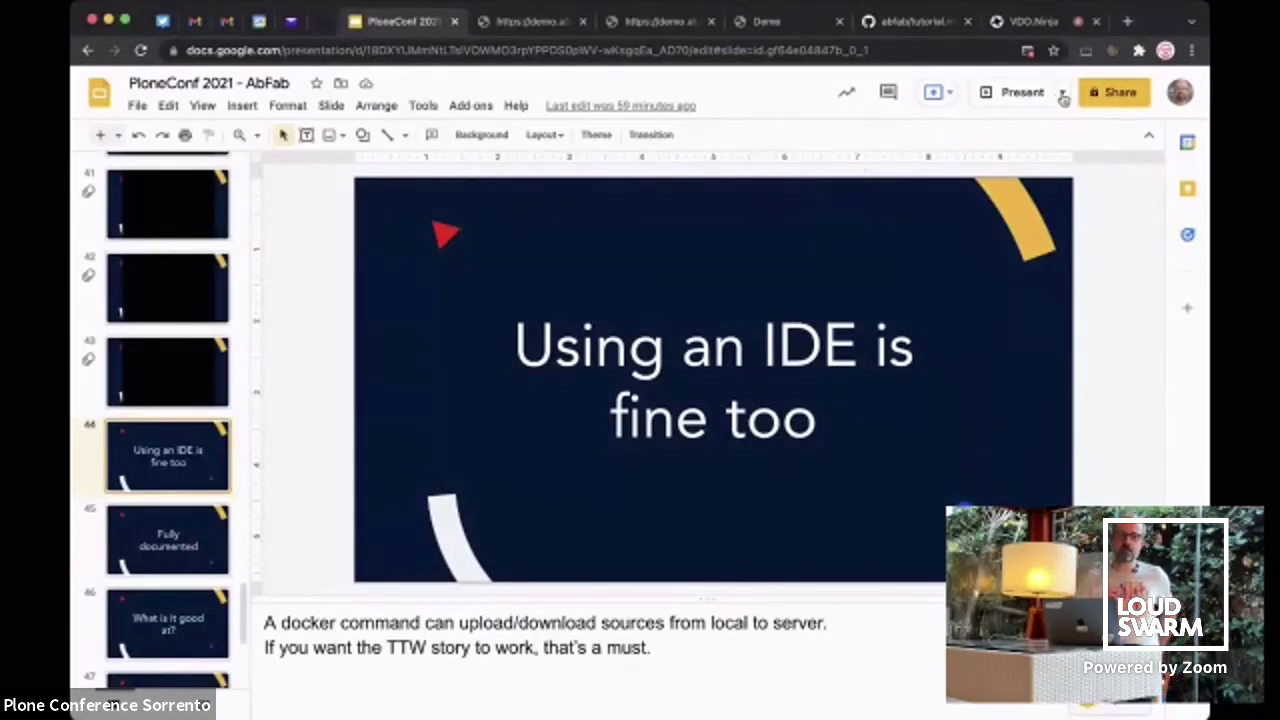
click(1063, 97)
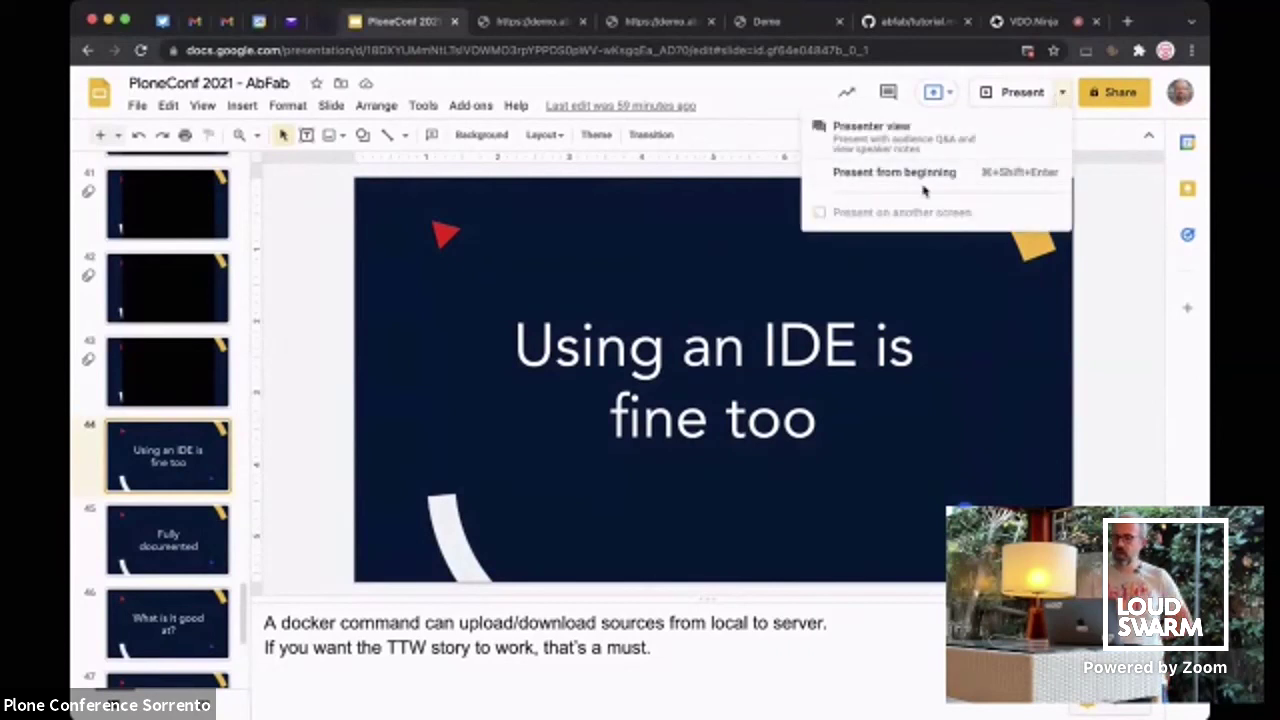